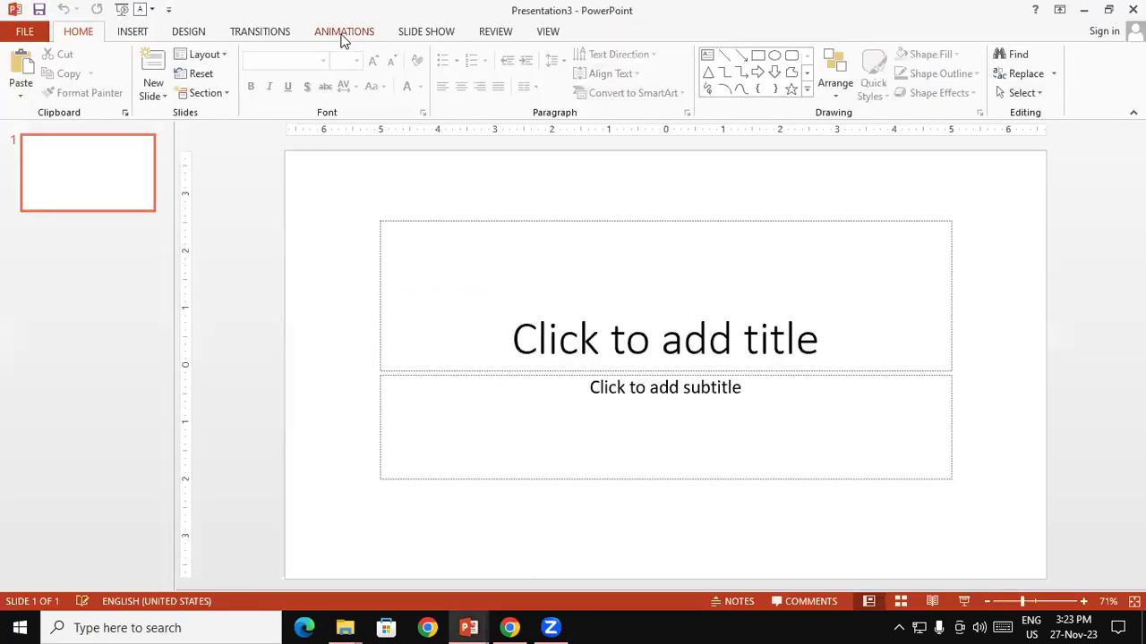
- Switch from the Zoom launch page in Chrome to the blank PowerPoint presentation, Presentation3
click(343, 34)
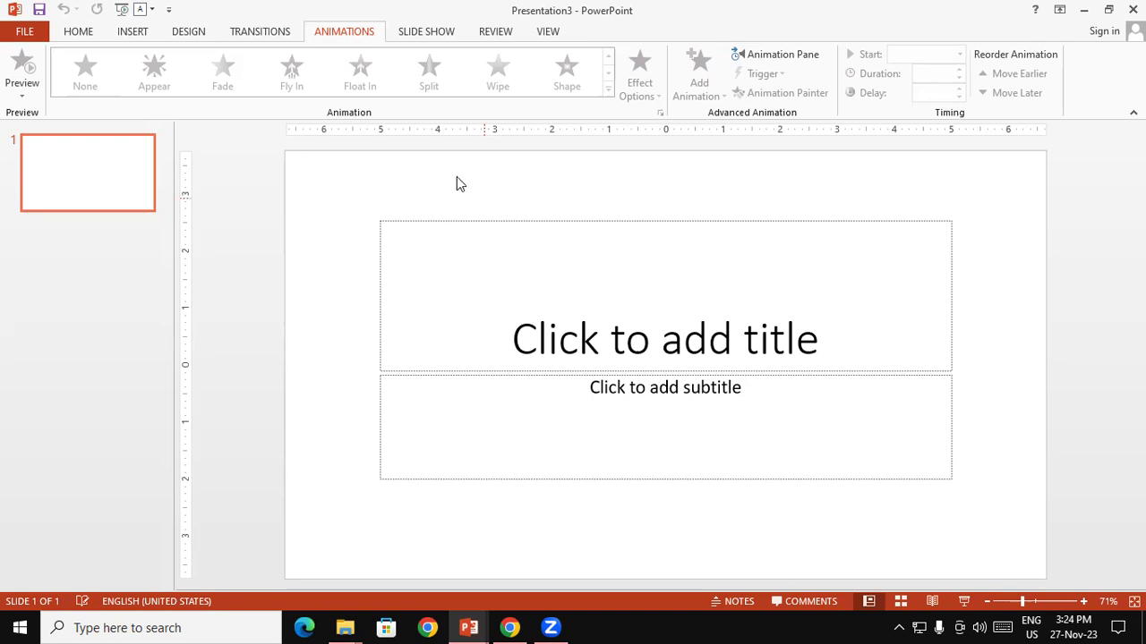
- Apply the Blank layout to the first slide
click(87, 37)
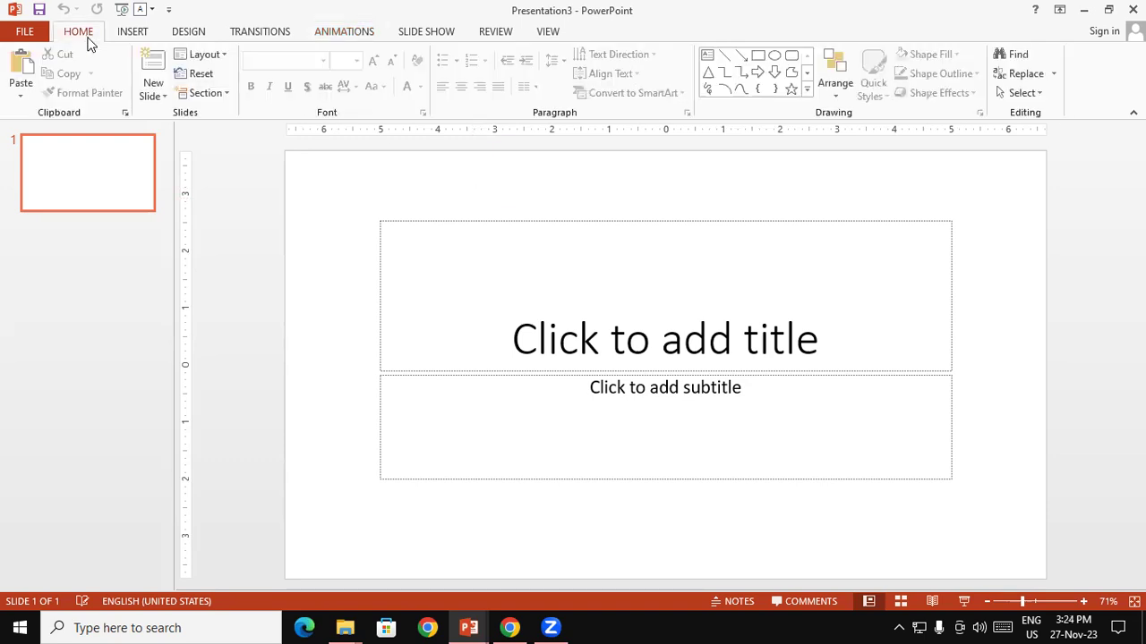
click(201, 55)
click(208, 271)
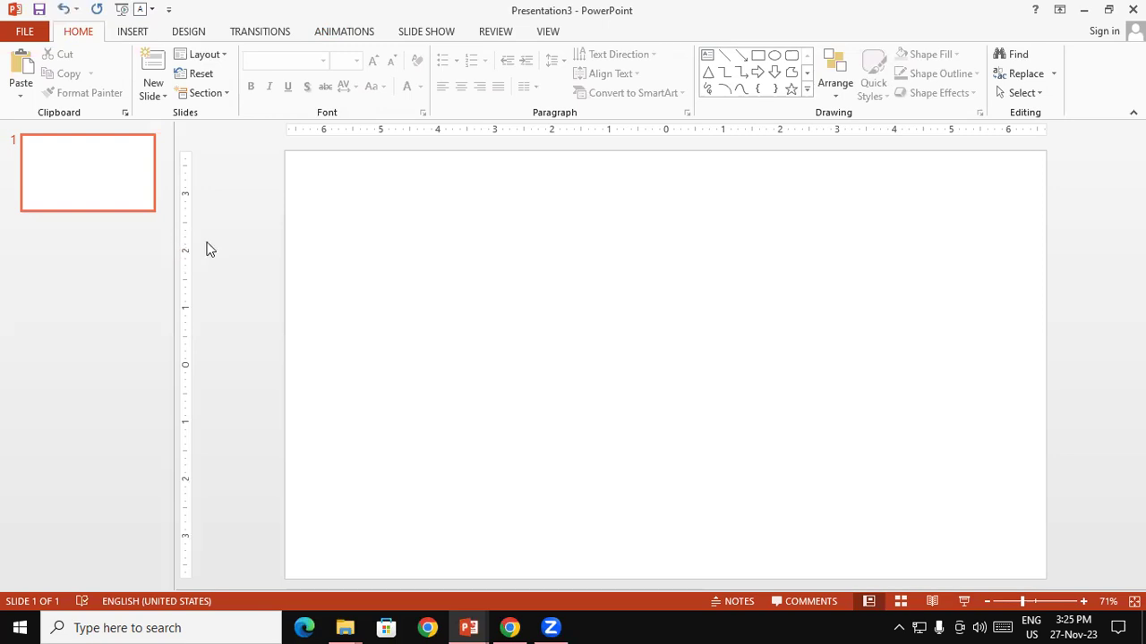
- Draw a wide rectangle spanning the full slide width
click(133, 36)
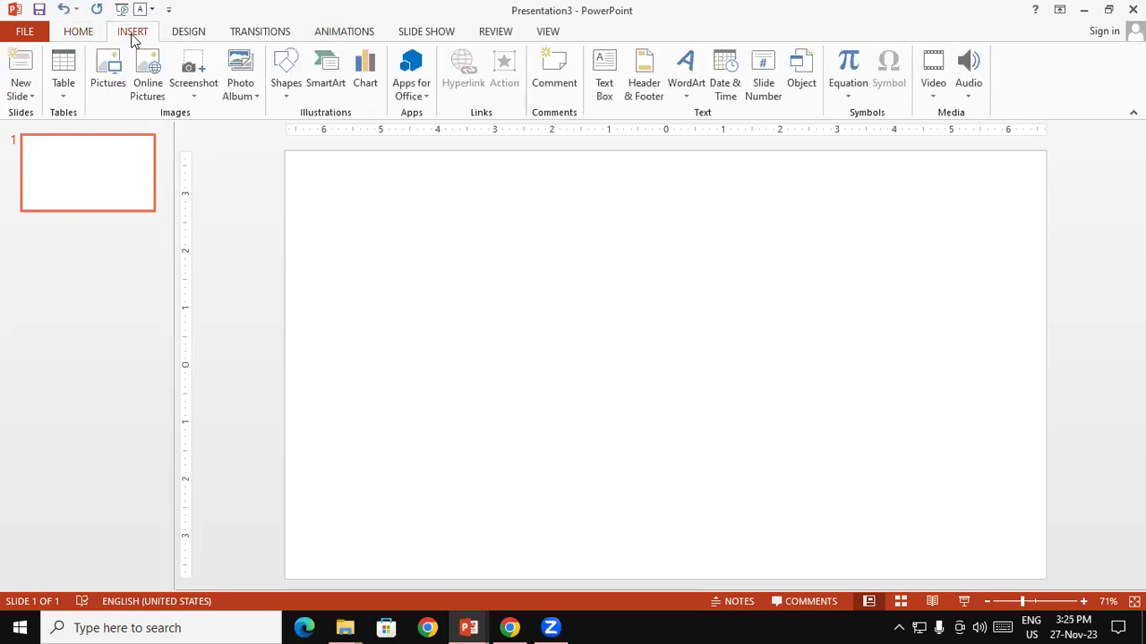
click(279, 94)
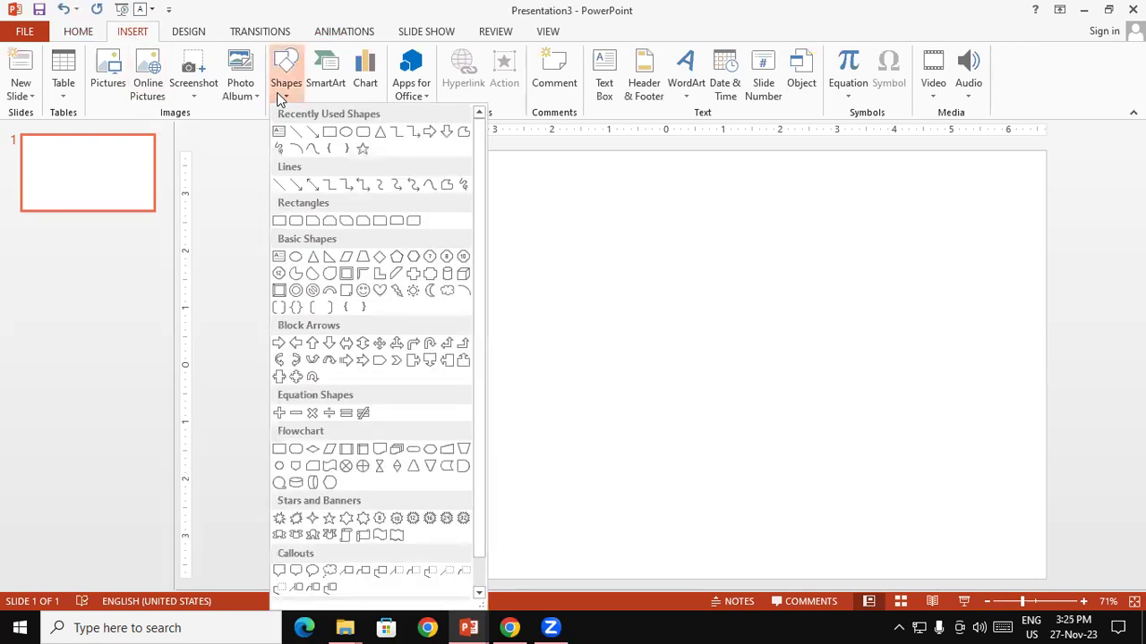
click(328, 143)
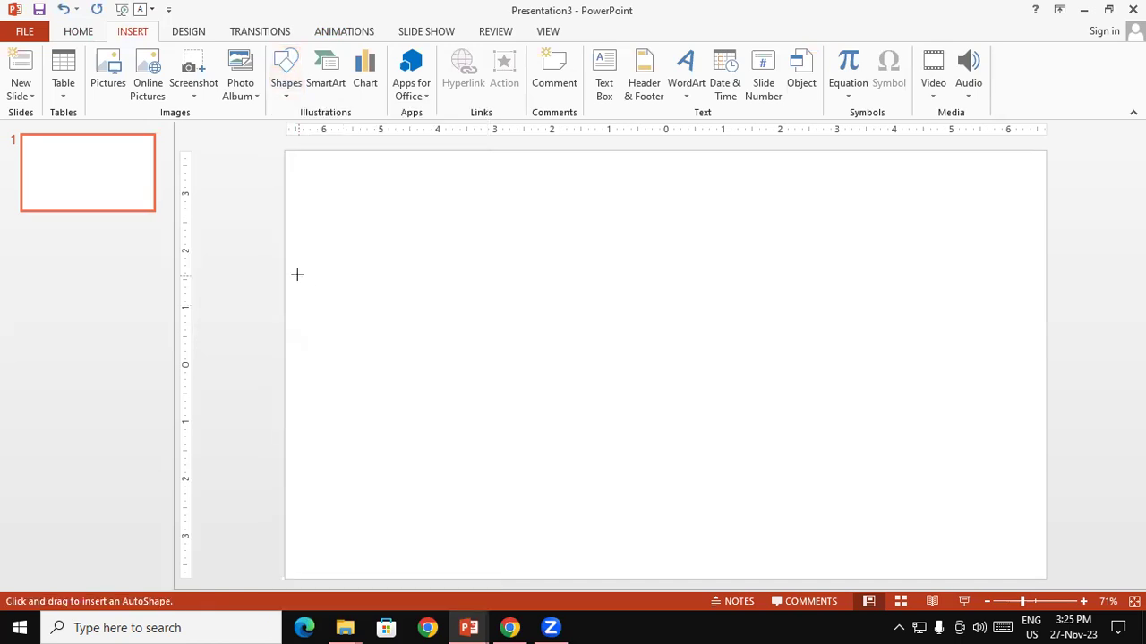
mouse_move(286, 268)
mouse_down()
mouse_move(442, 315)
mouse_move(1035, 342)
mouse_move(1045, 354)
mouse_up()
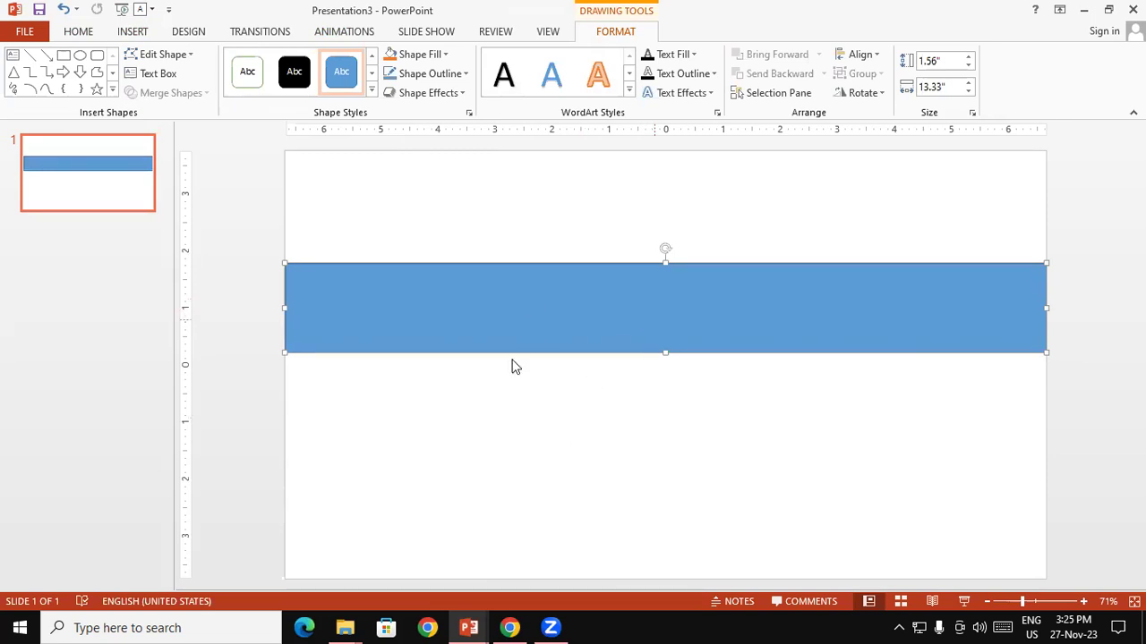
- Give the rectangle a black fill and black outline
click(420, 55)
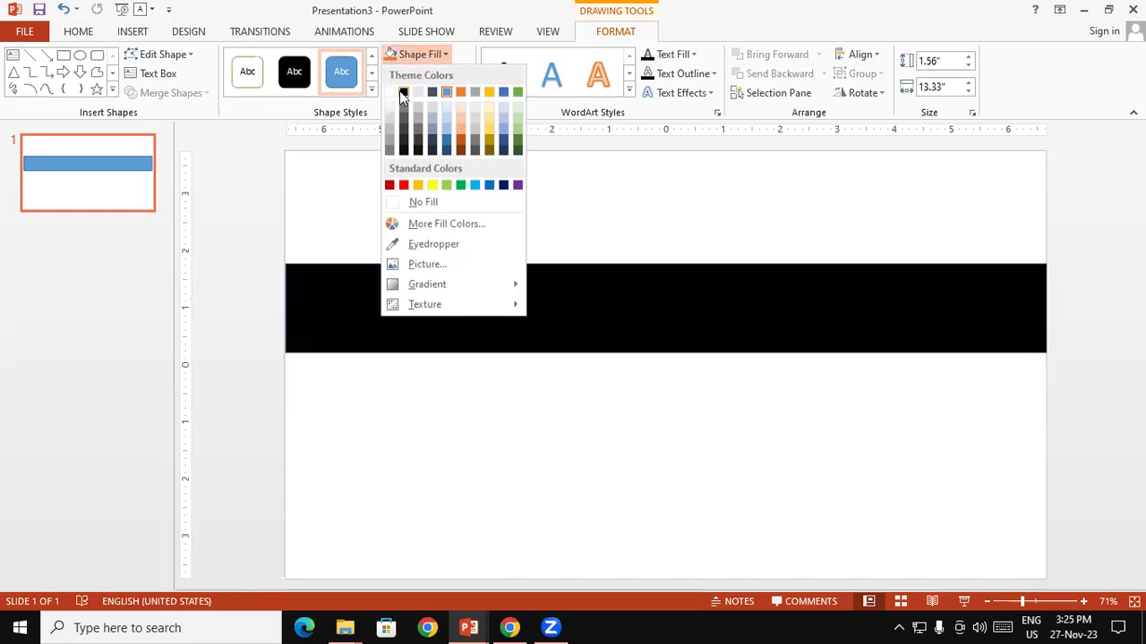
click(404, 92)
click(421, 73)
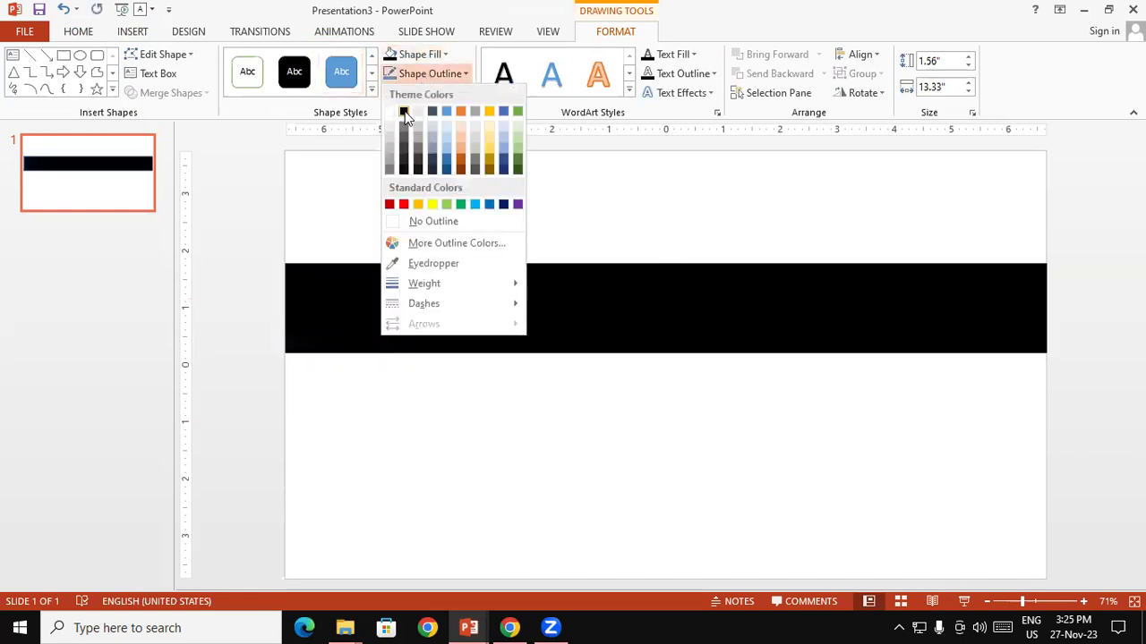
click(404, 111)
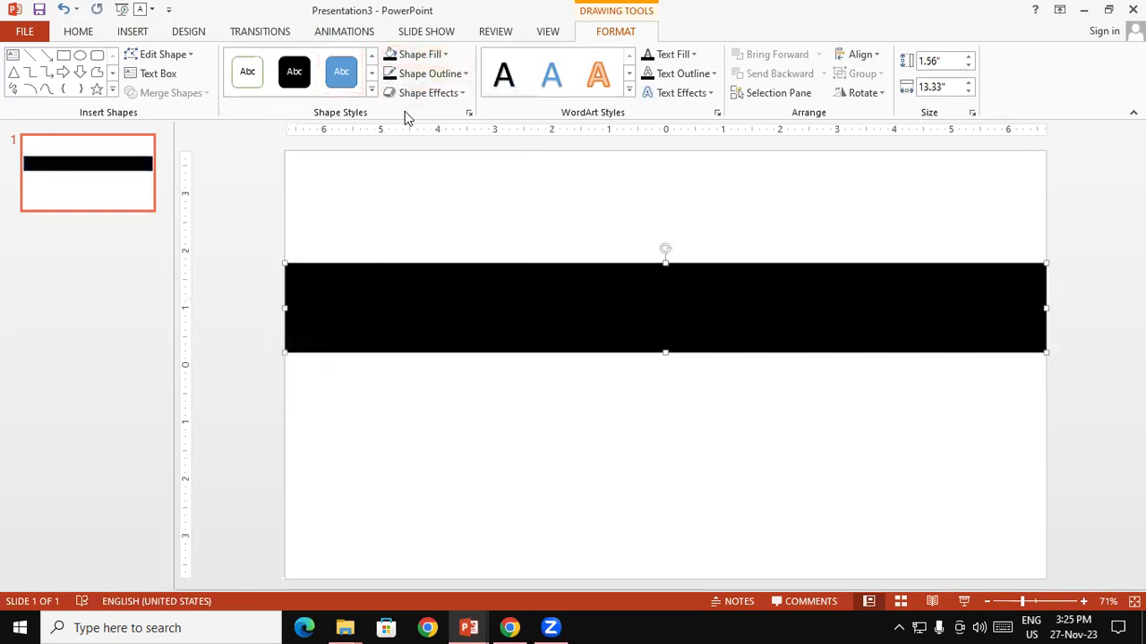
click(413, 218)
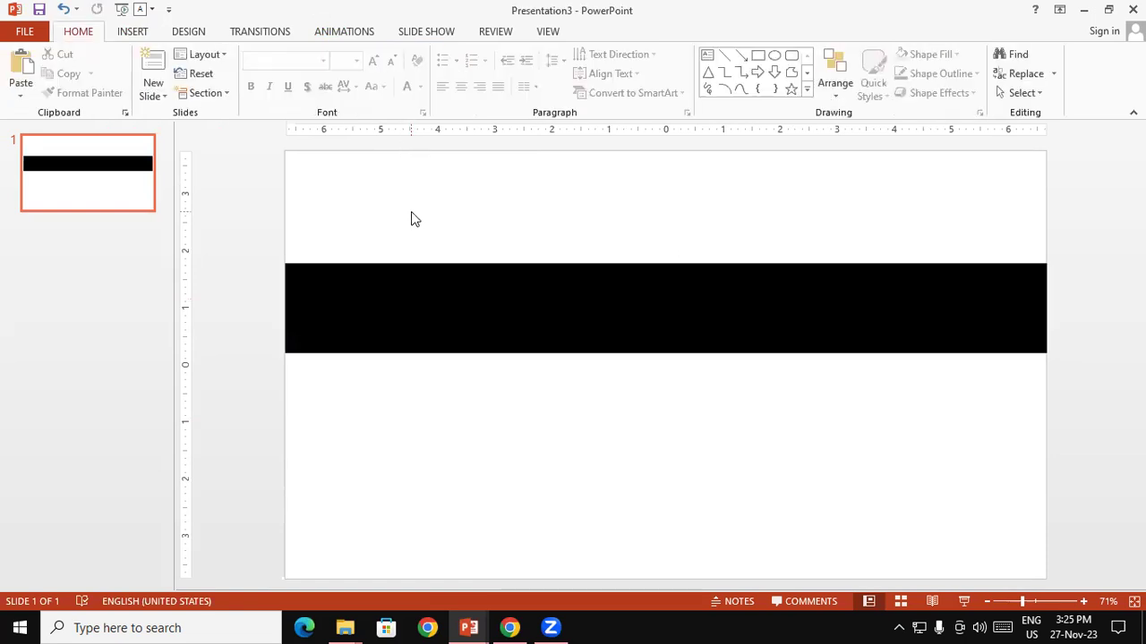
click(133, 32)
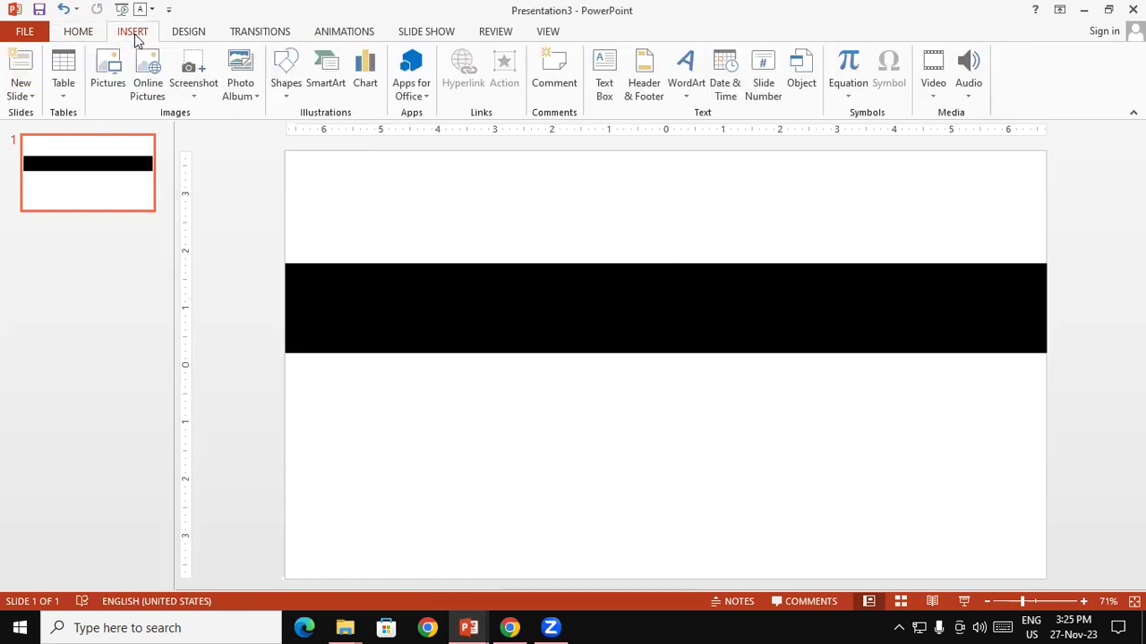
- Draw a small rectangle at the bar's left end with white fill and outline
click(286, 85)
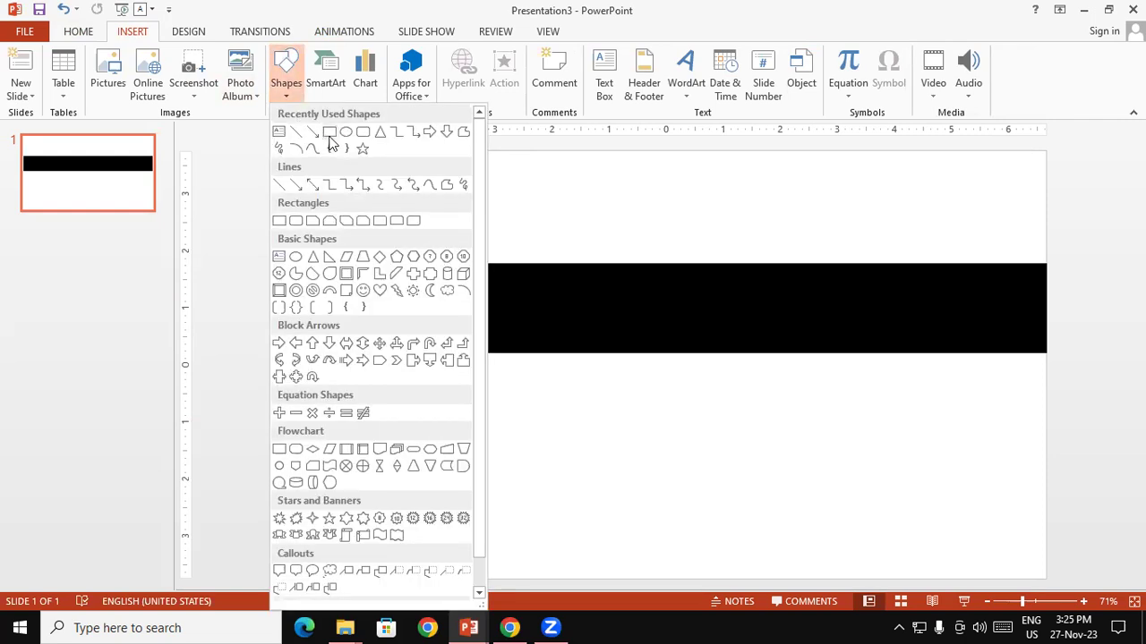
click(330, 132)
drag(308, 277, 337, 297)
click(419, 55)
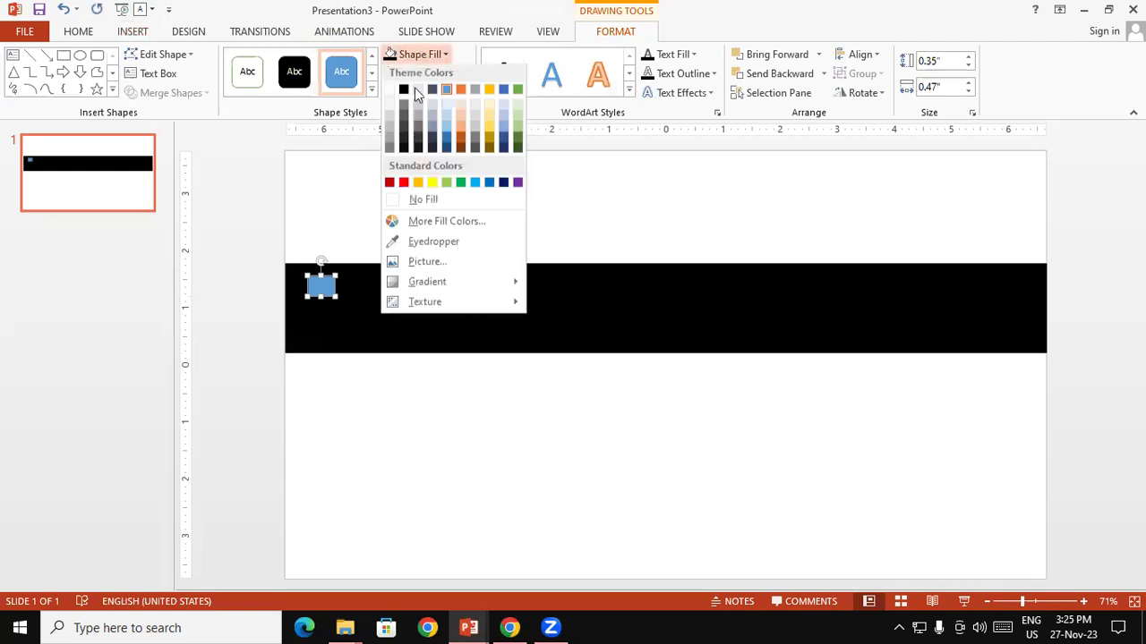
click(417, 90)
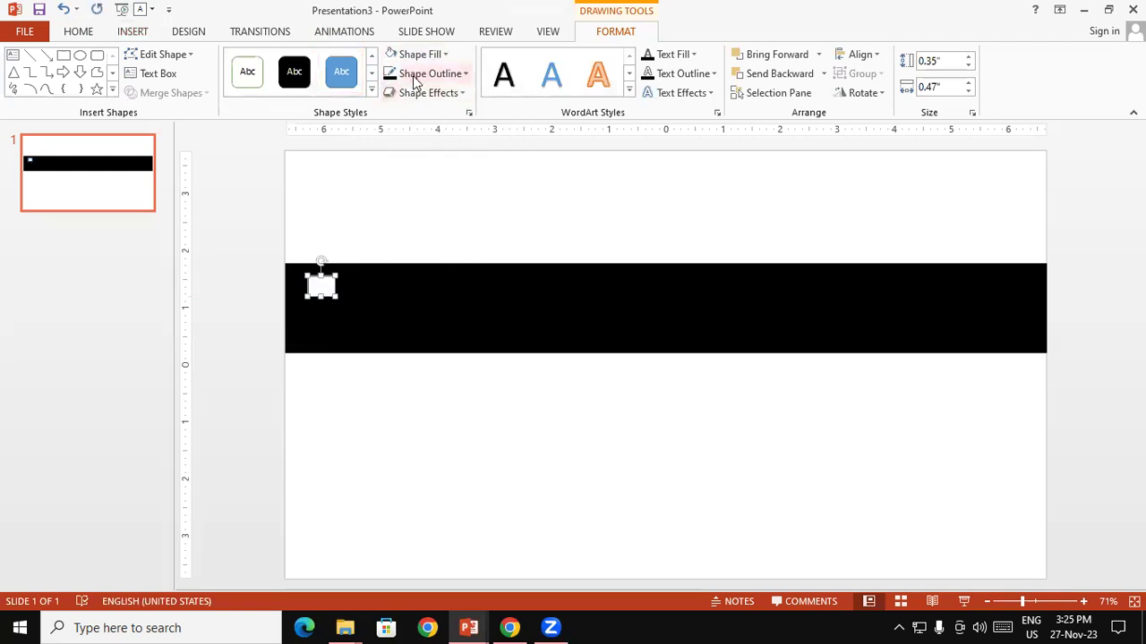
click(415, 73)
click(392, 111)
- Nudge the white rectangle into place and duplicate it along the bar with Ctrl+D
click(377, 300)
click(329, 288)
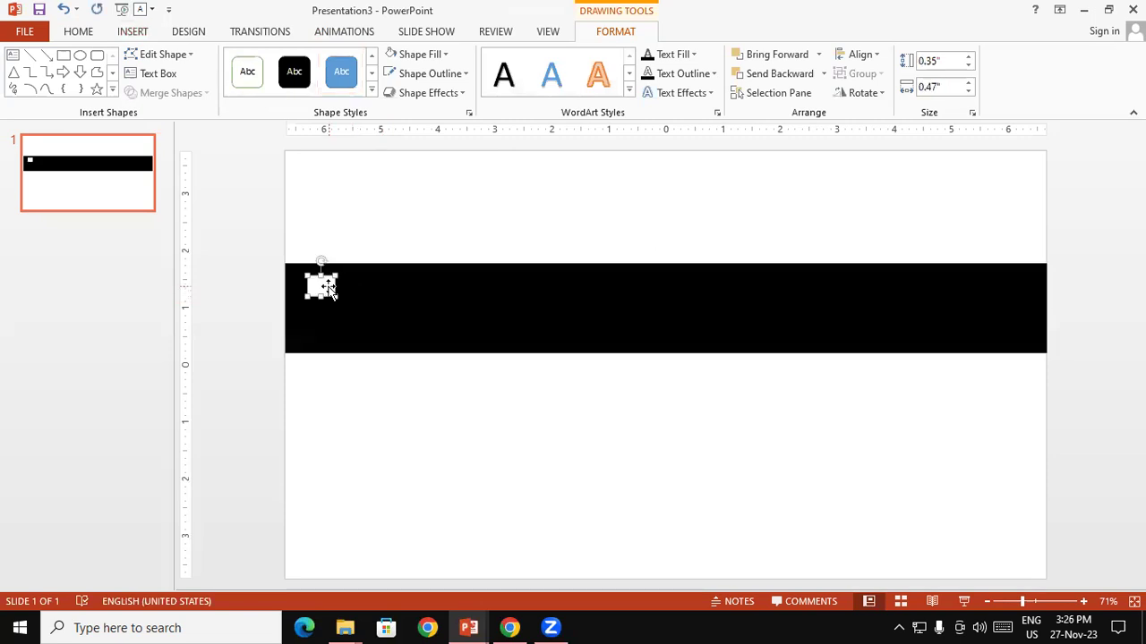
drag(330, 288, 434, 298)
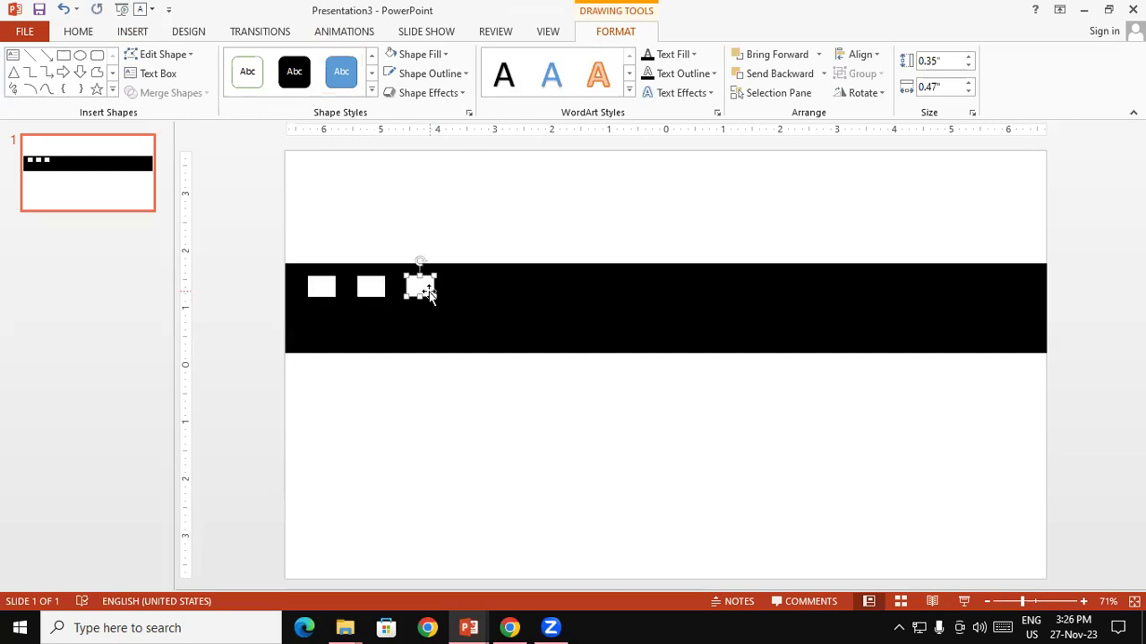
key(ctrl+d)
key(ctrl+d)
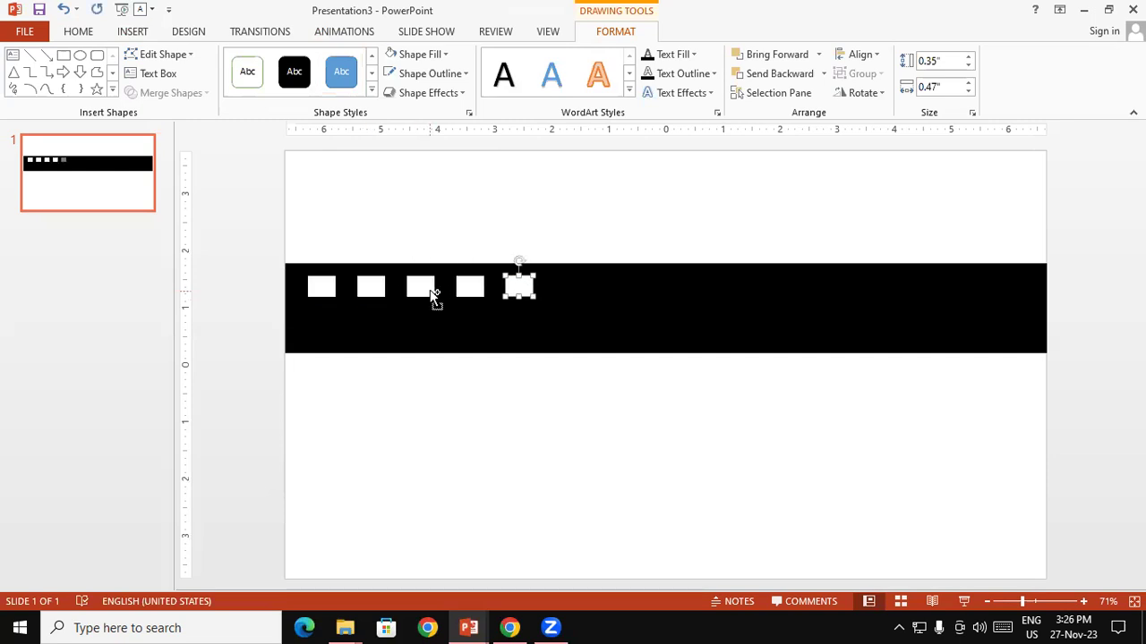
key(ctrl+d)
key(ctrl+d)
key(ctrl+d)
key(ctrl+d)
key(ctrl+d)
key(ctrl+d)
key(ctrl+d)
key(ctrl+d)
key(ctrl+d)
key(ctrl+d)
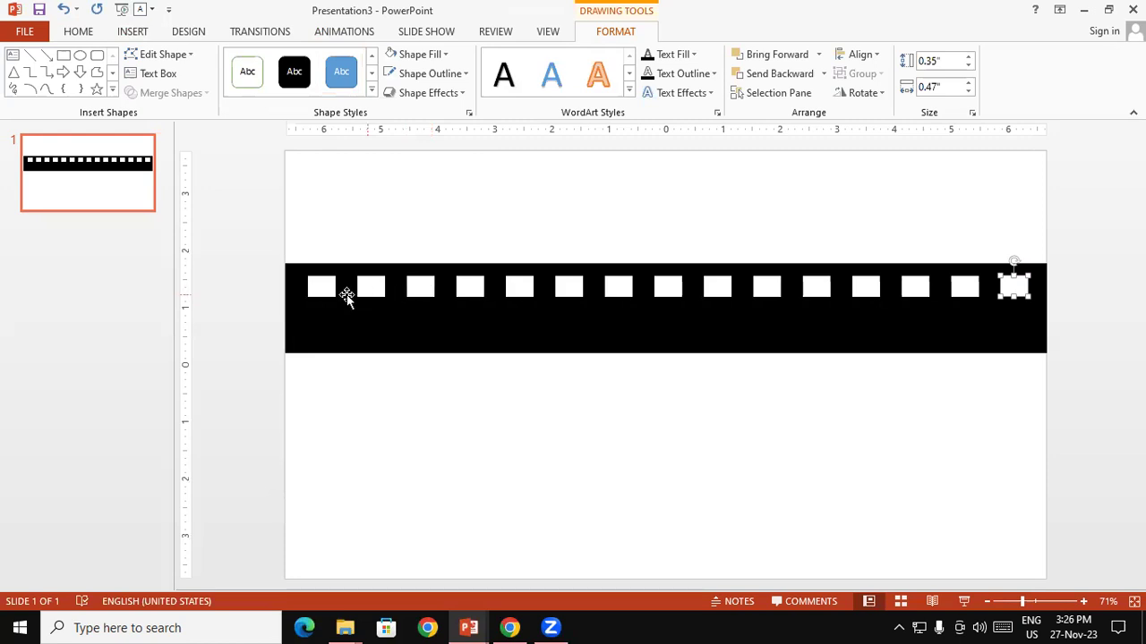
- Remove the surplus white rectangles at the right end of the row
click(322, 287)
shift+click(415, 291)
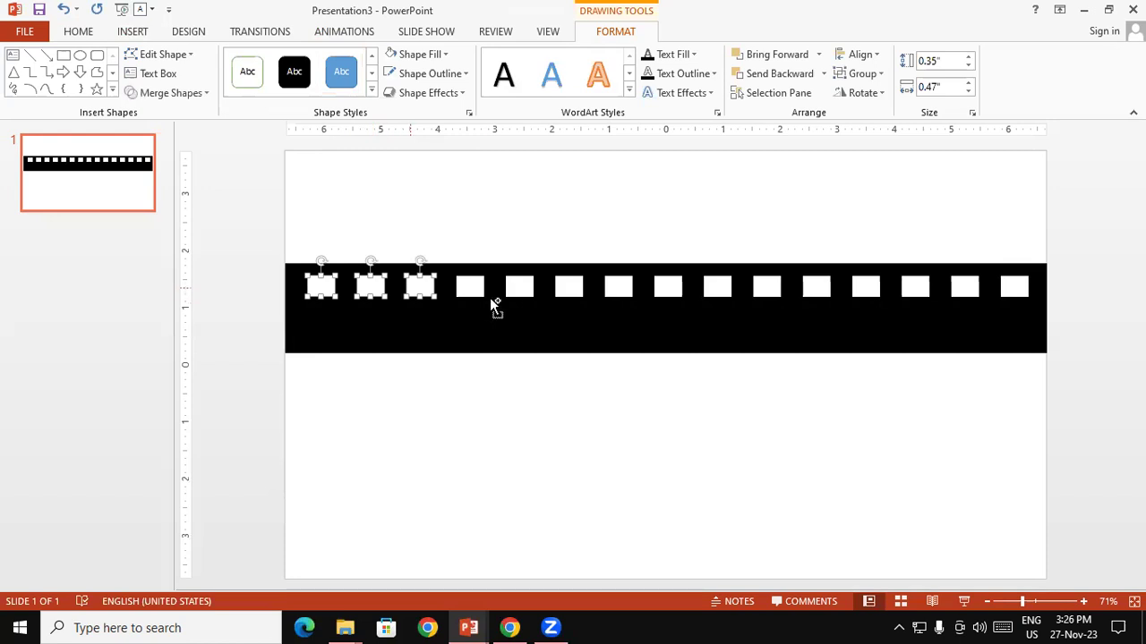
shift+click(477, 292)
shift+click(519, 292)
shift+click(573, 292)
shift+click(619, 292)
shift+click(671, 292)
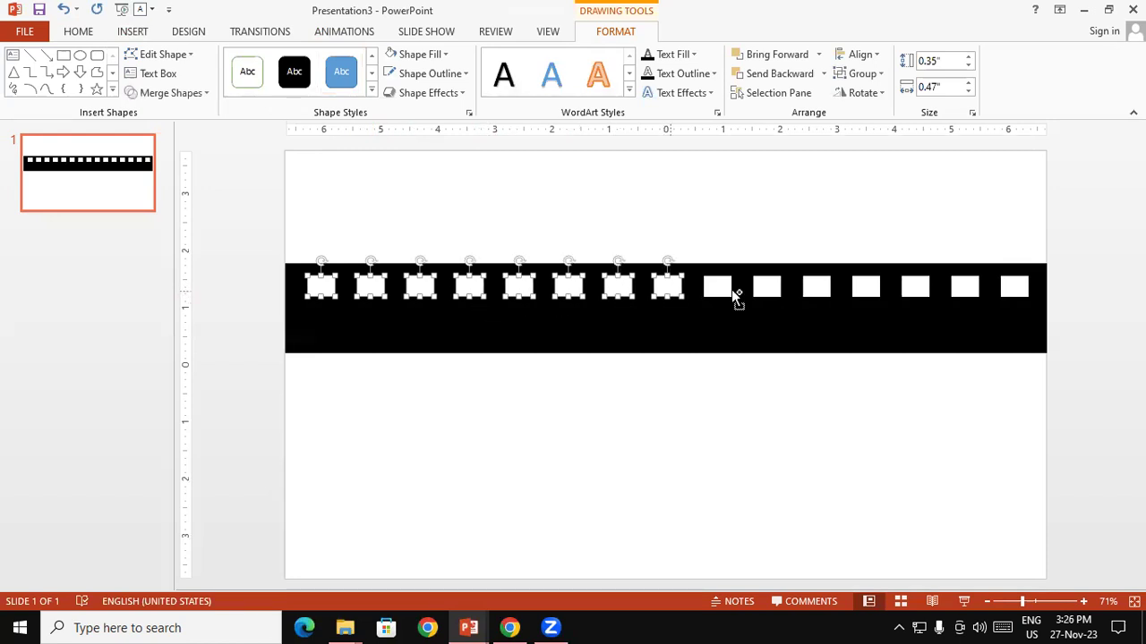
shift+click(741, 299)
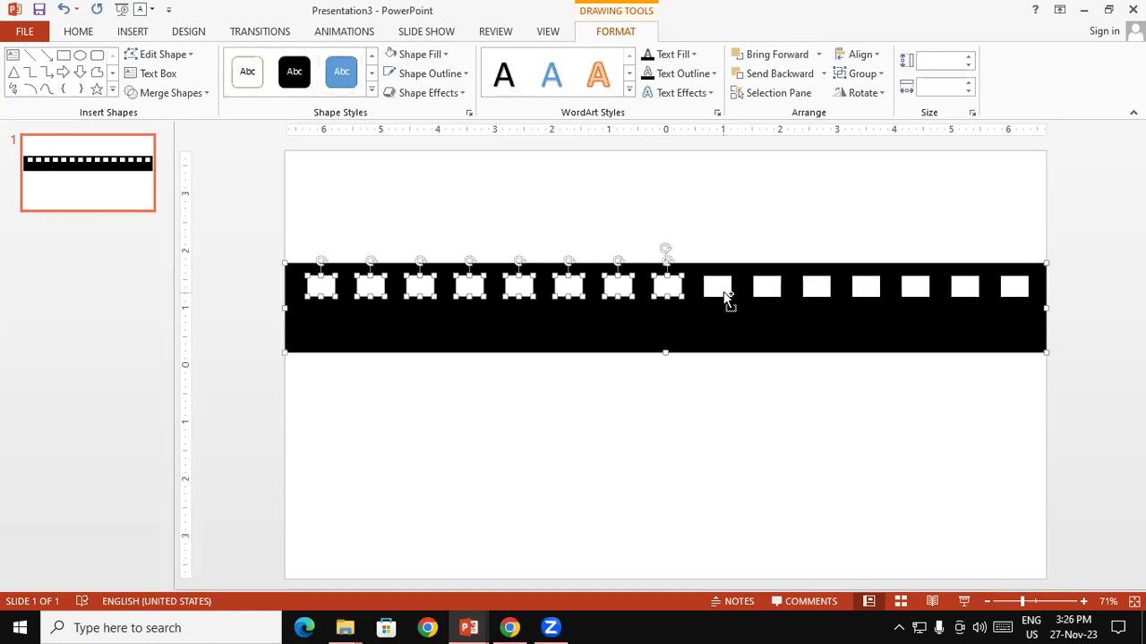
key(ctrl+z)
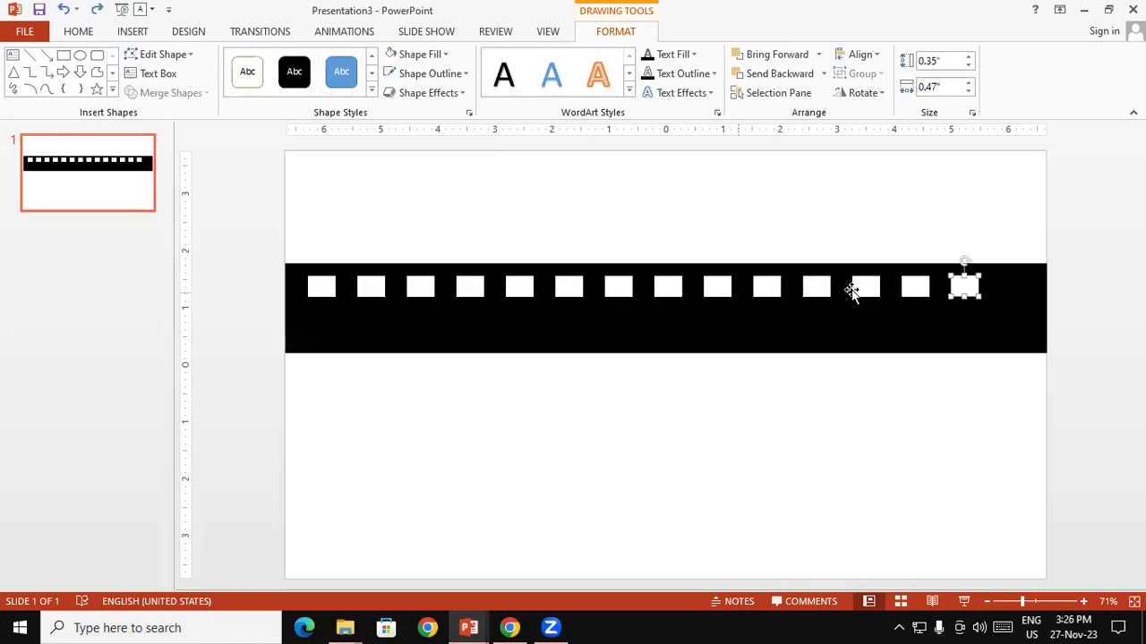
shift+click(929, 291)
shift+click(850, 299)
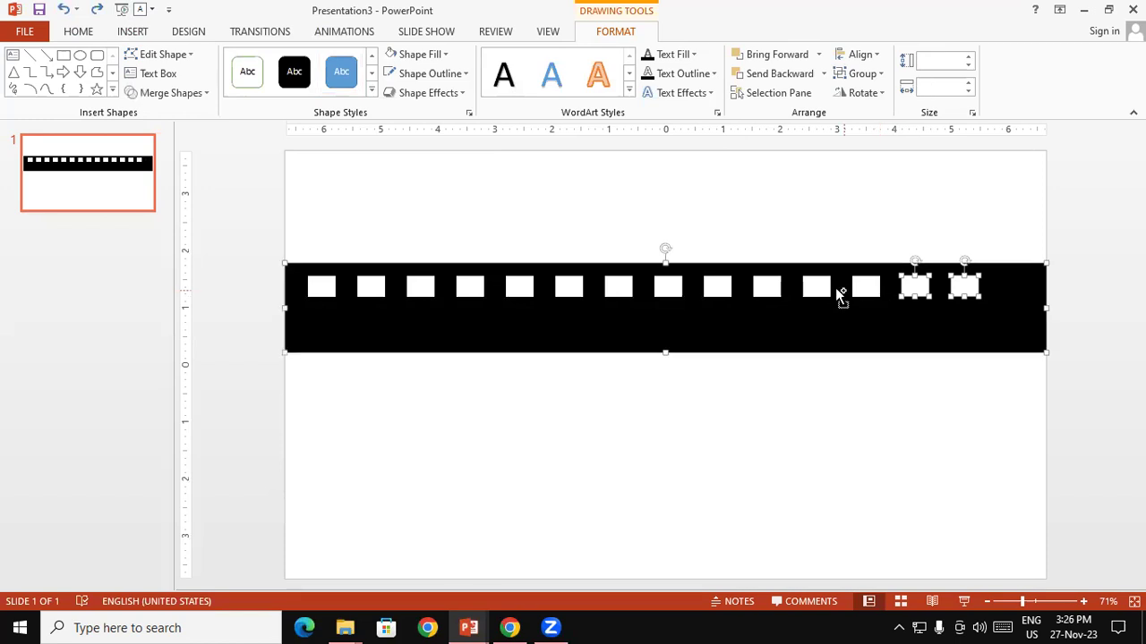
key(ctrl+z)
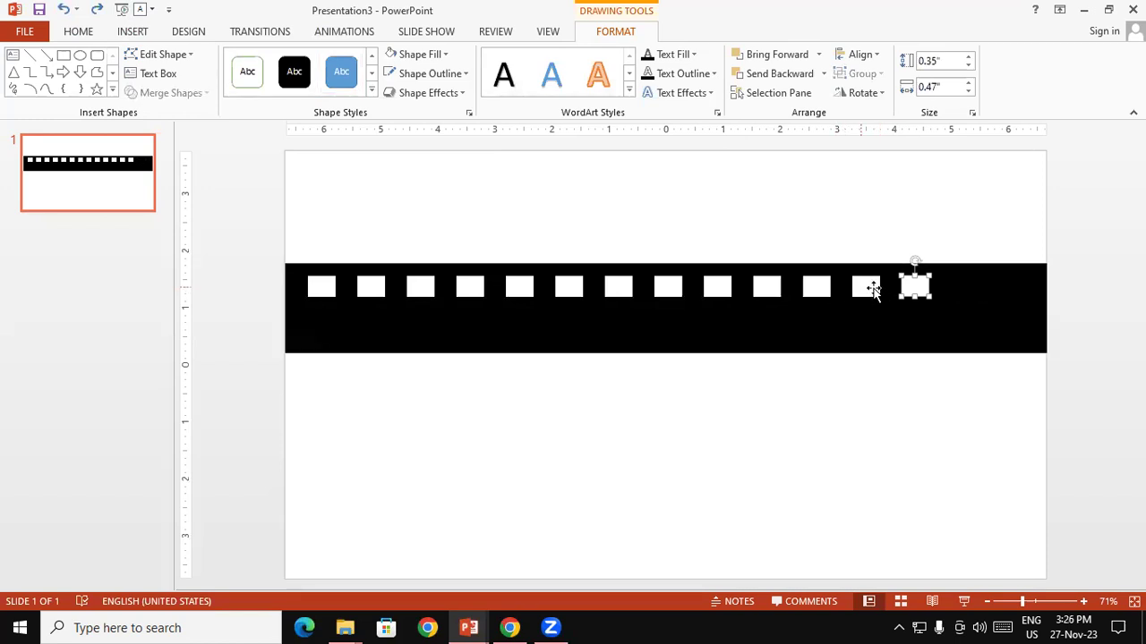
- Copy a white rectangle to the end of the row and align it
drag(921, 289, 979, 292)
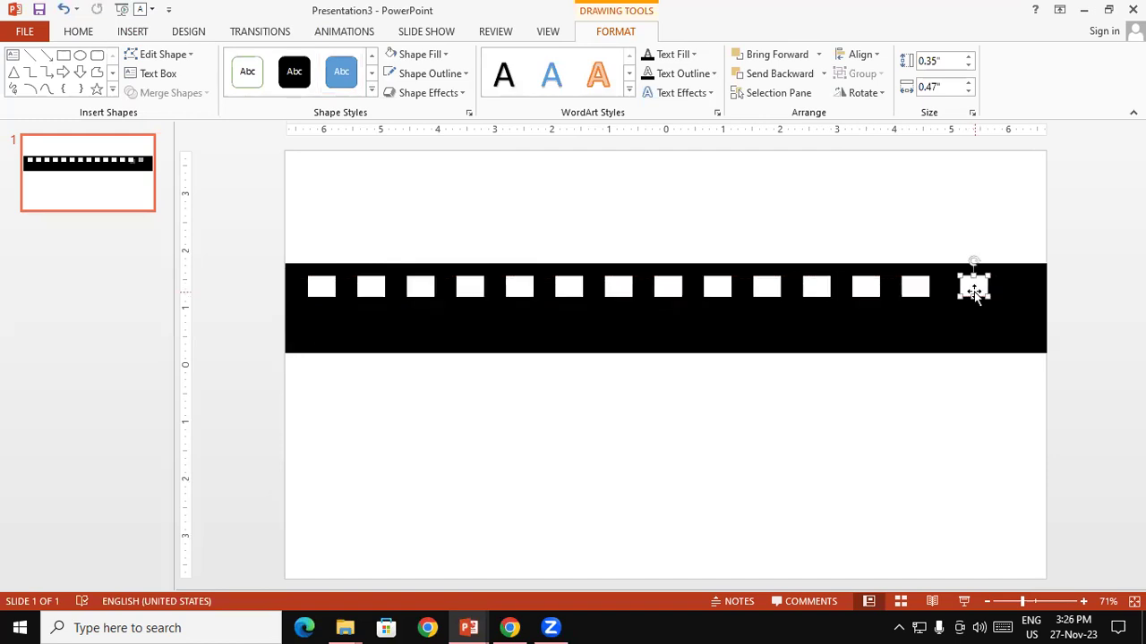
shift+click(904, 299)
shift+click(886, 300)
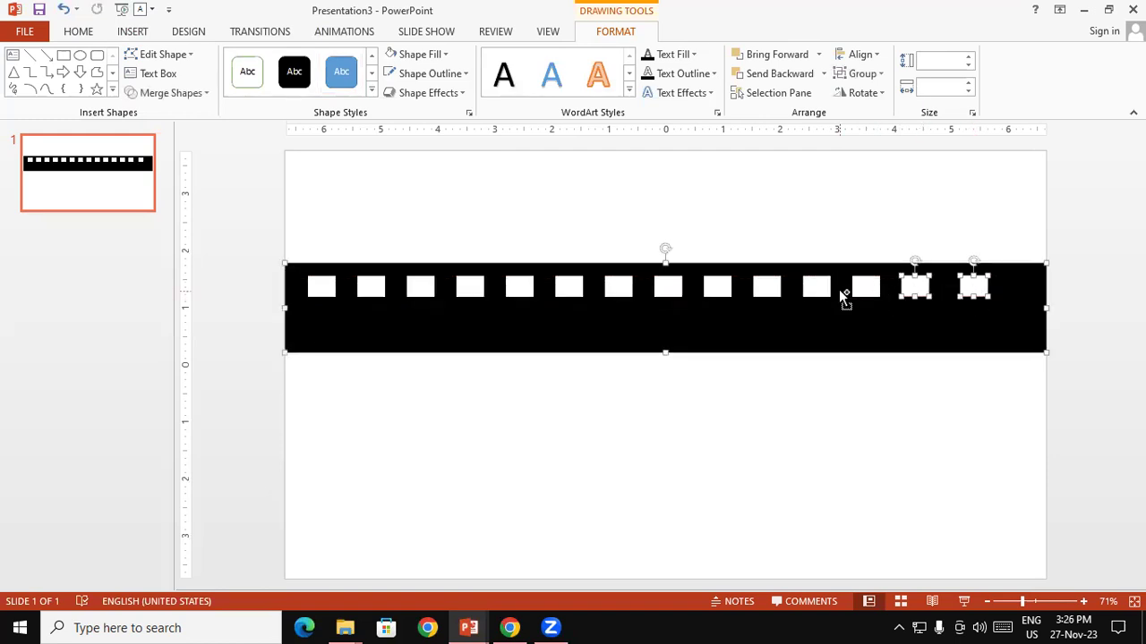
shift+click(845, 299)
shift+click(922, 287)
drag(973, 295, 982, 294)
- Select all fourteen white rectangles and group them into one object
shift+click(920, 300)
shift+click(867, 300)
shift+click(815, 300)
shift+click(762, 300)
shift+click(719, 300)
shift+click(662, 295)
shift+click(618, 300)
shift+click(568, 299)
shift+click(520, 301)
shift+click(464, 291)
shift+click(417, 294)
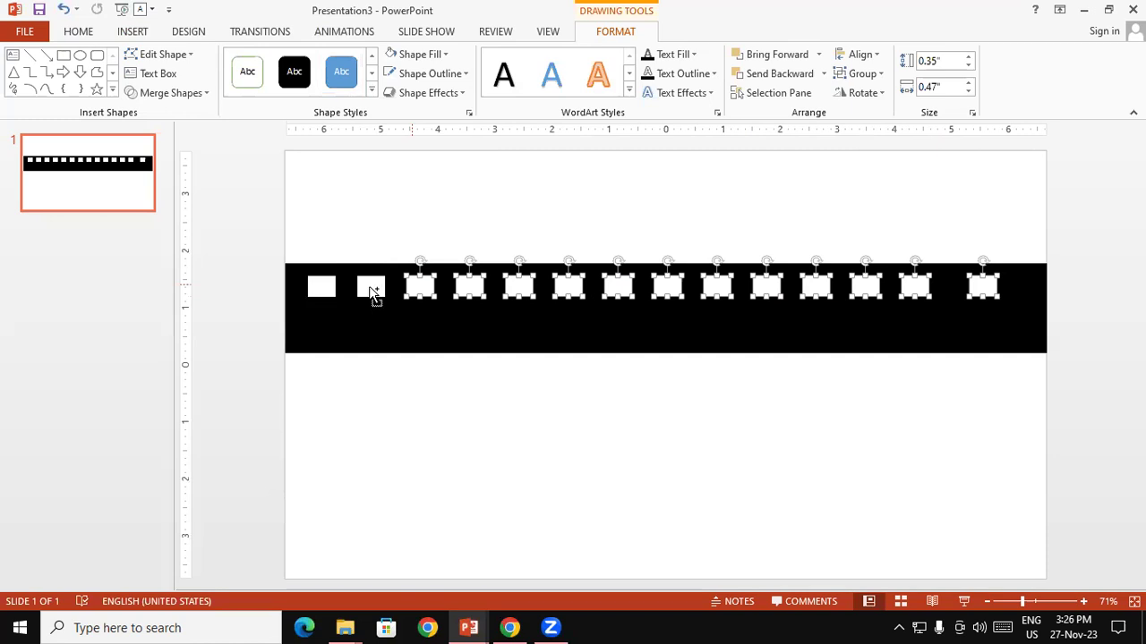
shift+click(370, 296)
shift+click(318, 289)
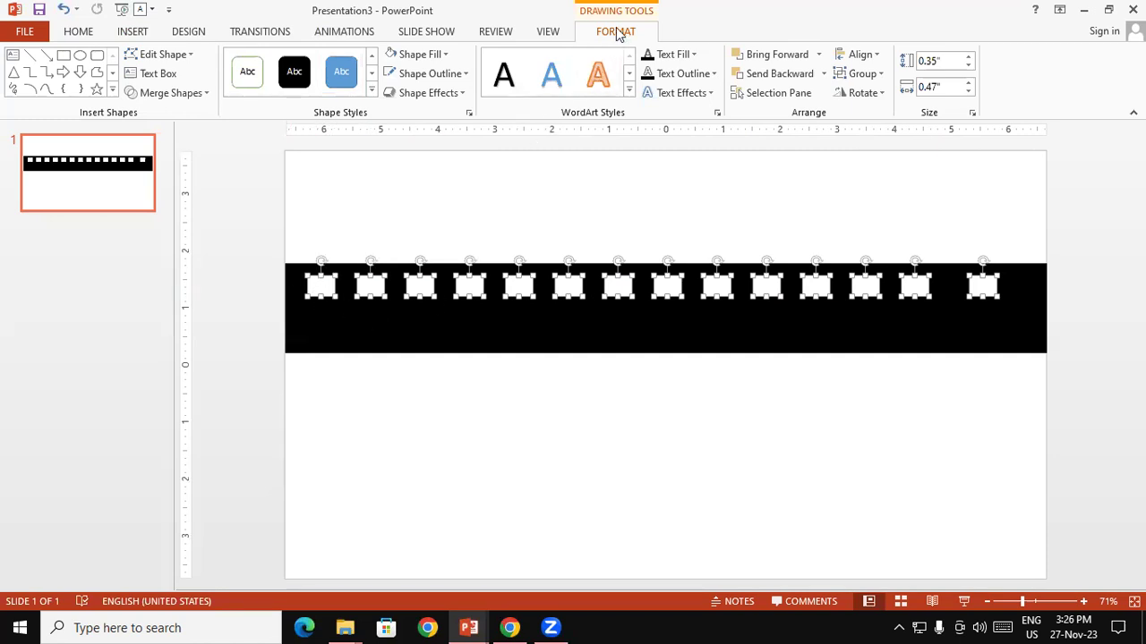
click(865, 75)
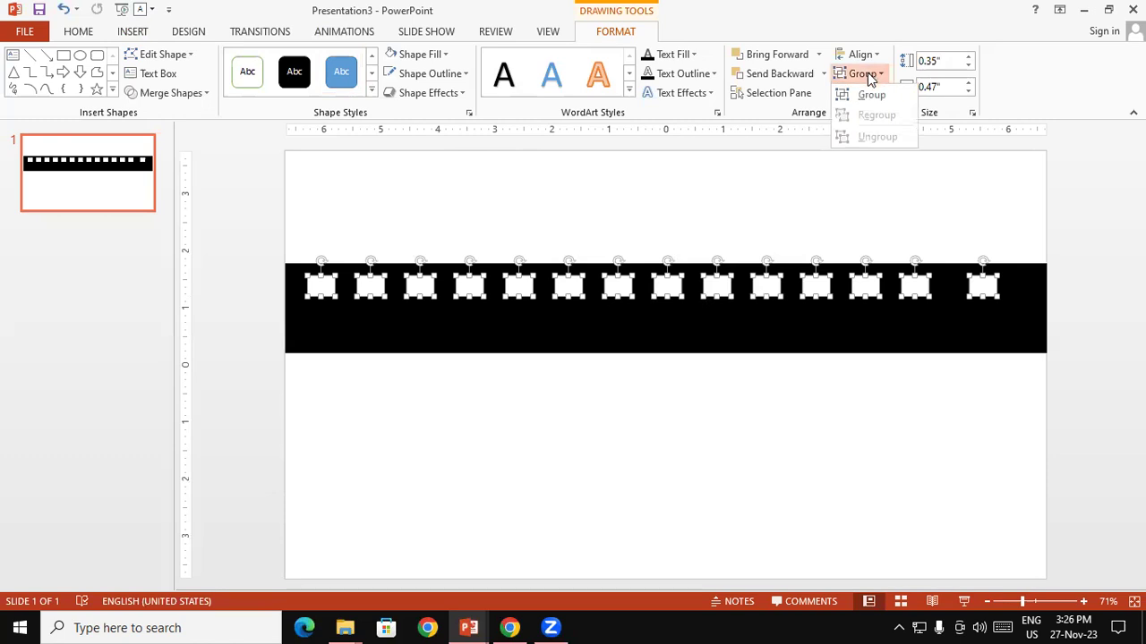
click(873, 97)
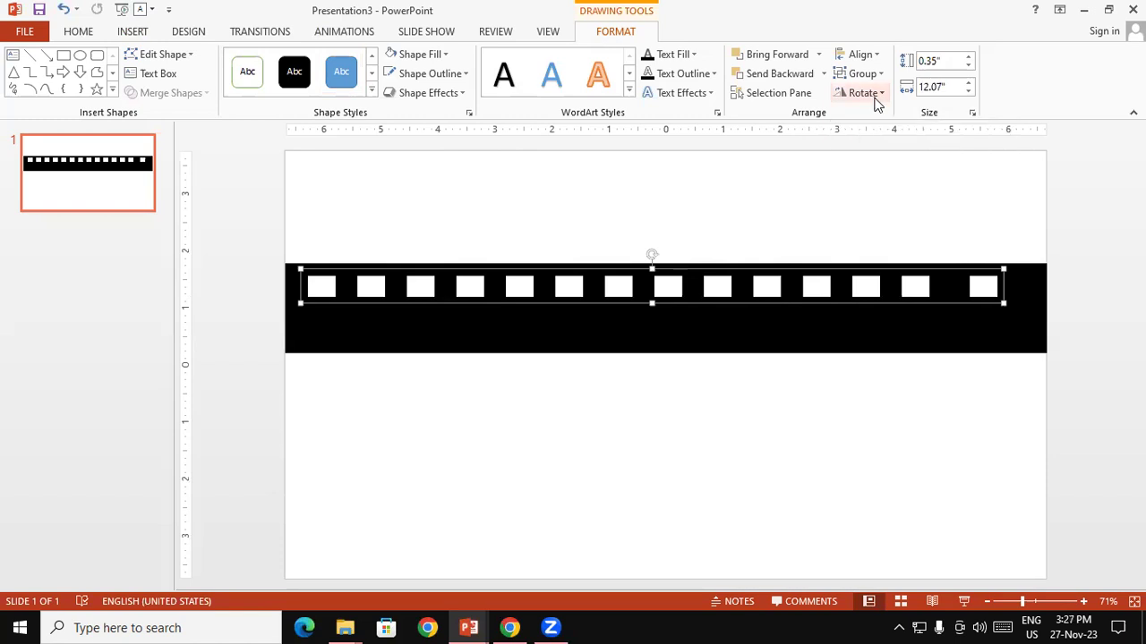
- Duplicate the grouped row of white rectangles and move the copy lower on the bar
key(ctrl+d)
key(Escape)
drag(857, 333, 876, 338)
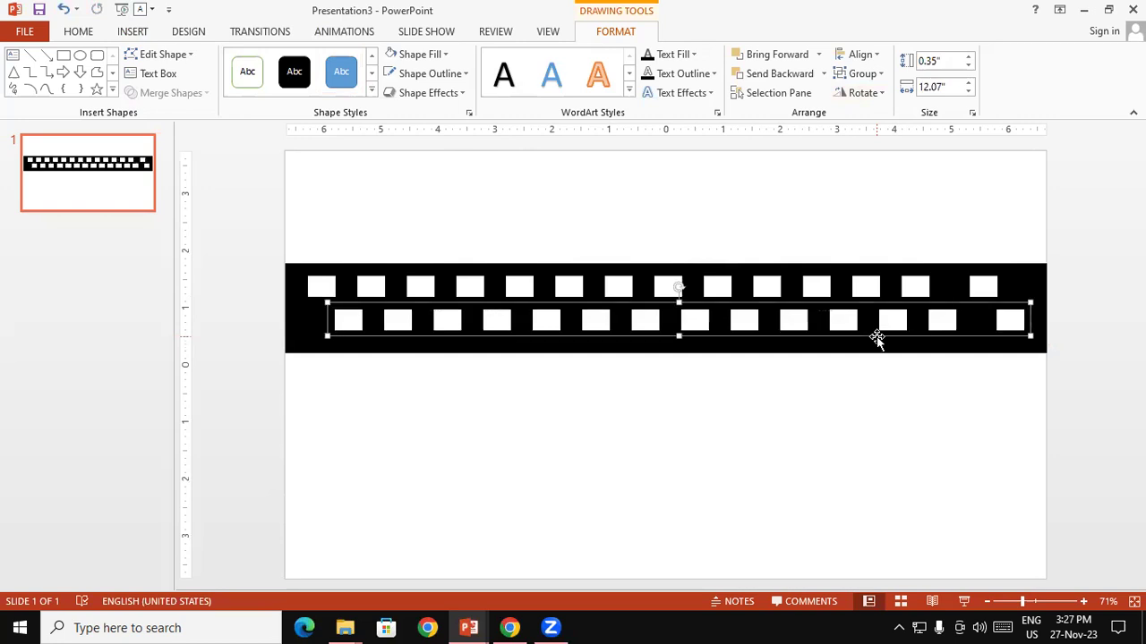
- Group the black strip and both rectangle rows into one filmstrip
click(540, 286)
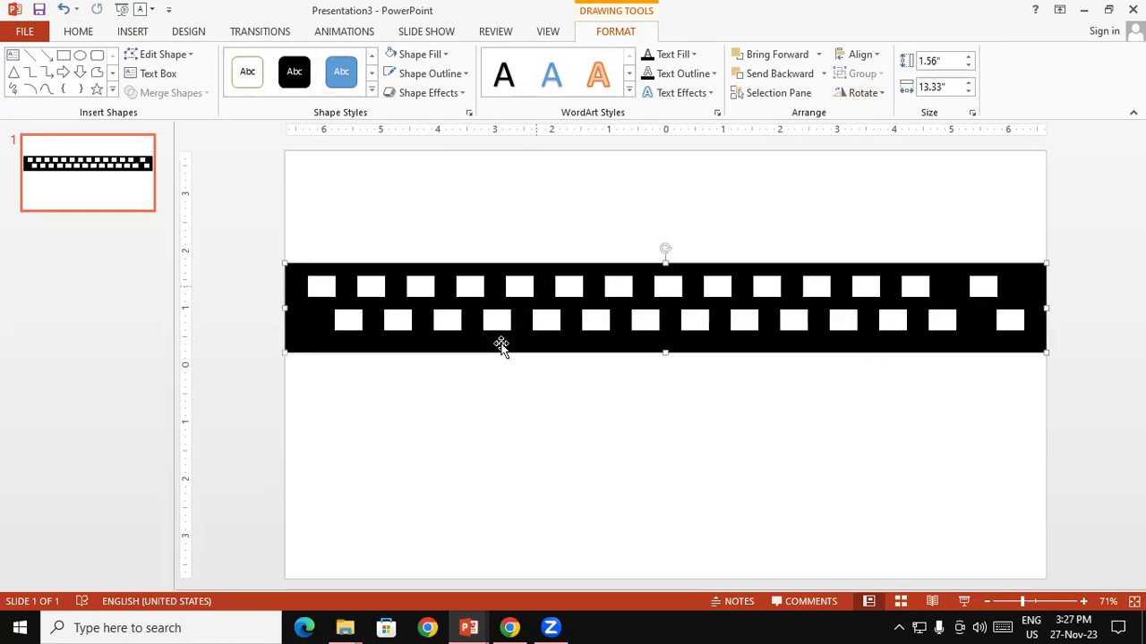
click(520, 291)
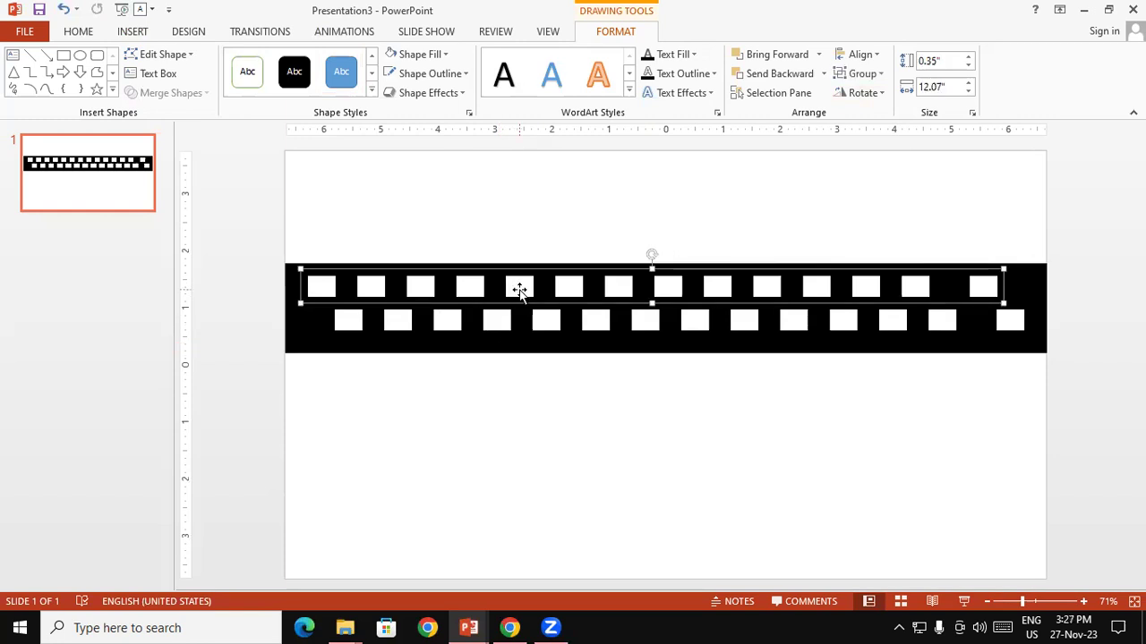
shift+click(503, 320)
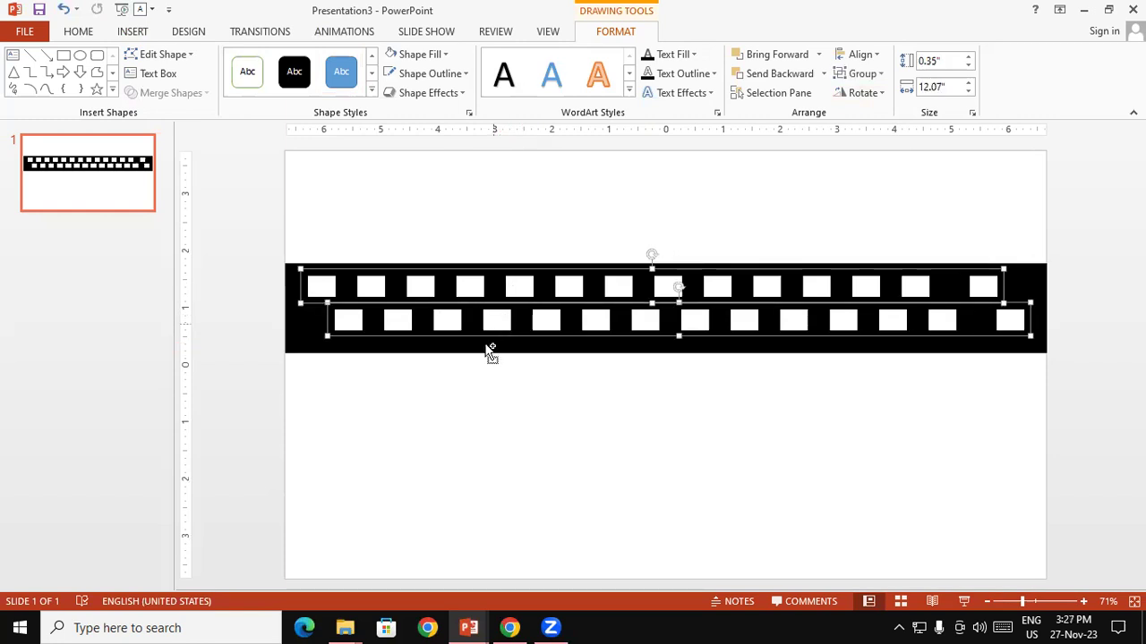
shift+click(486, 349)
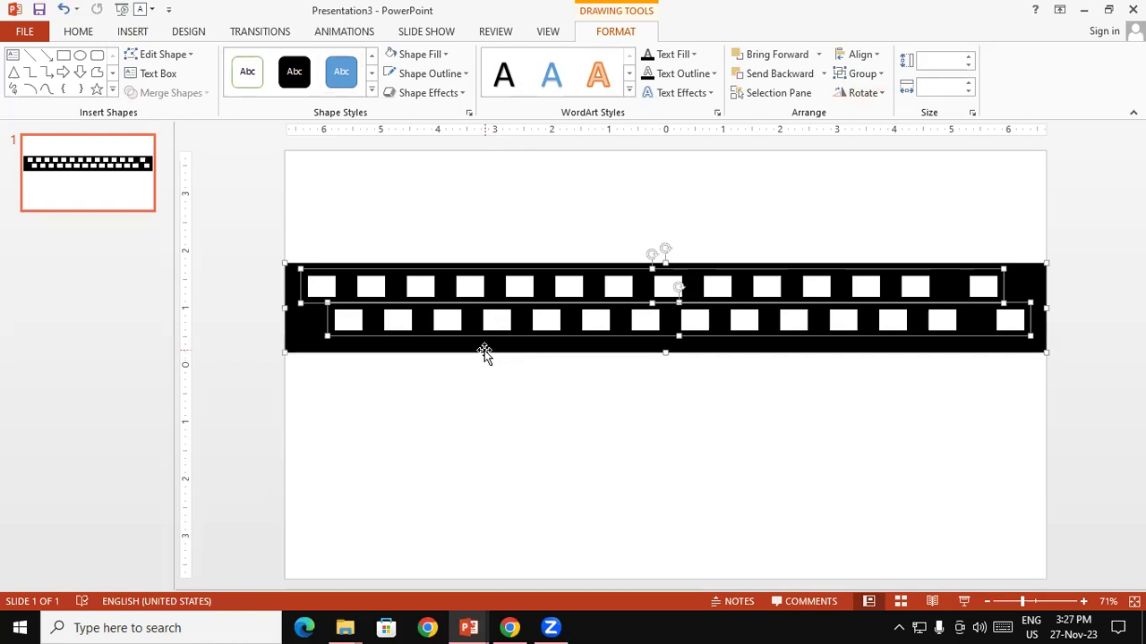
click(875, 76)
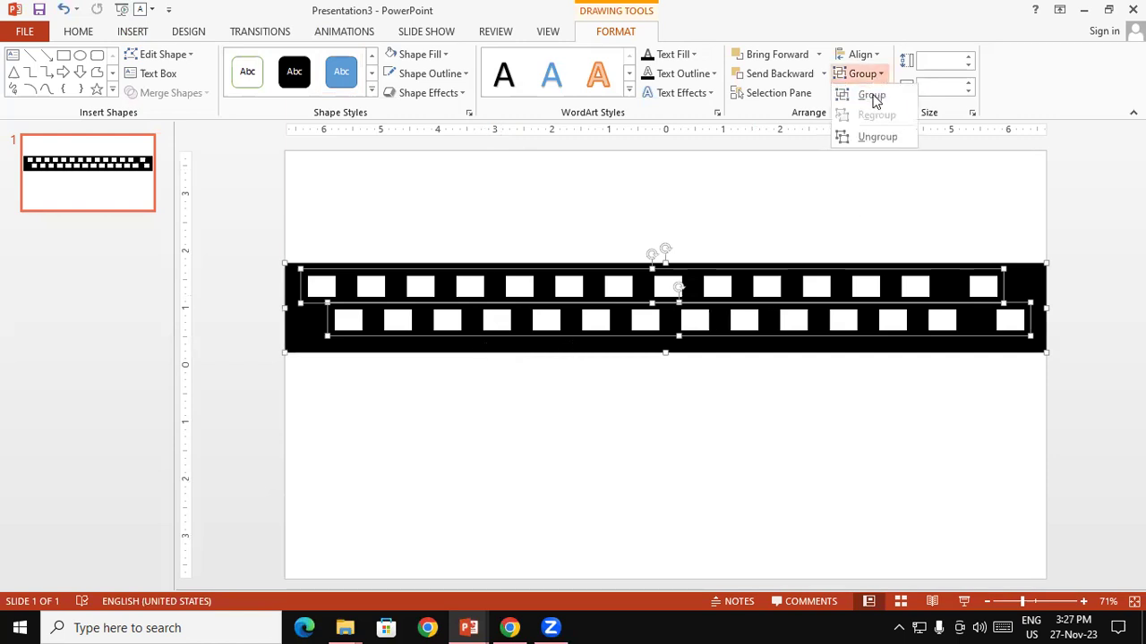
click(872, 96)
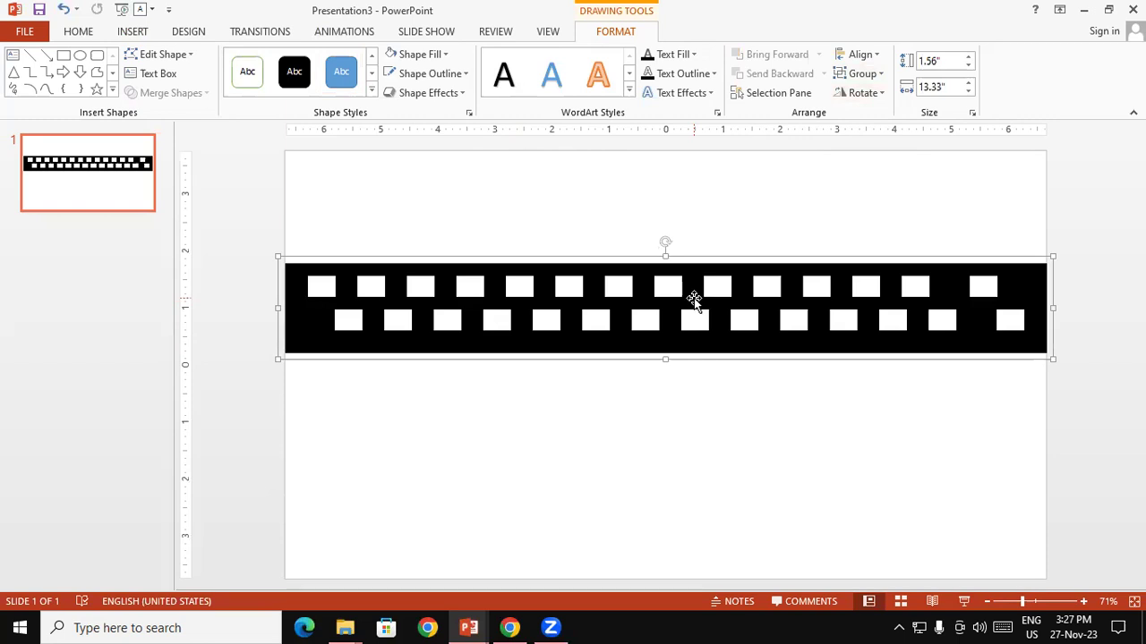
- Copy the filmstrip near the slide bottom and adjust the top strip's position
drag(695, 304, 716, 501)
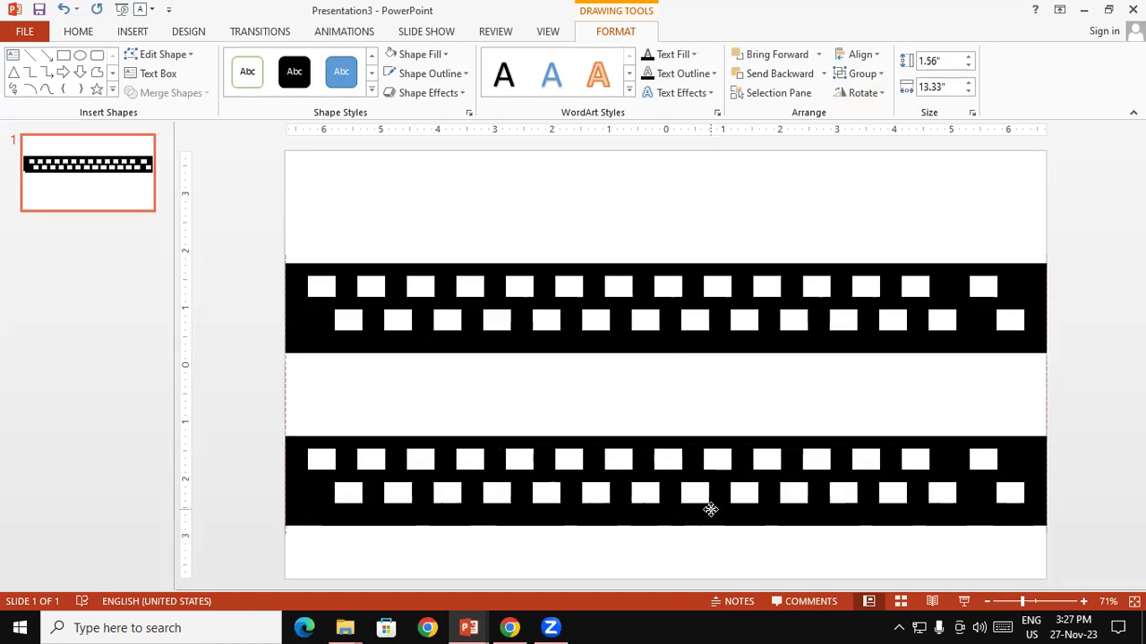
drag(717, 502, 701, 504)
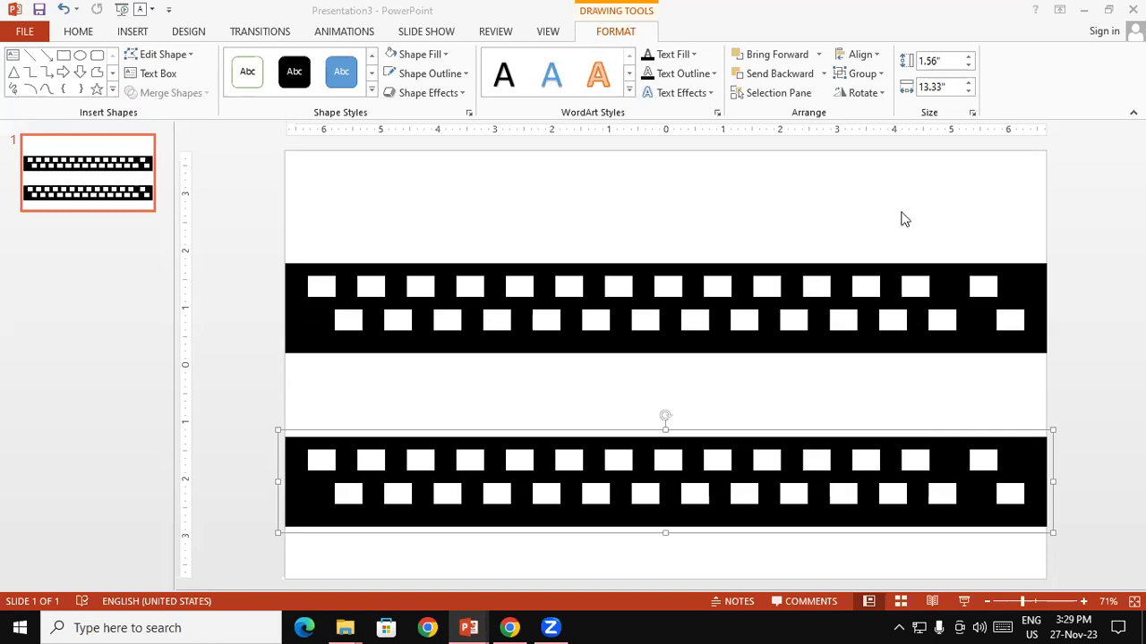
click(938, 269)
mouse_move(938, 269)
mouse_down()
mouse_move(932, 247)
mouse_move(933, 265)
mouse_up()
drag(946, 448, 947, 434)
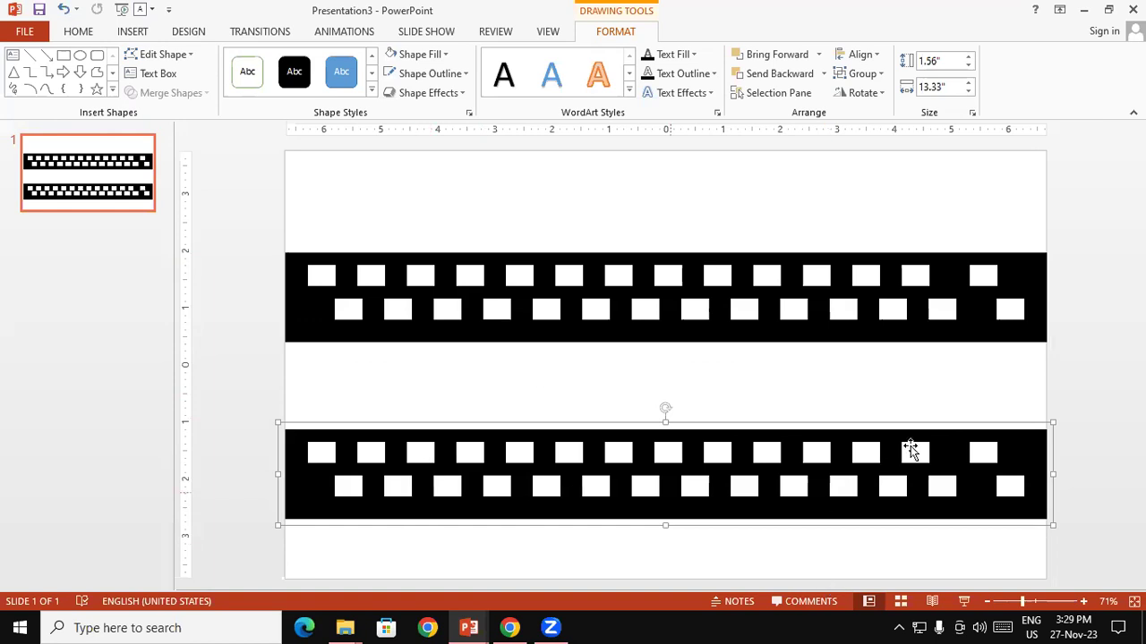
click(879, 402)
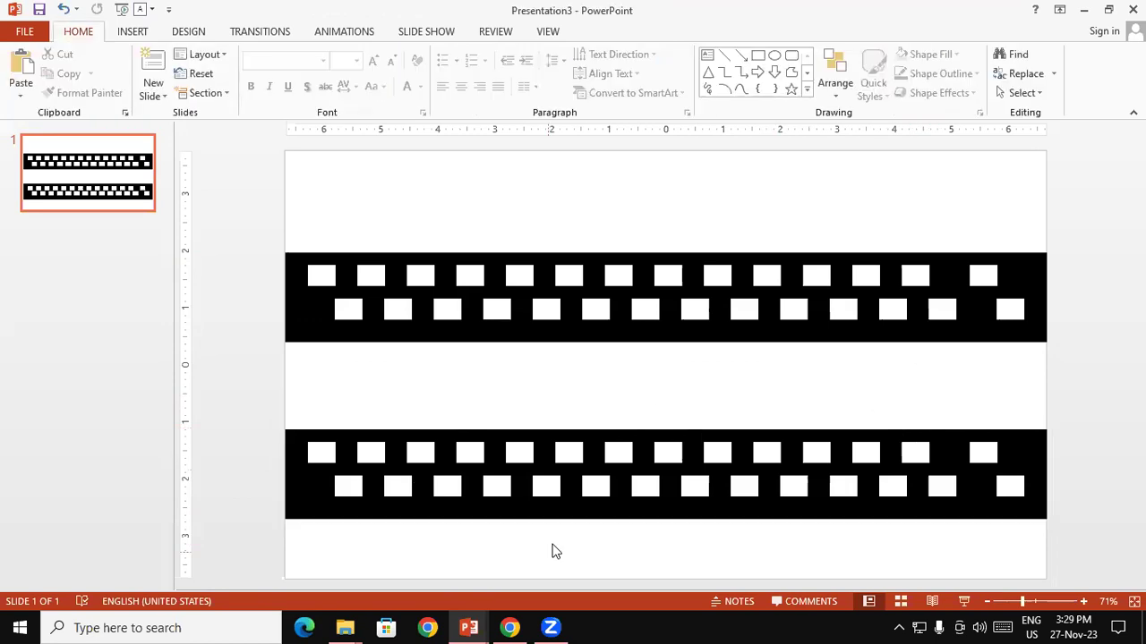
- Search Google for 'car png' in a new Chrome tab
click(513, 628)
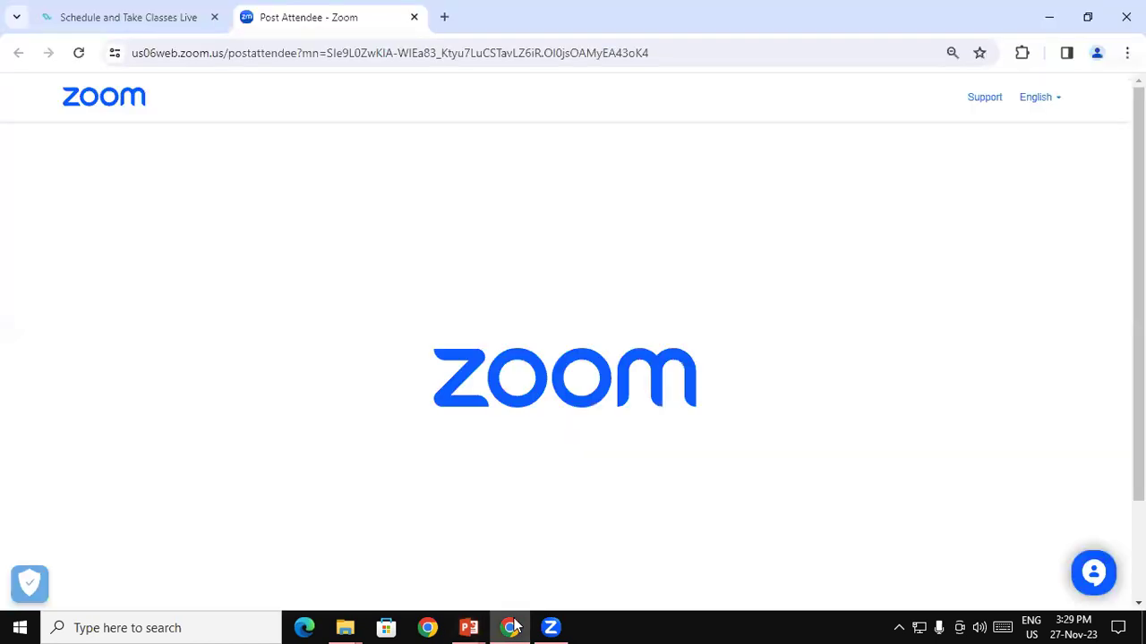
click(445, 18)
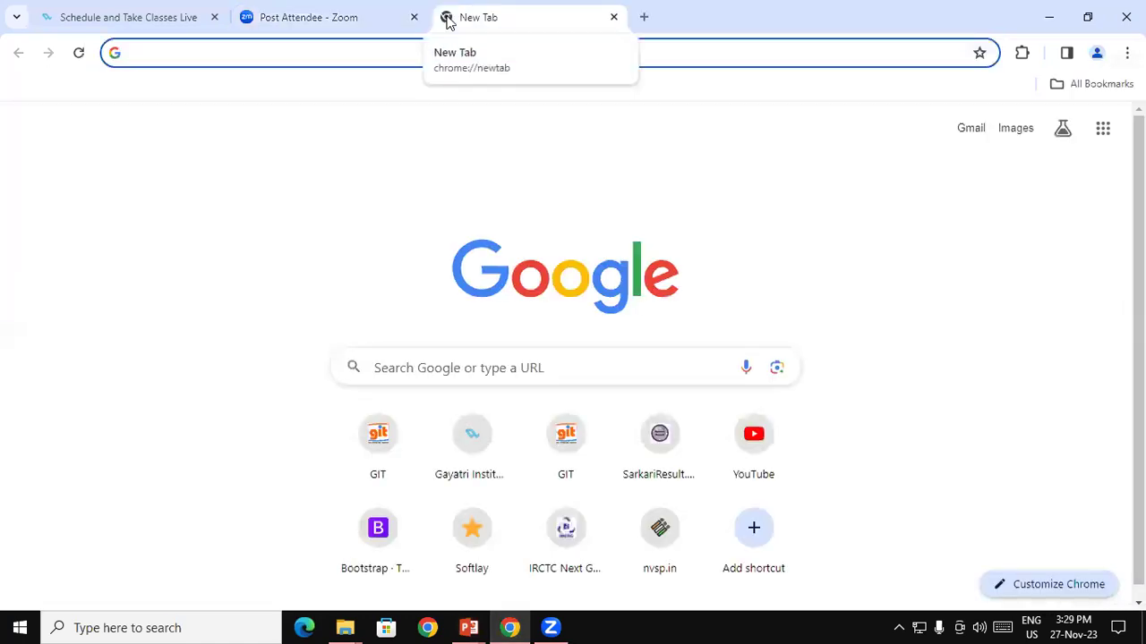
text(car png)
key(Return)
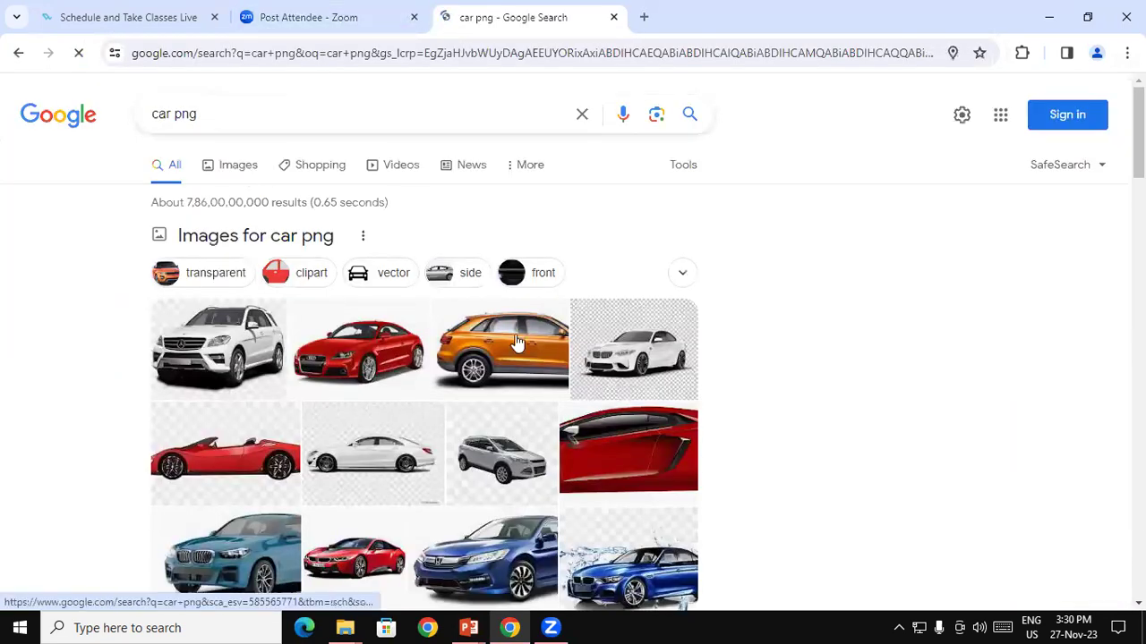
- Save the orange car image to the Desktop as car.png
click(549, 366)
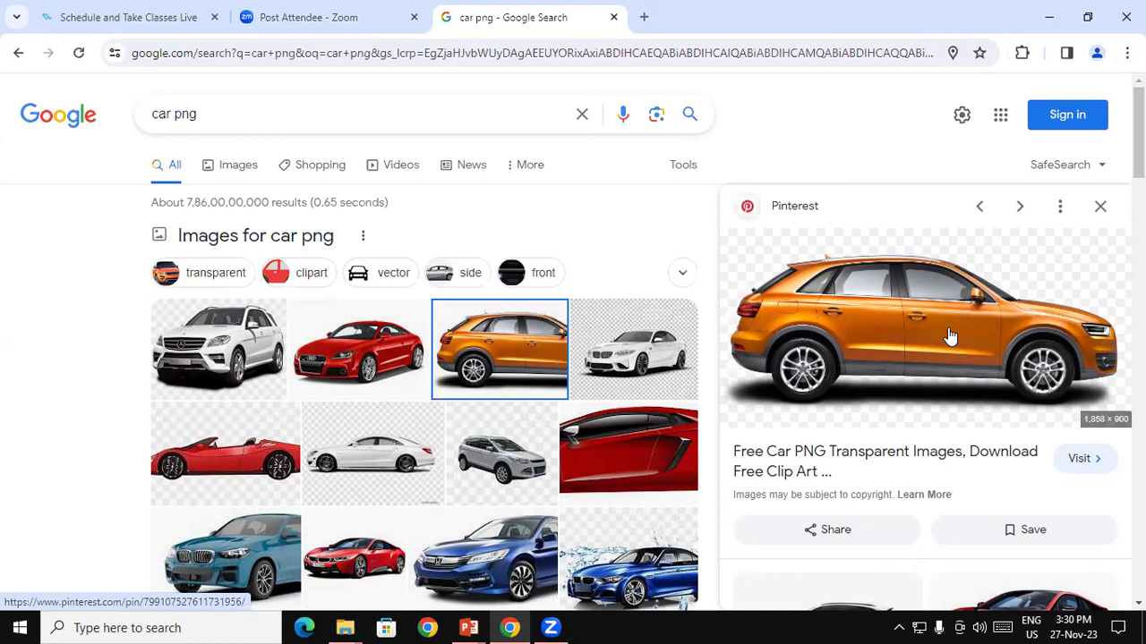
right_click(948, 328)
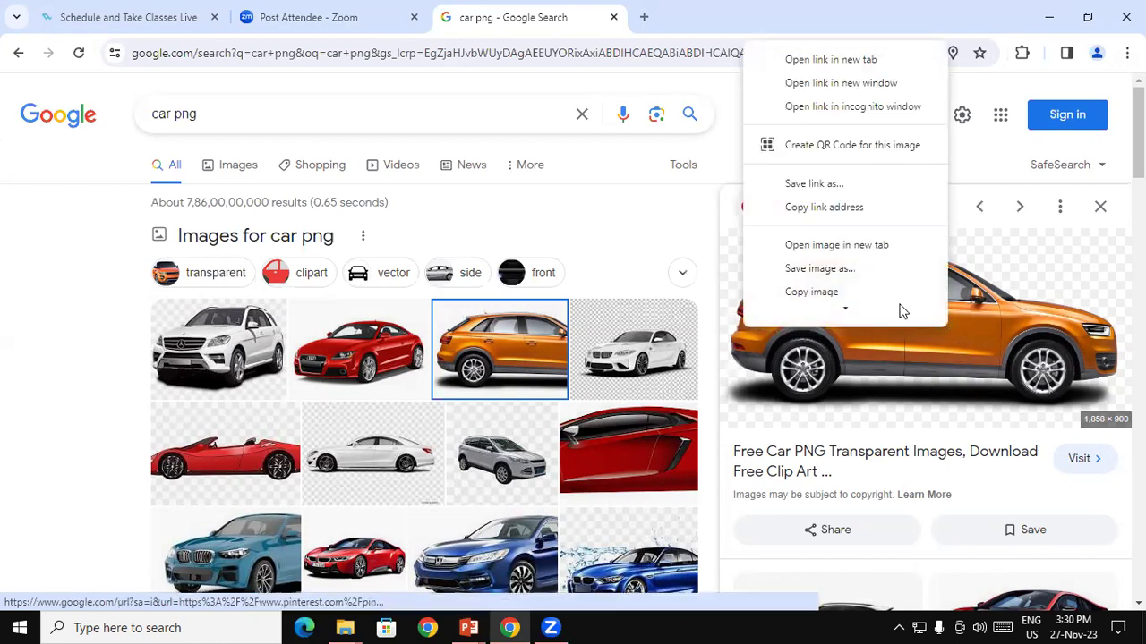
click(852, 219)
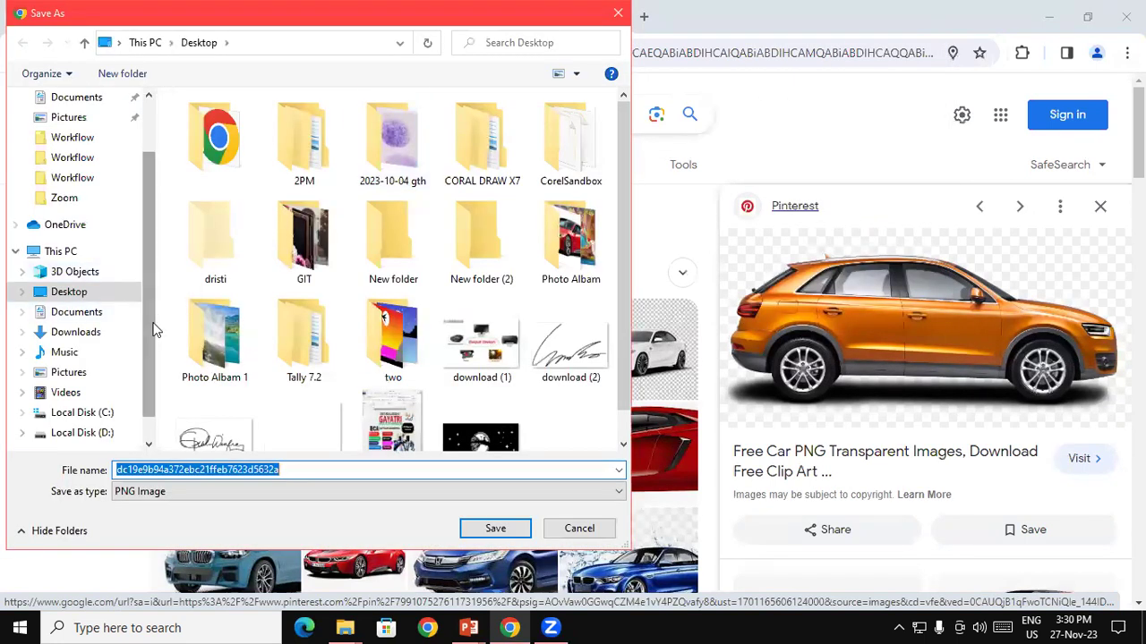
scroll(131, 220, up, 2)
click(71, 131)
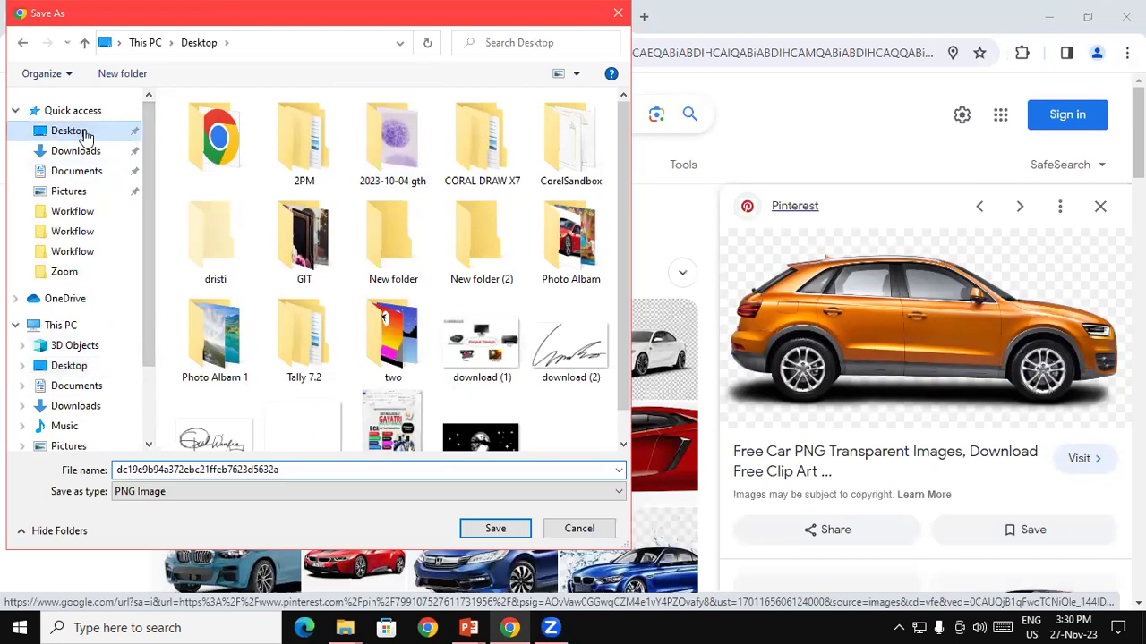
click(306, 470)
double_click(306, 470)
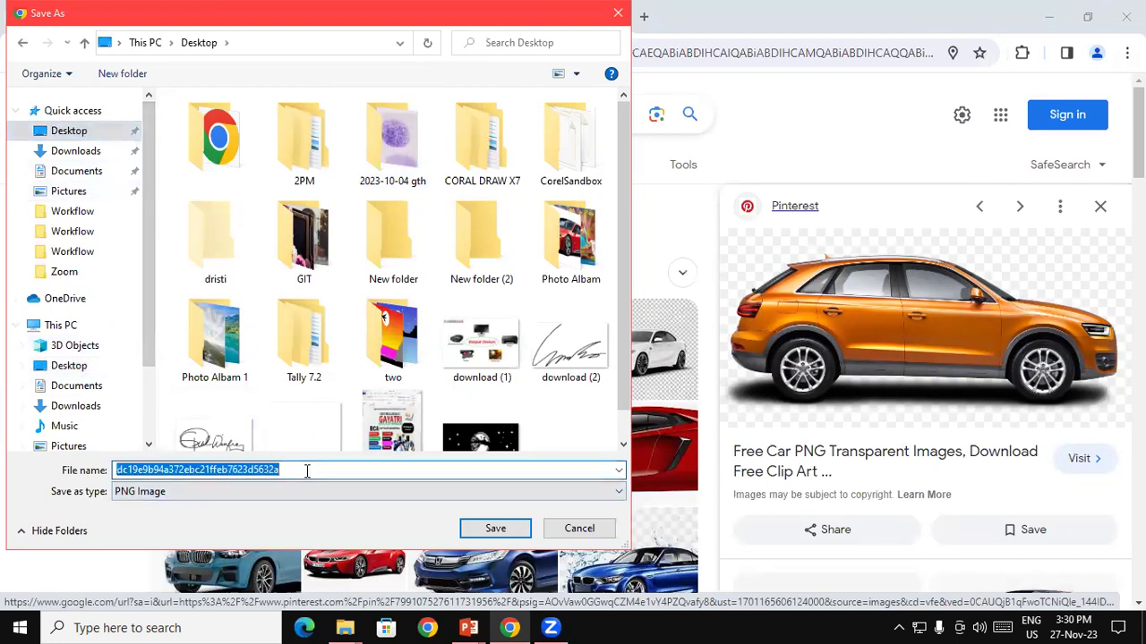
text(car)
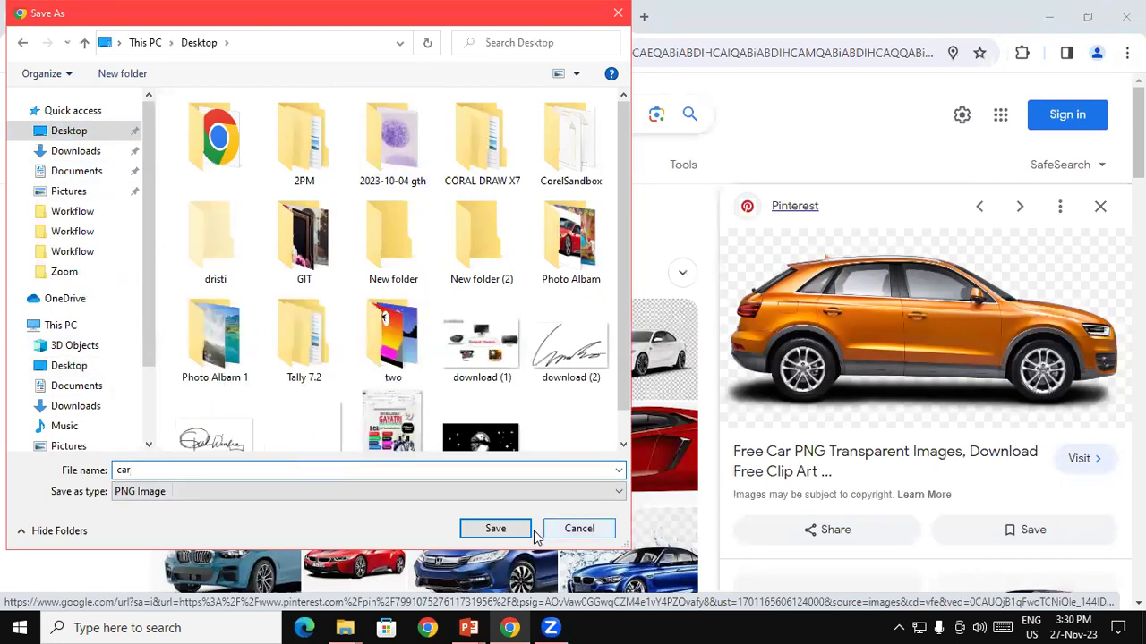
click(514, 529)
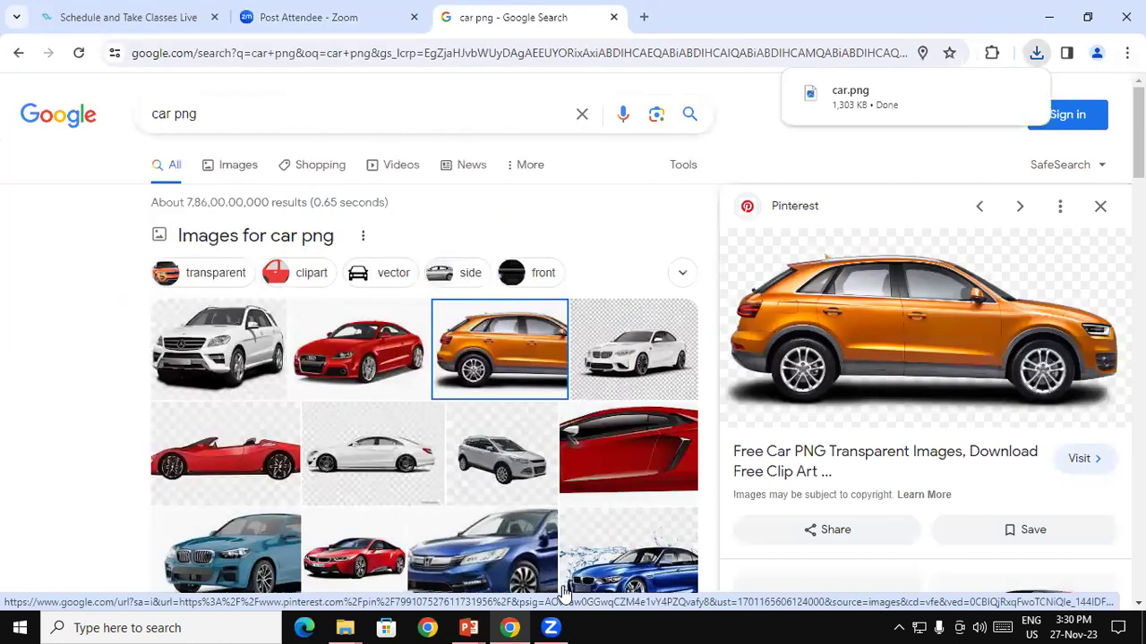
- Insert car.png from the Desktop onto the PowerPoint slide
mouse_move(468, 624)
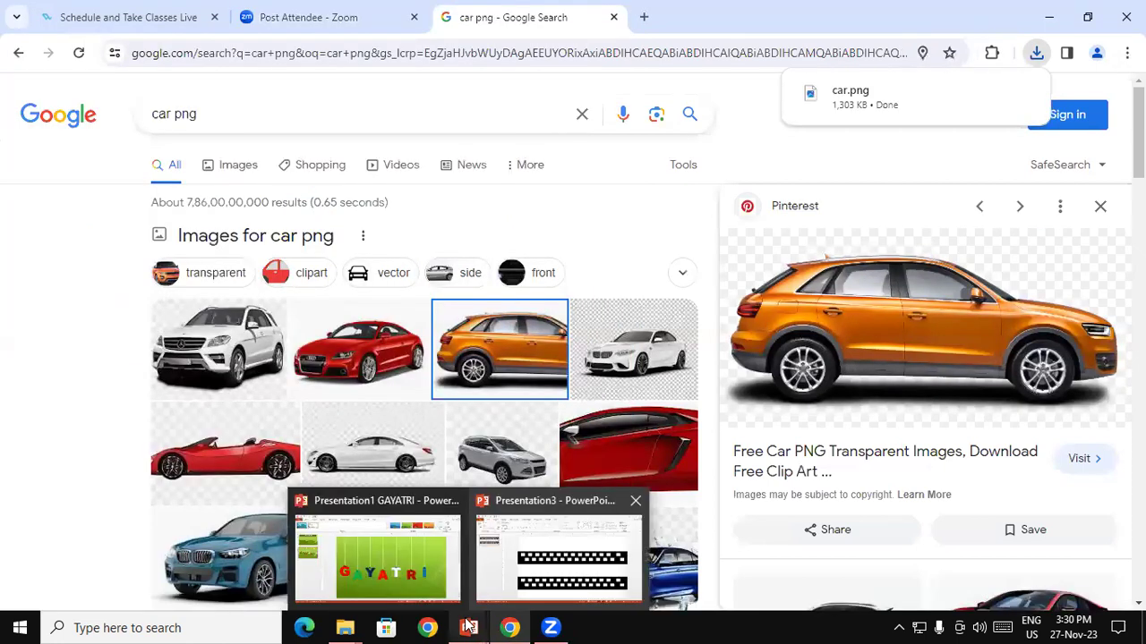
click(535, 542)
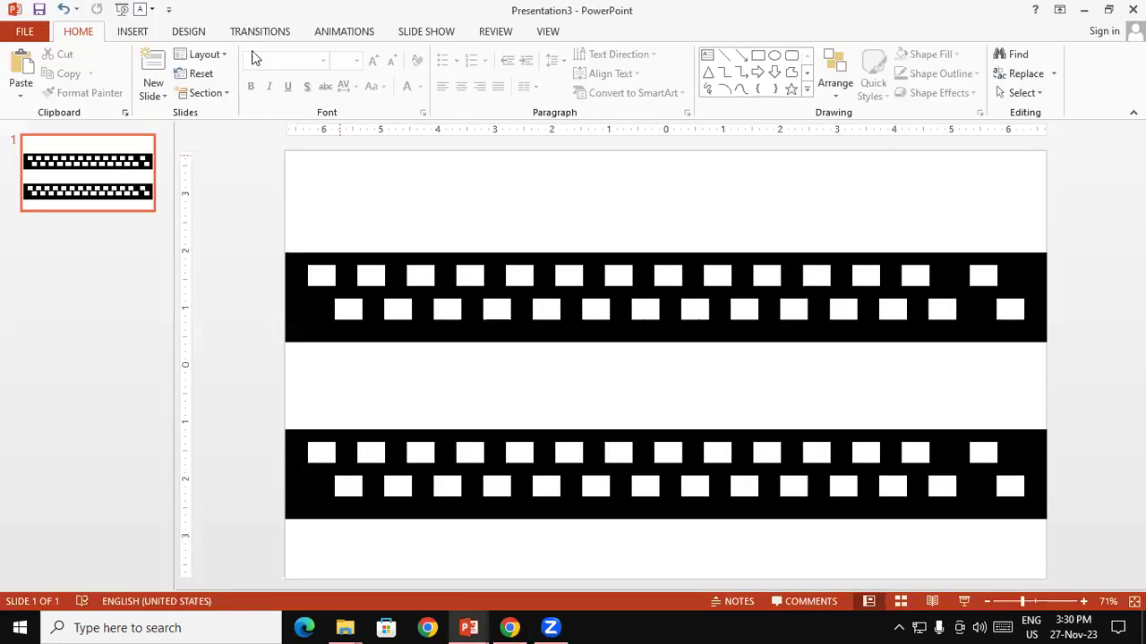
click(133, 31)
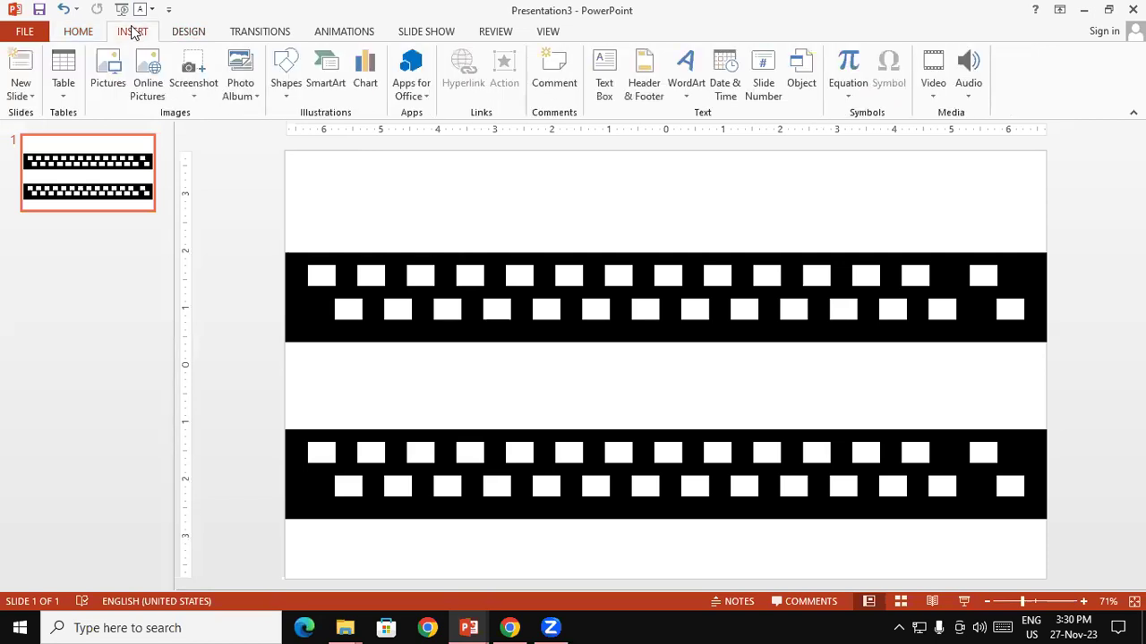
click(110, 83)
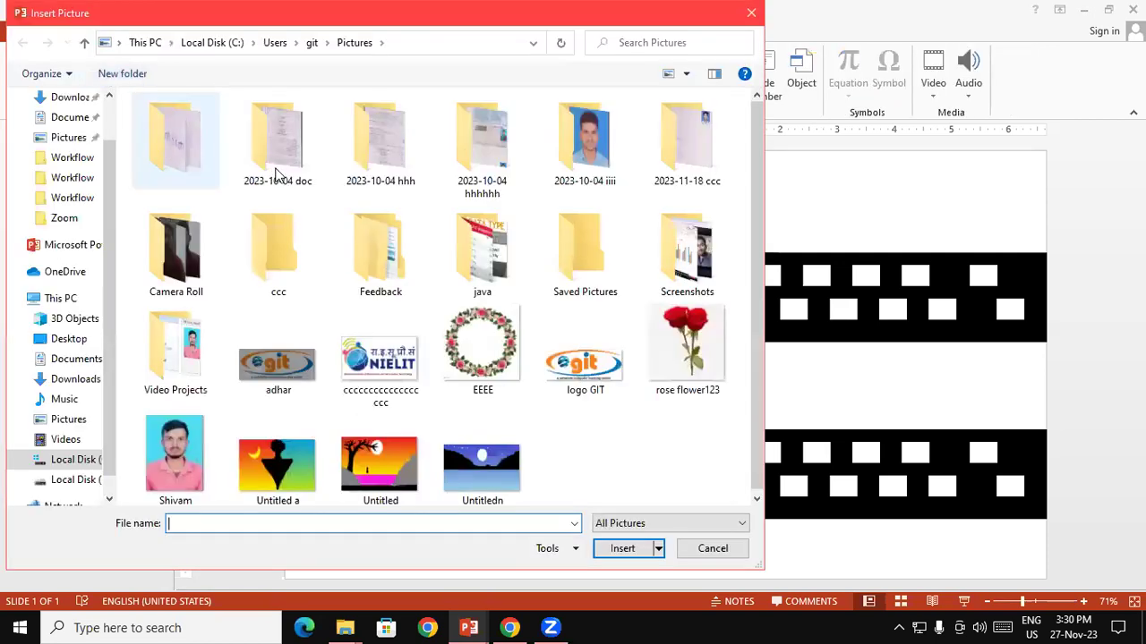
scroll(109, 186, up, 2)
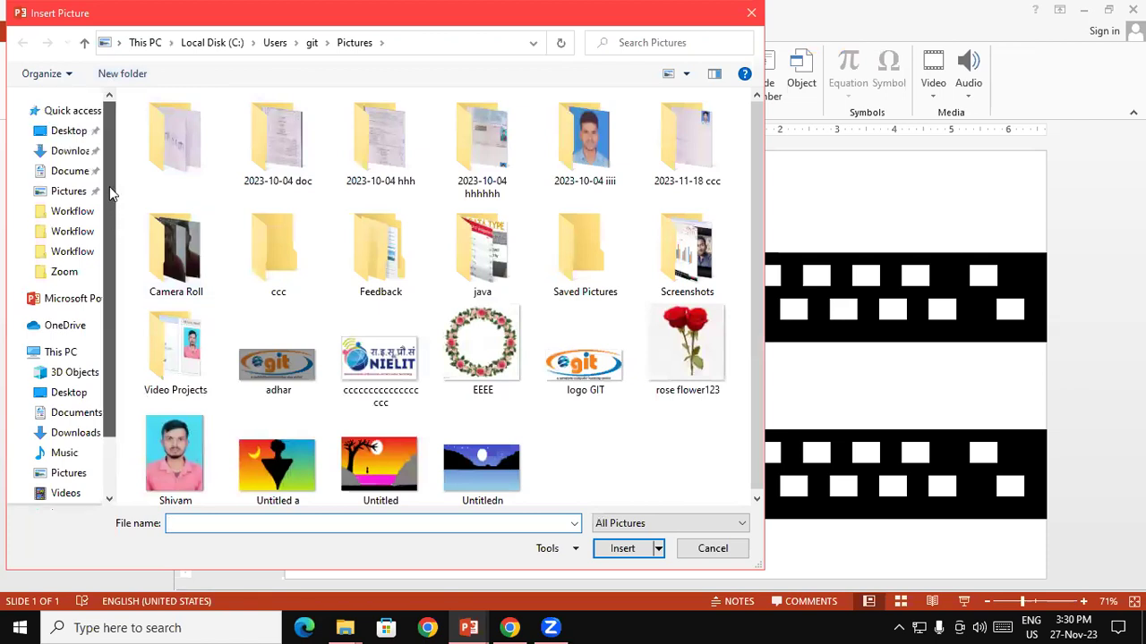
click(75, 132)
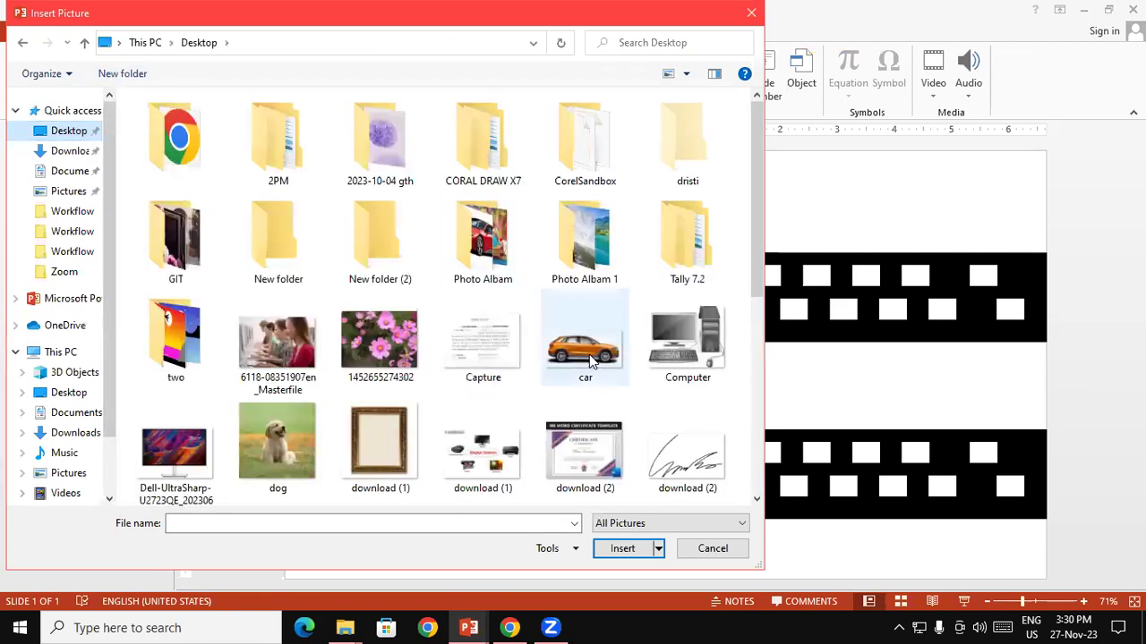
click(574, 349)
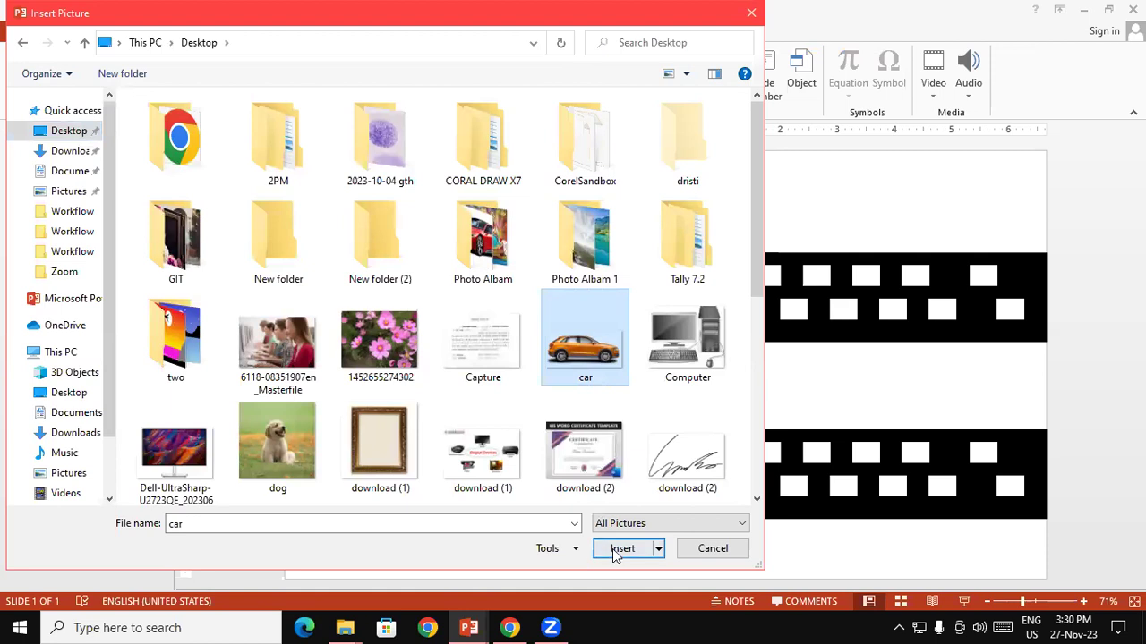
click(612, 548)
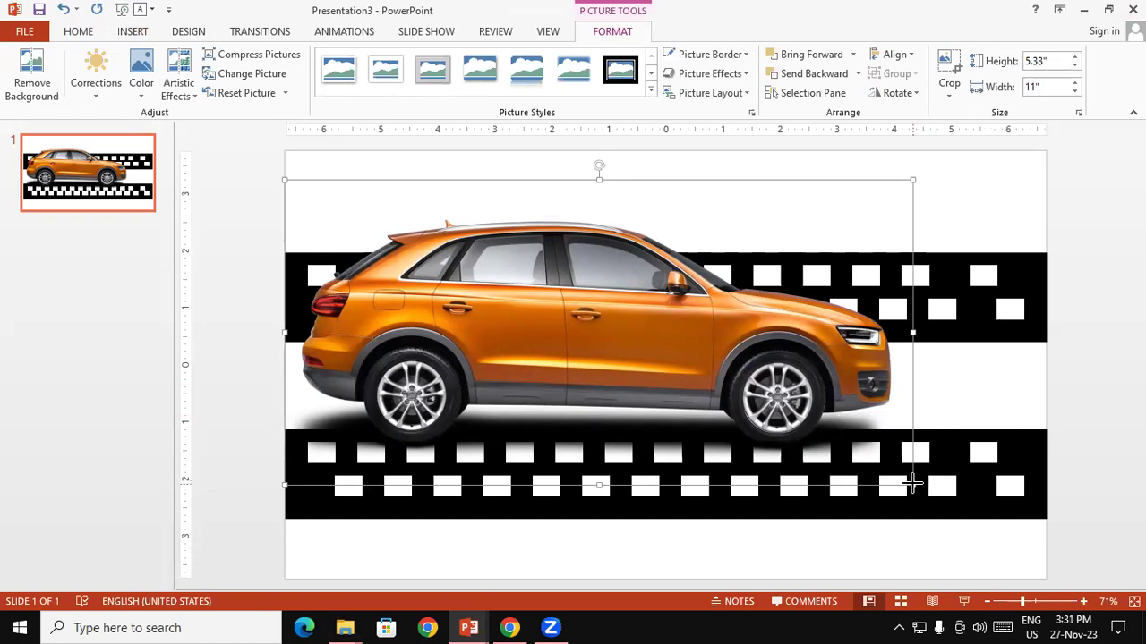
- Resize the car picture and place it at the left of the upper road
drag(912, 484, 397, 310)
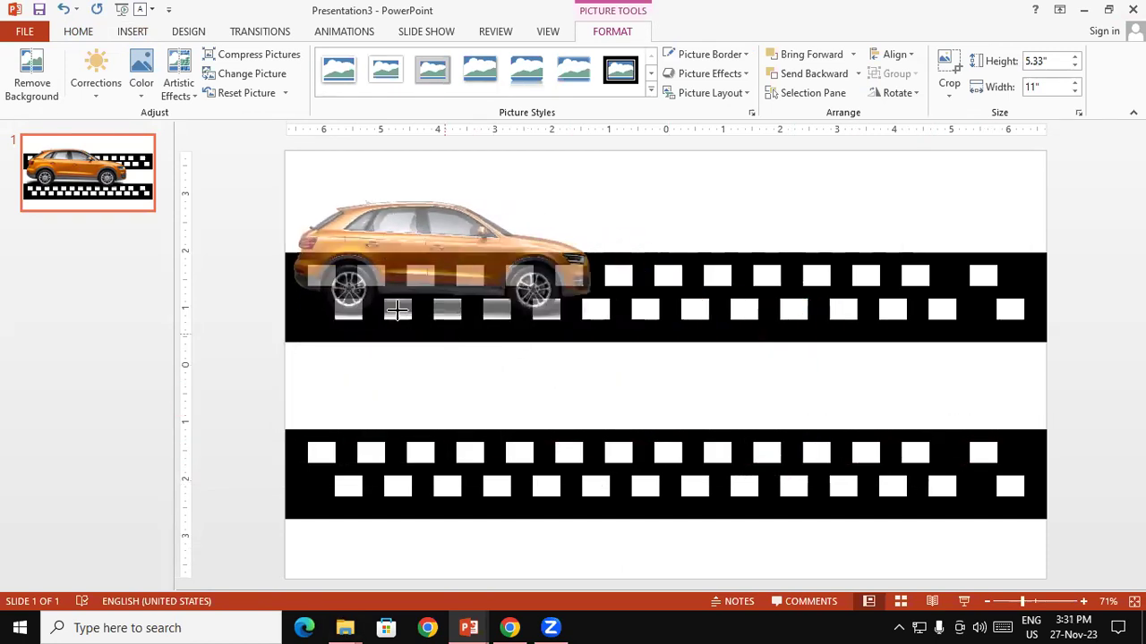
drag(396, 310, 301, 251)
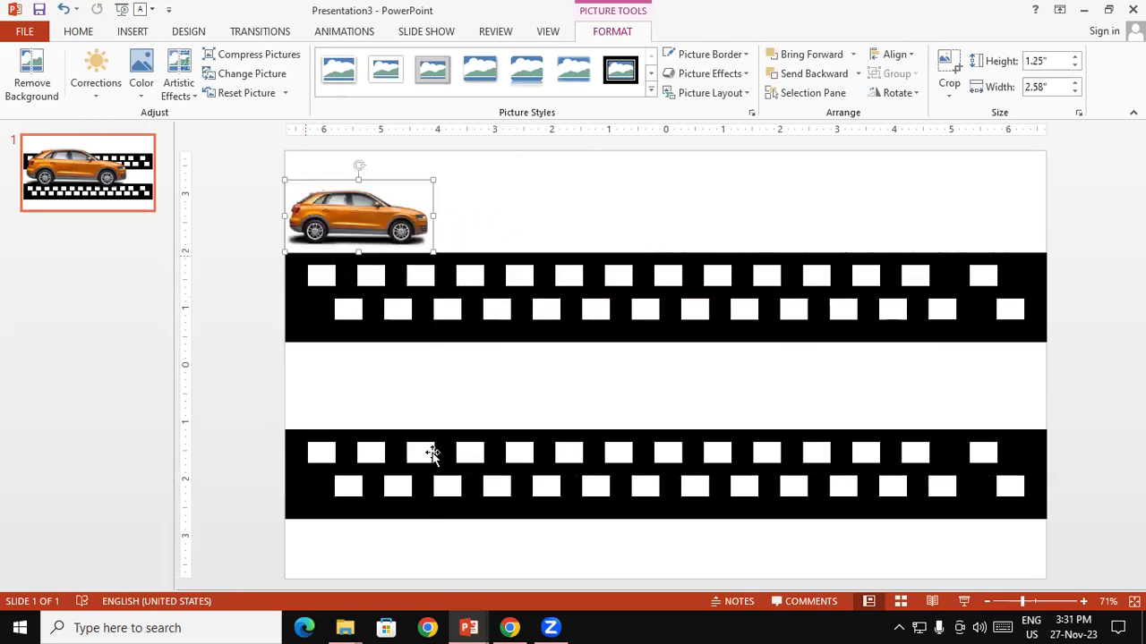
drag(377, 230, 379, 254)
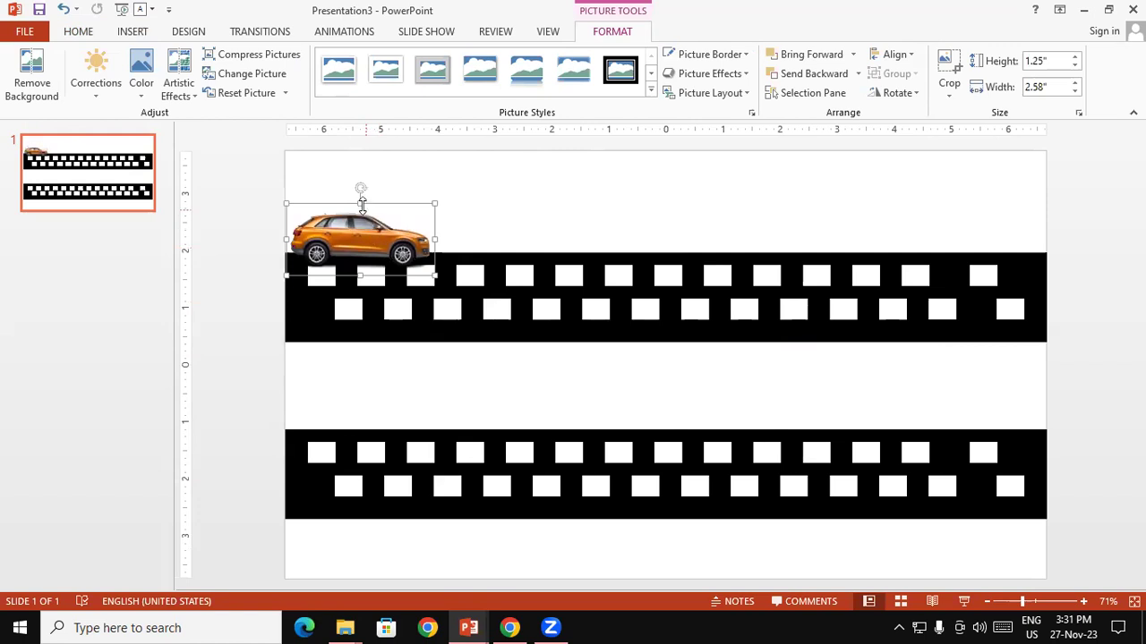
drag(361, 203, 361, 176)
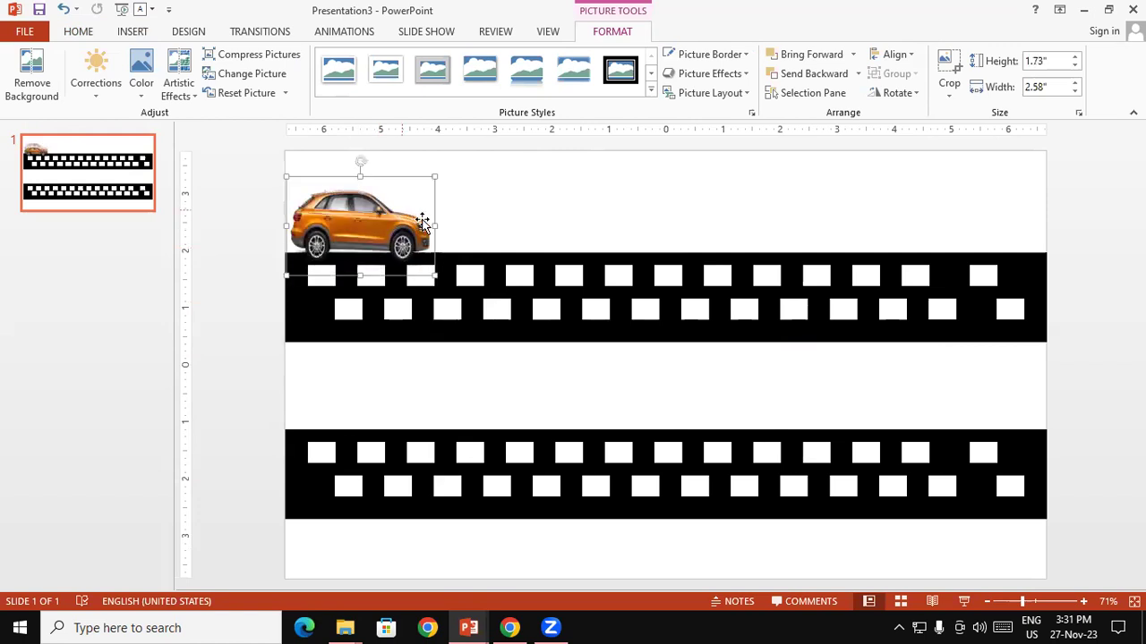
mouse_move(437, 227)
mouse_down()
mouse_move(461, 227)
mouse_move(404, 217)
mouse_move(413, 222)
mouse_up()
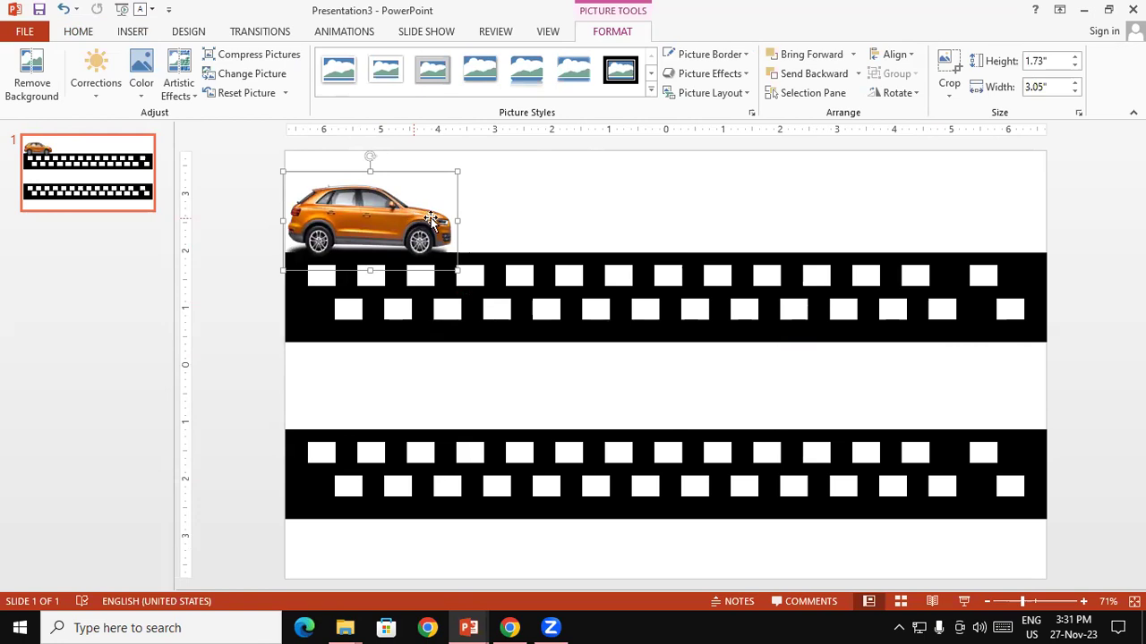
mouse_move(461, 221)
mouse_down()
mouse_move(378, 173)
mouse_move(378, 144)
mouse_up()
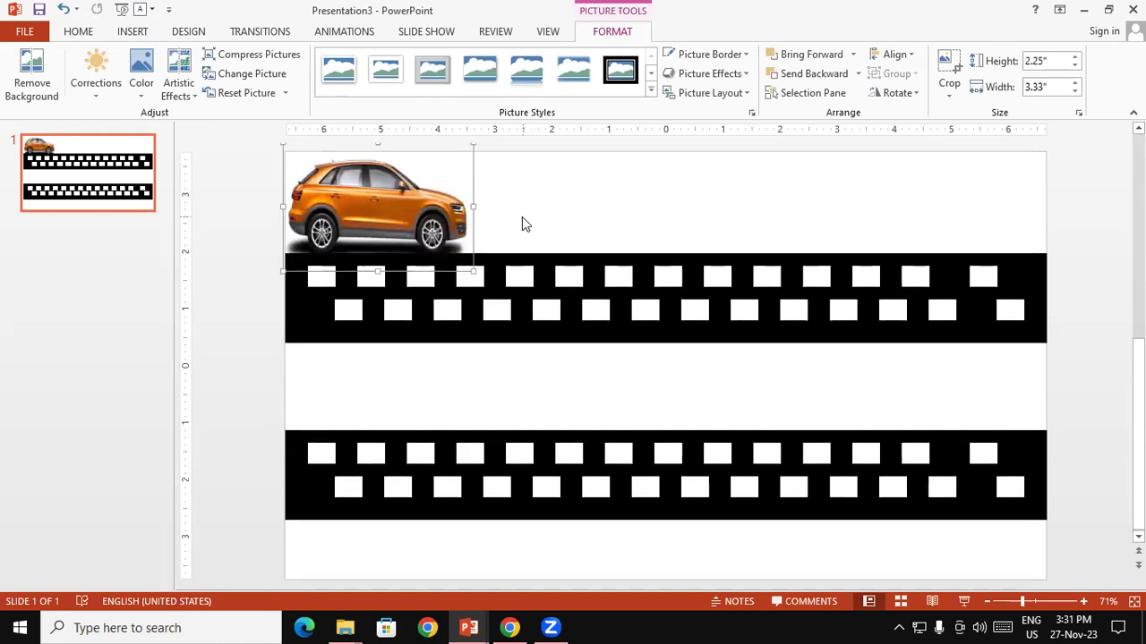
- Copy the car above the lower road and fine-tune both cars' heights and positions
drag(447, 221, 435, 387)
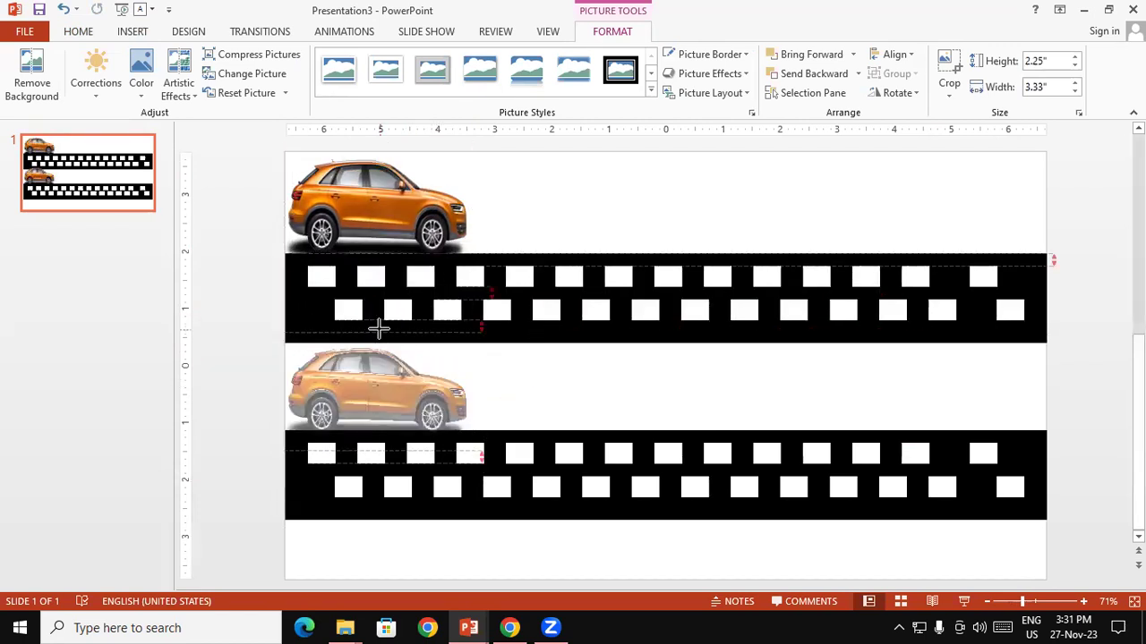
drag(378, 328, 379, 331)
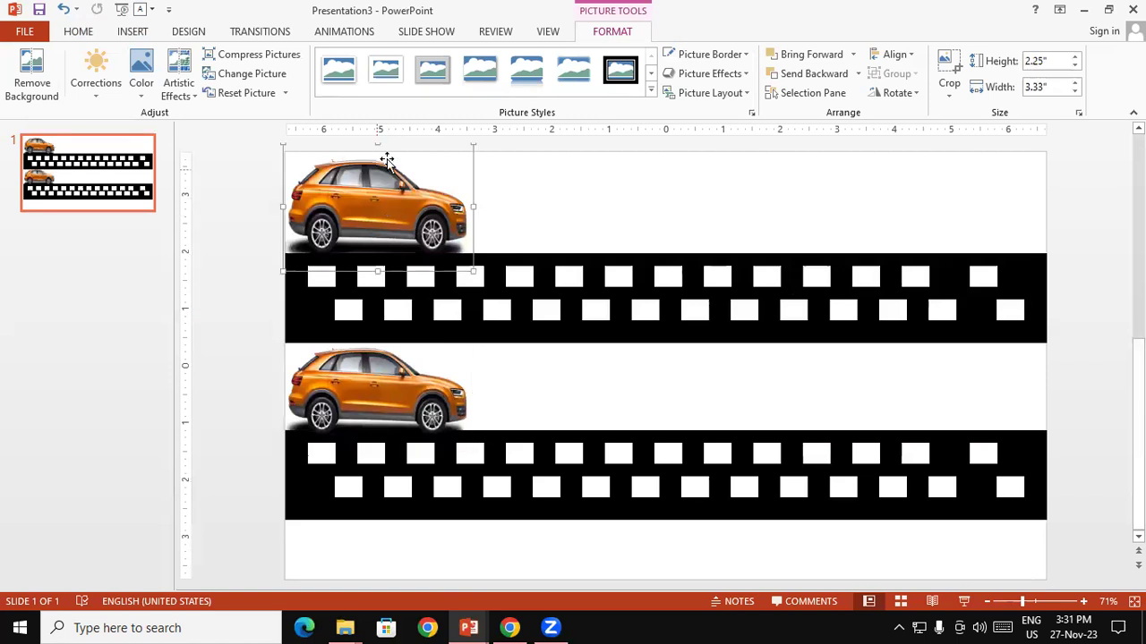
key(Down)
key(Down)
key(Down)
mouse_move(378, 173)
mouse_down()
mouse_move(378, 186)
mouse_move(365, 180)
mouse_up()
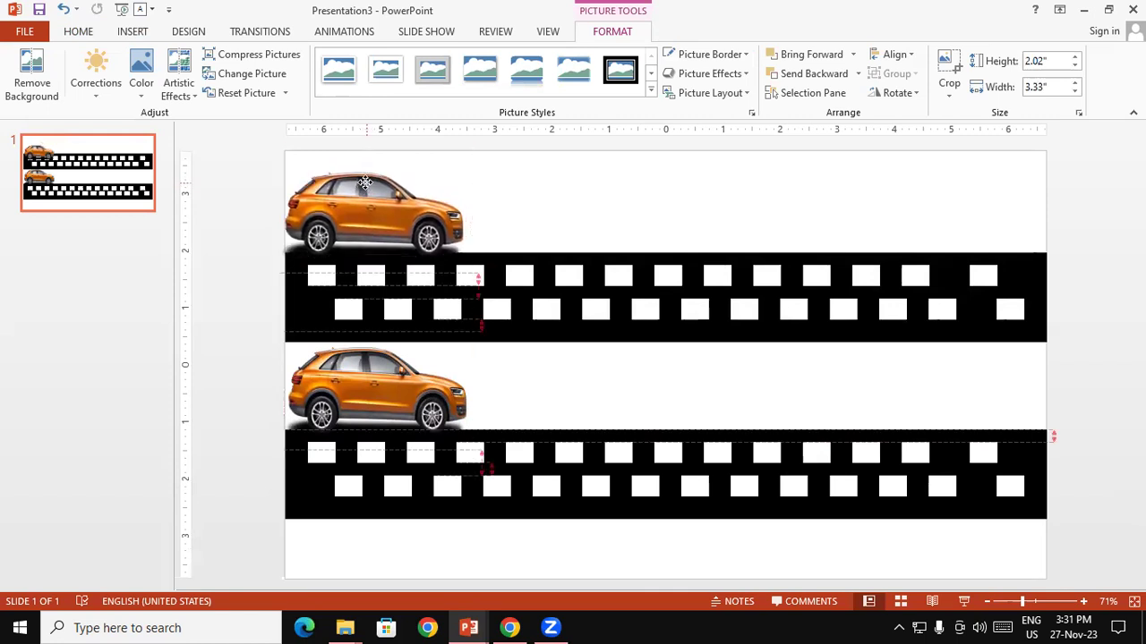
click(589, 386)
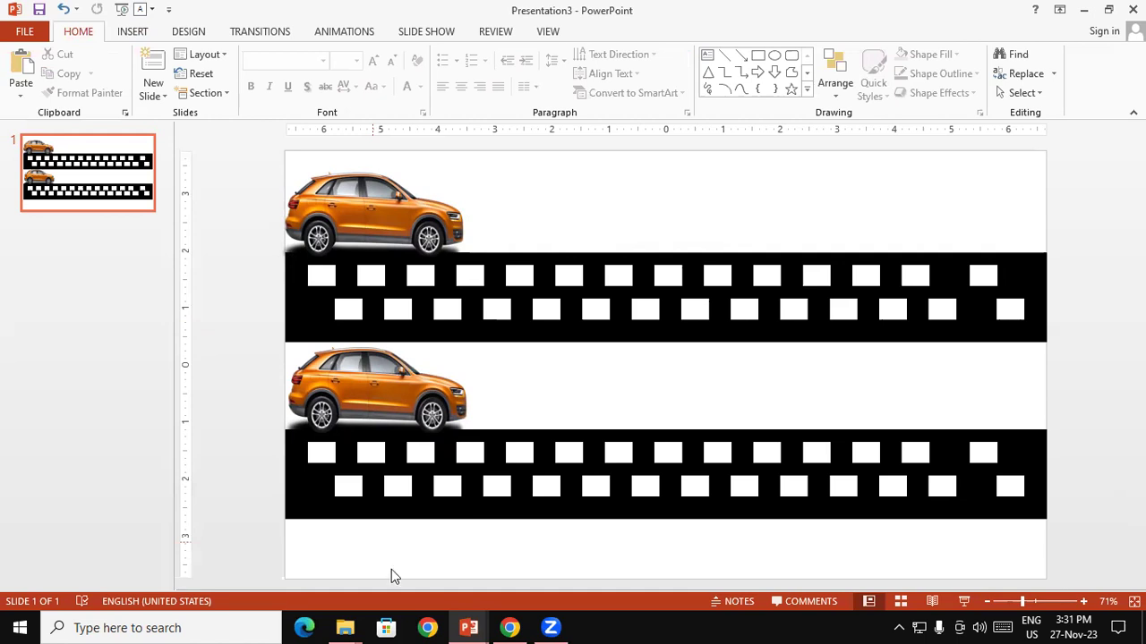
- Change the Google image search from car to 'grass png'
click(509, 628)
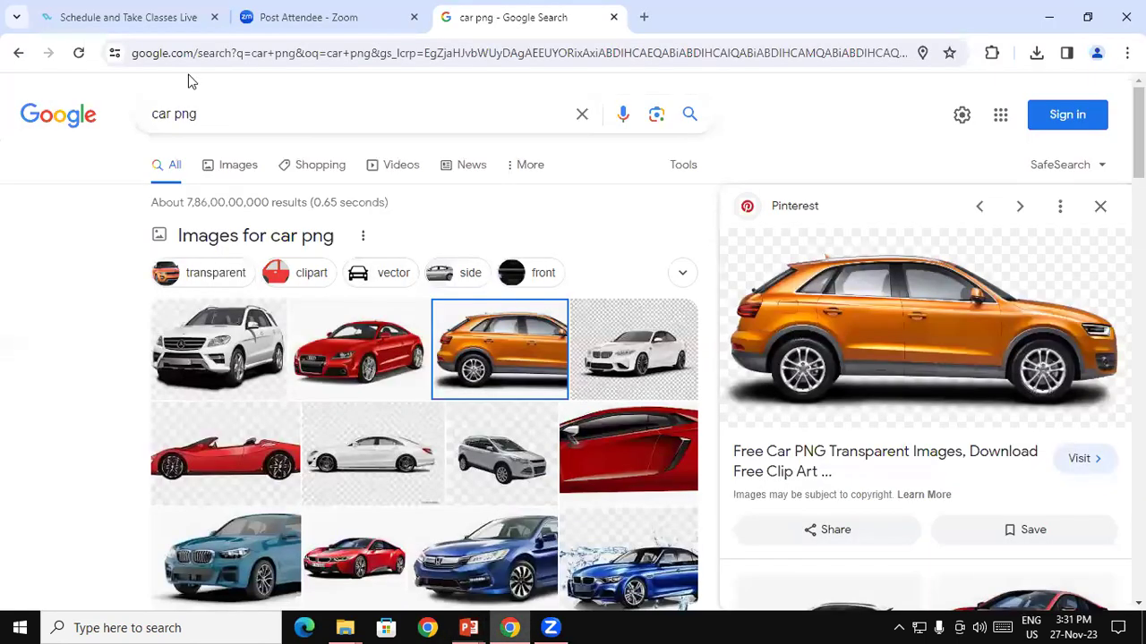
click(173, 114)
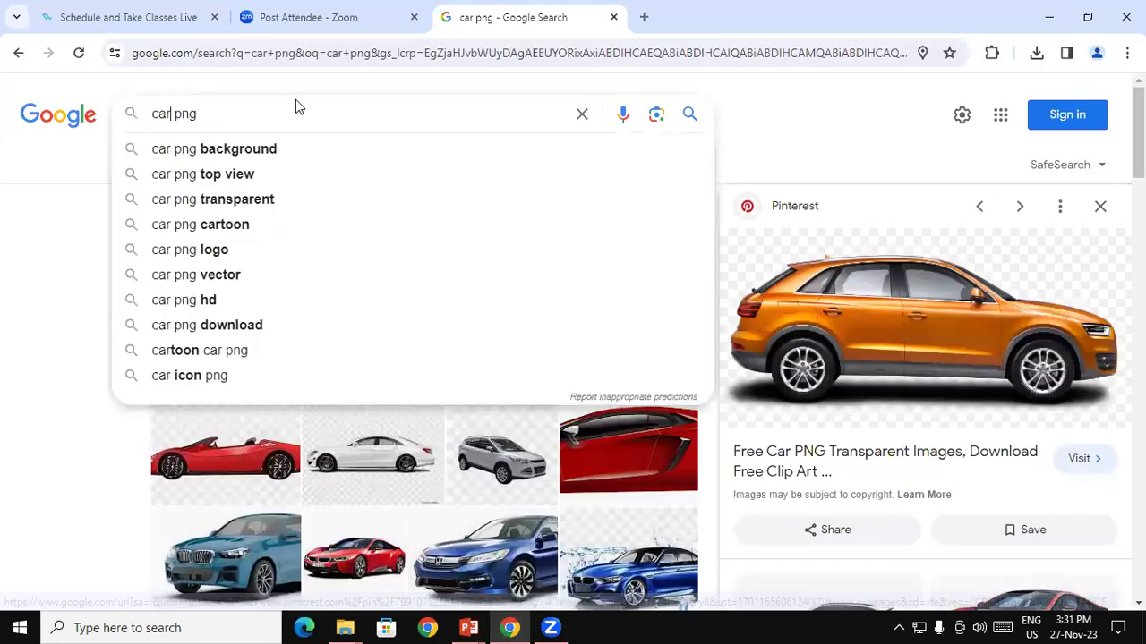
key(BackSpace)
key(BackSpace)
key(BackSpace)
text(gr)
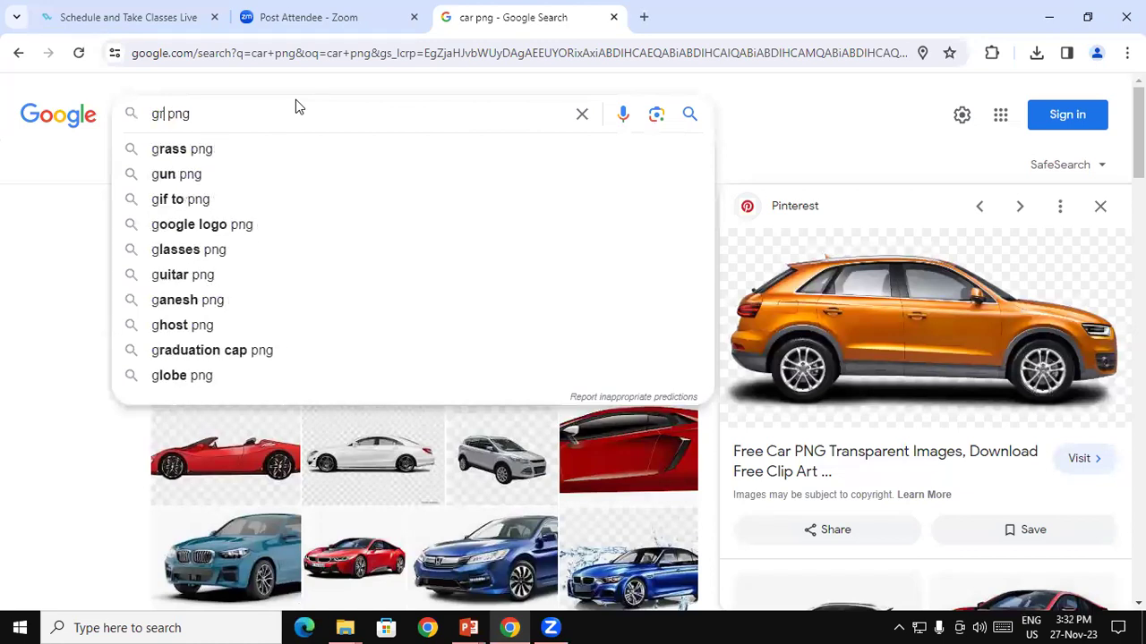
key(Down)
key(Return)
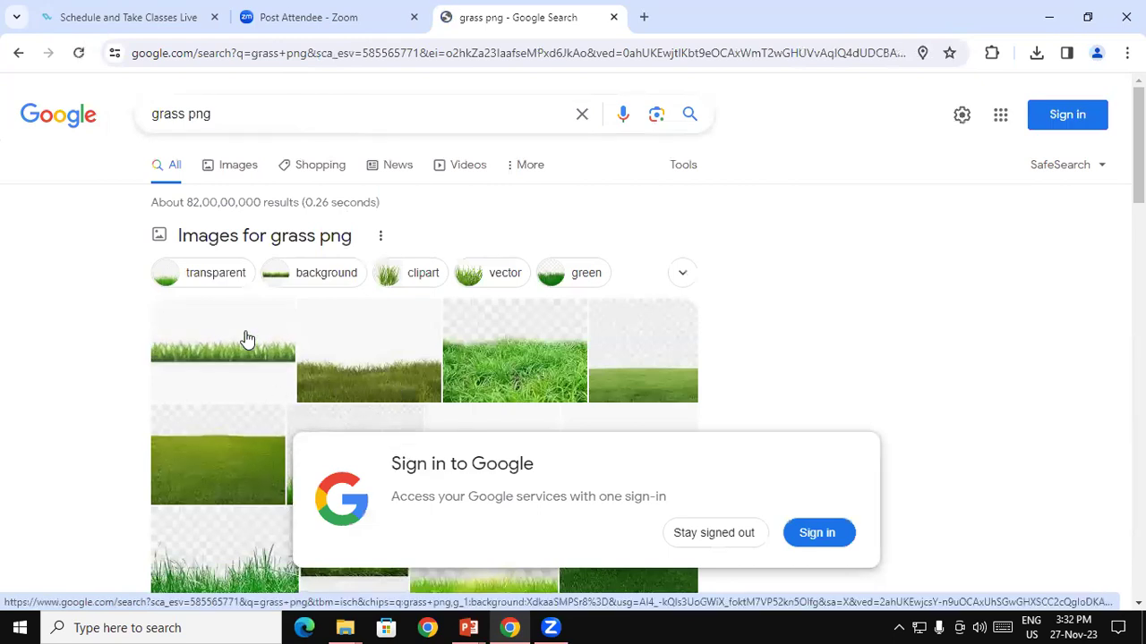
- Save the first grass image result to the Desktop as grass.jpg
click(247, 339)
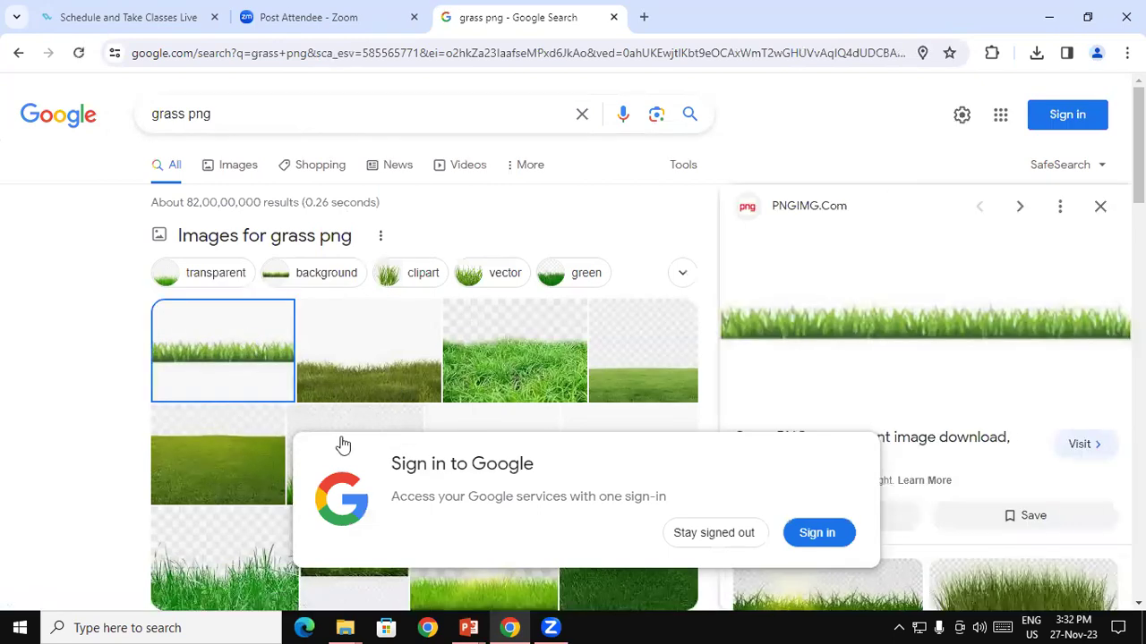
right_click(844, 290)
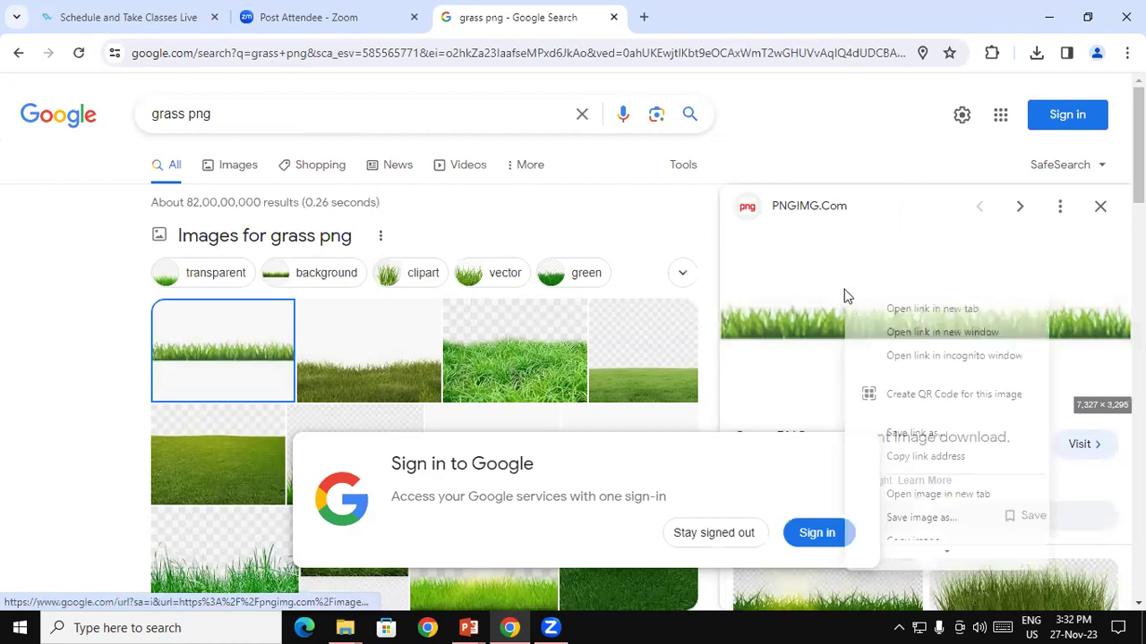
click(904, 517)
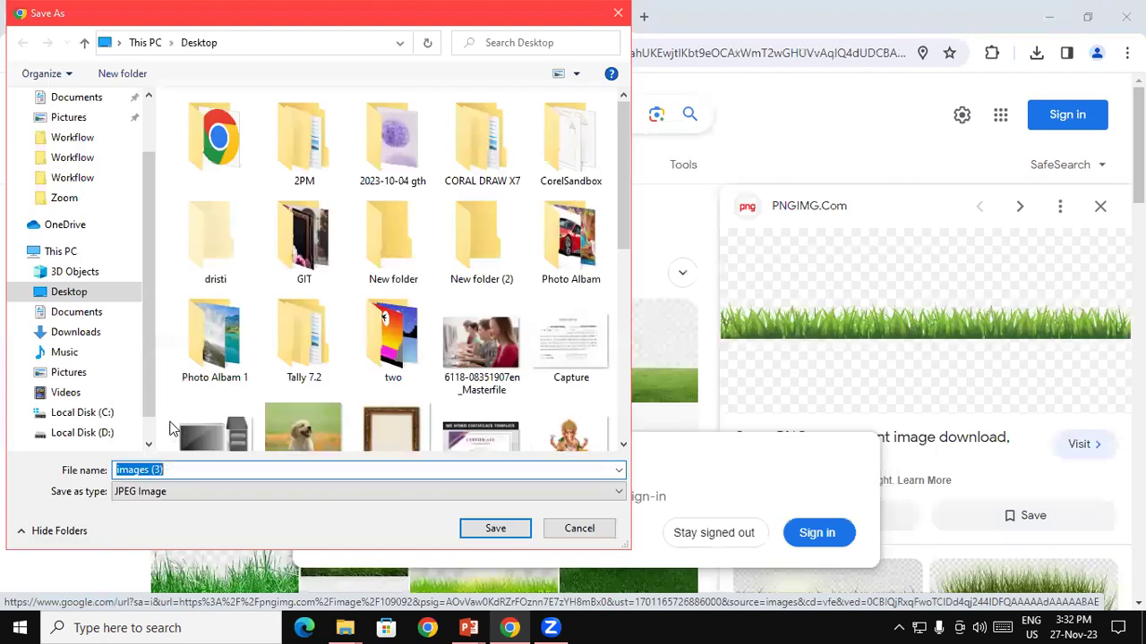
scroll(136, 207, up, 3)
click(85, 131)
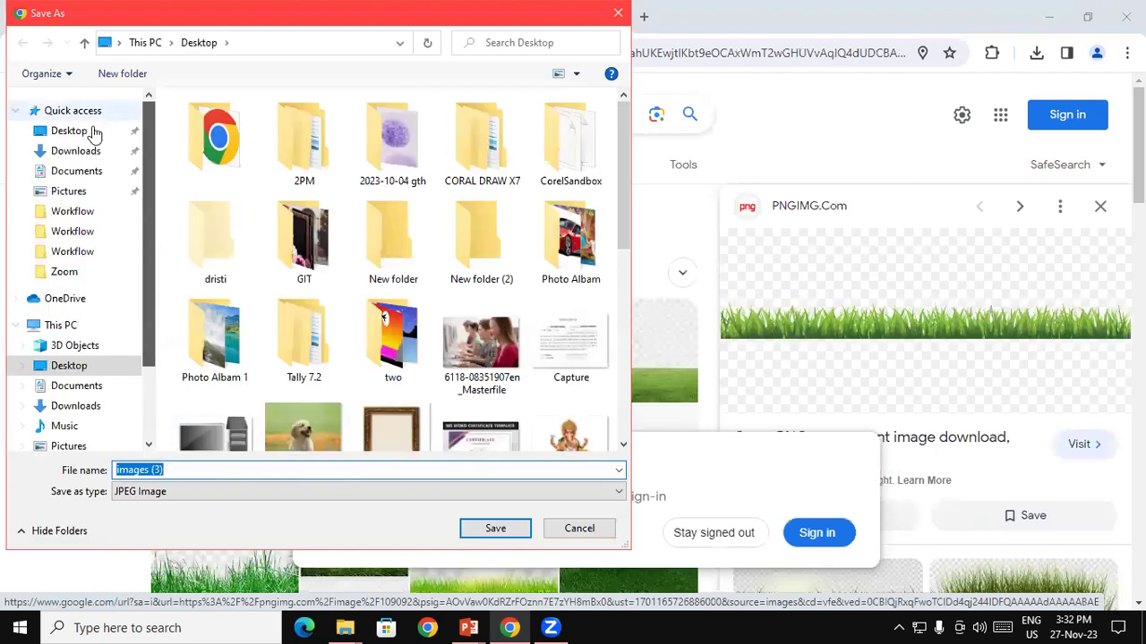
click(221, 471)
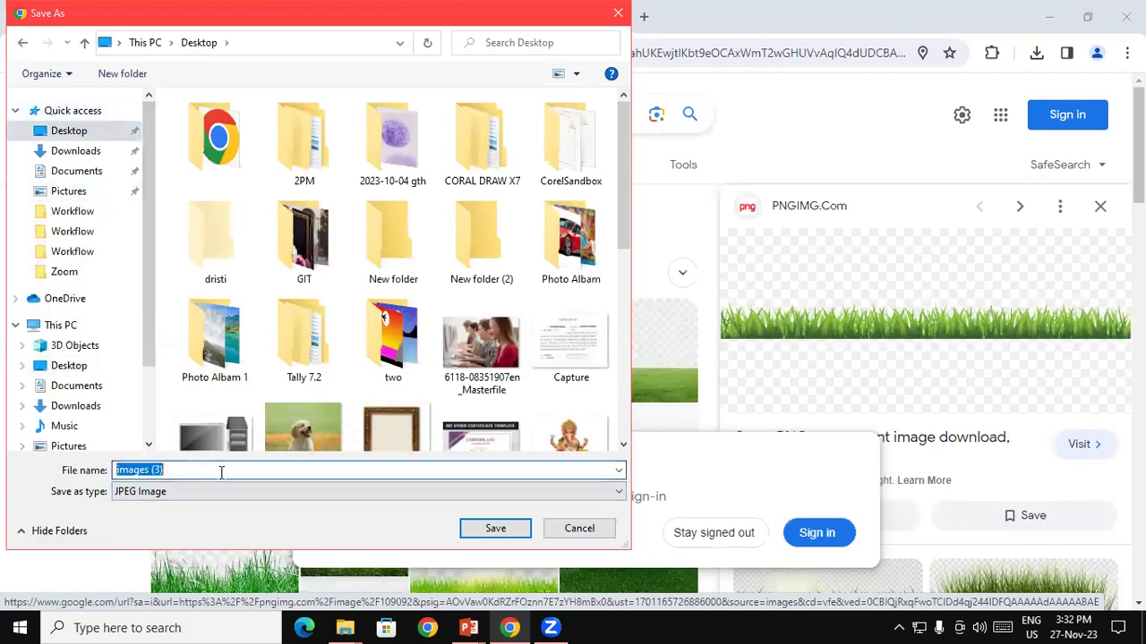
text(grass)
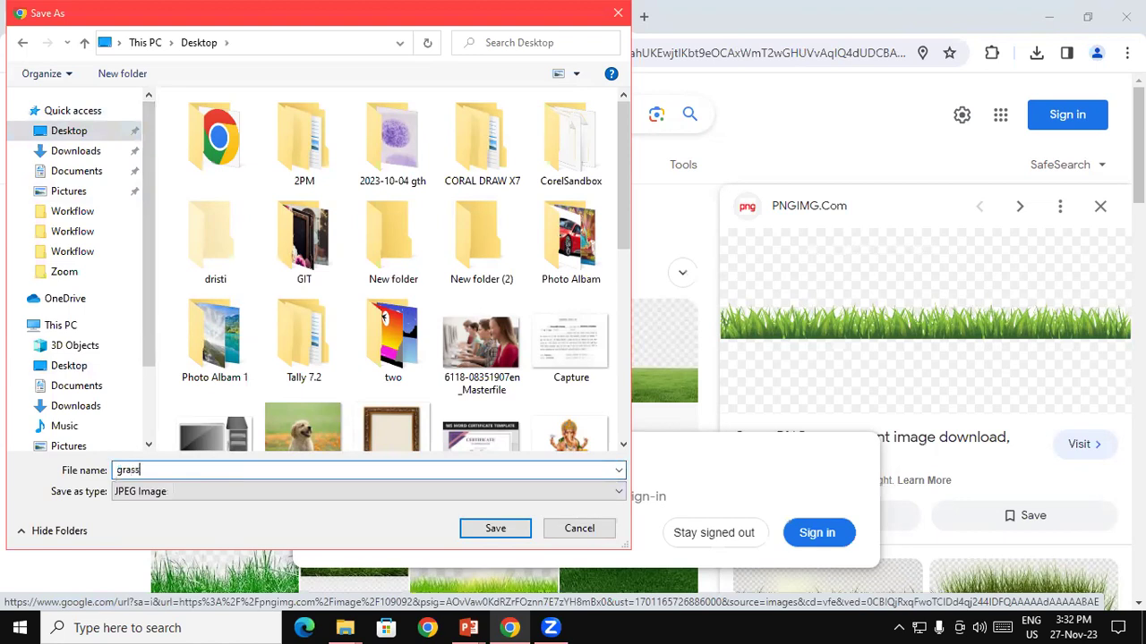
click(495, 527)
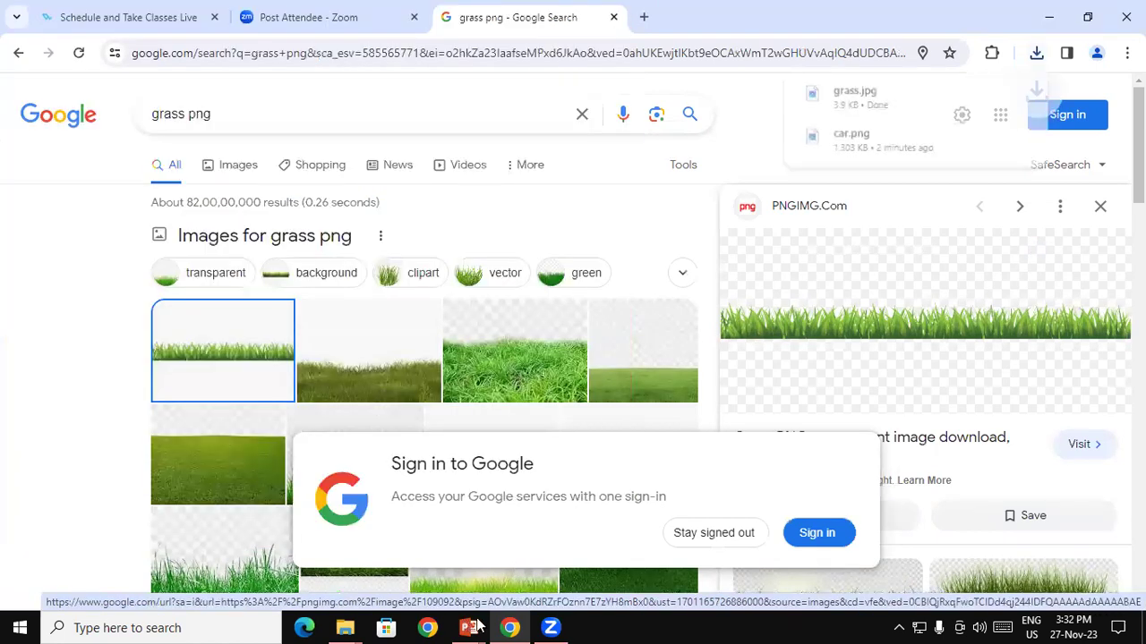
- Insert the grass picture from the Desktop into the PowerPoint slide
mouse_move(467, 626)
click(577, 537)
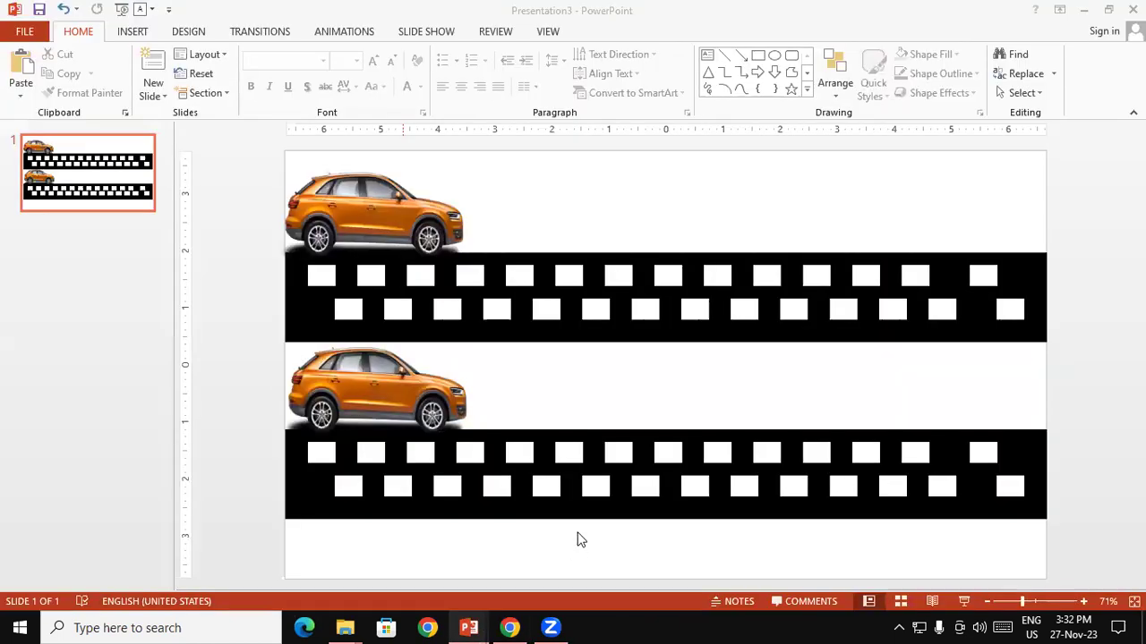
click(133, 34)
click(106, 83)
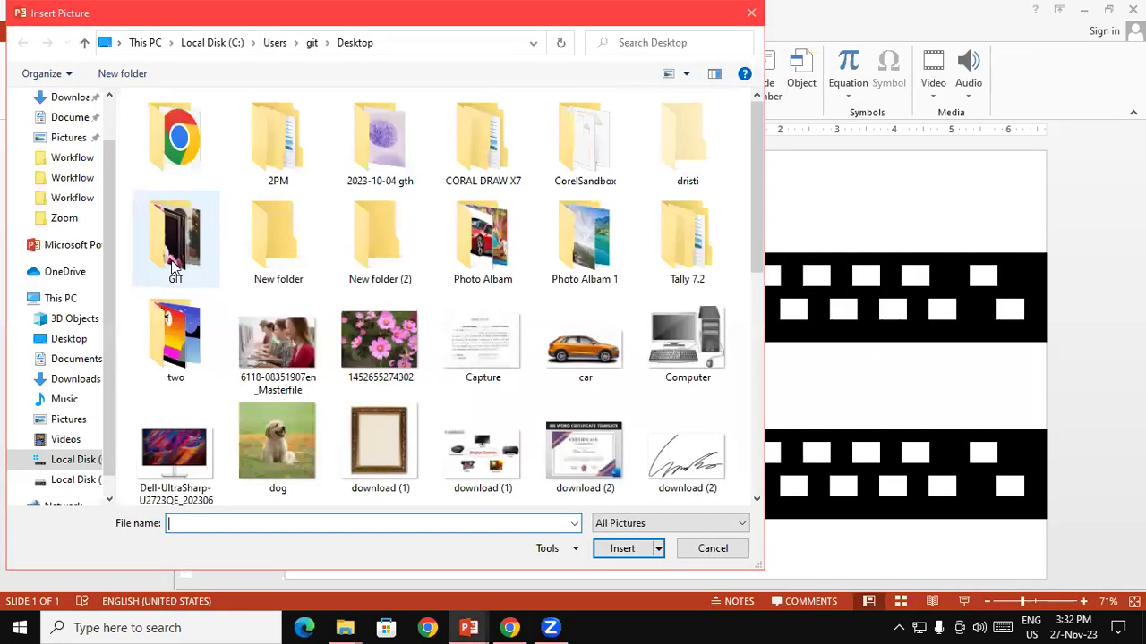
click(62, 130)
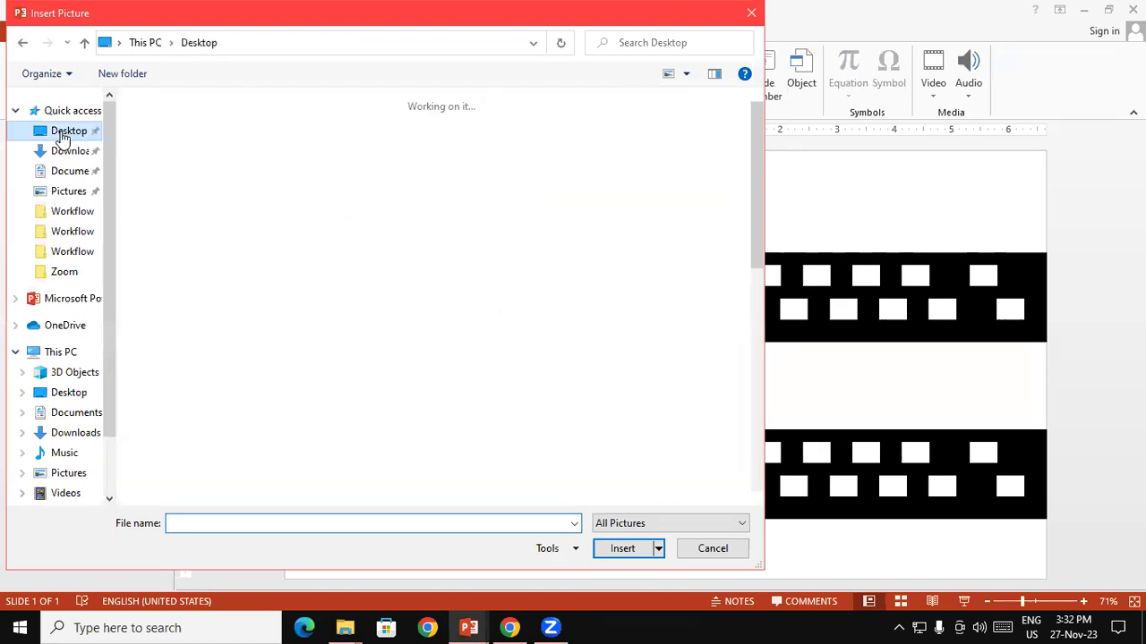
drag(754, 179, 821, 468)
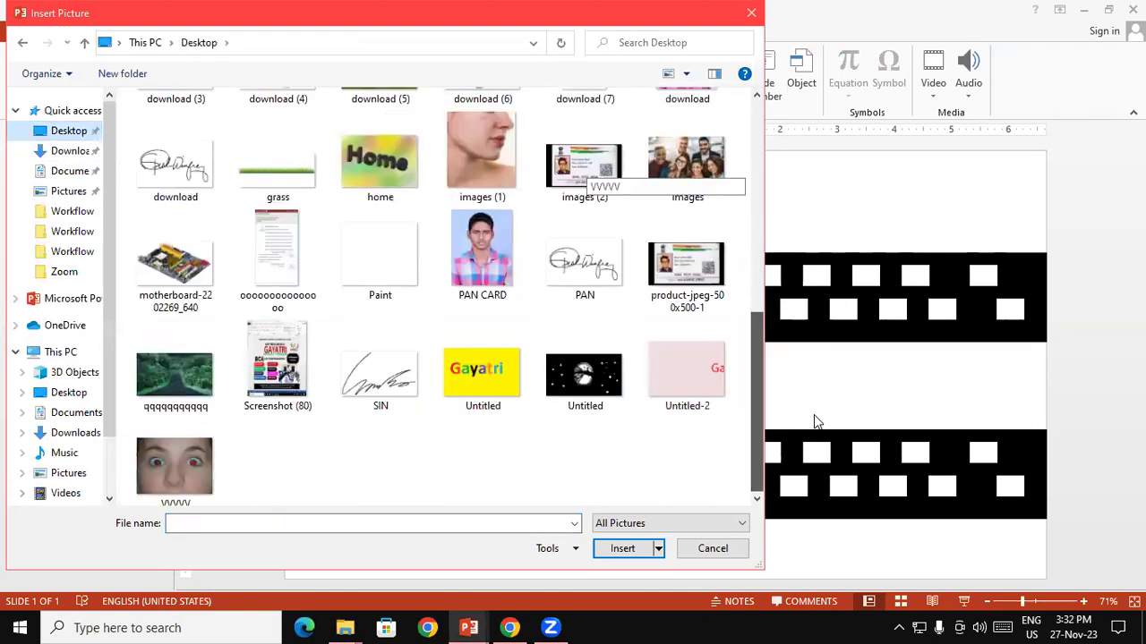
scroll(439, 295, up, 3)
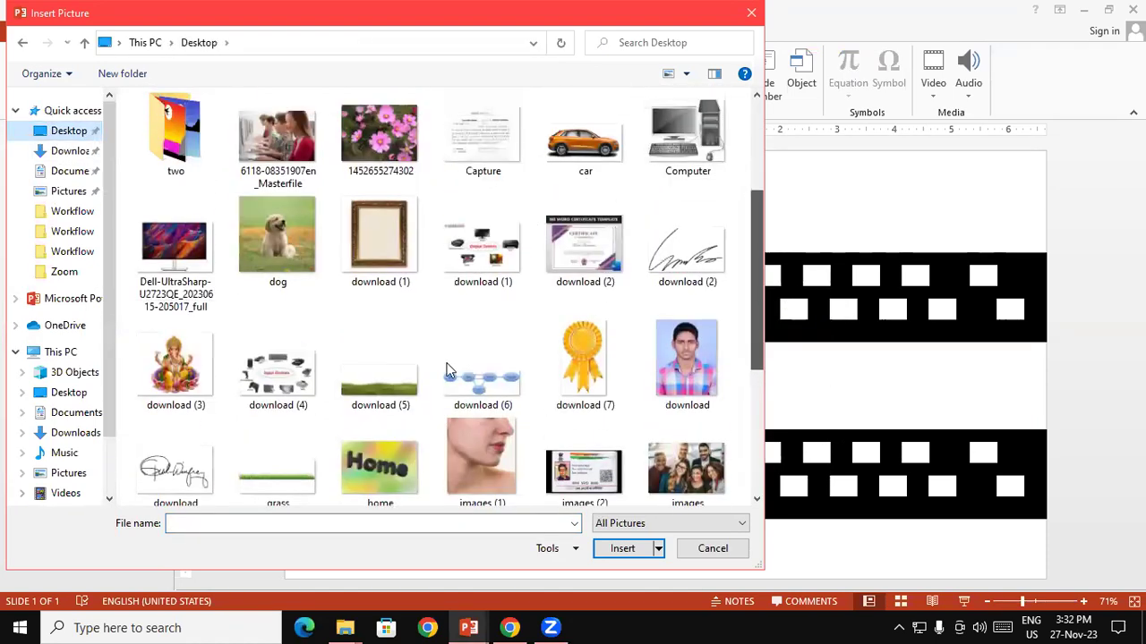
click(379, 367)
click(619, 548)
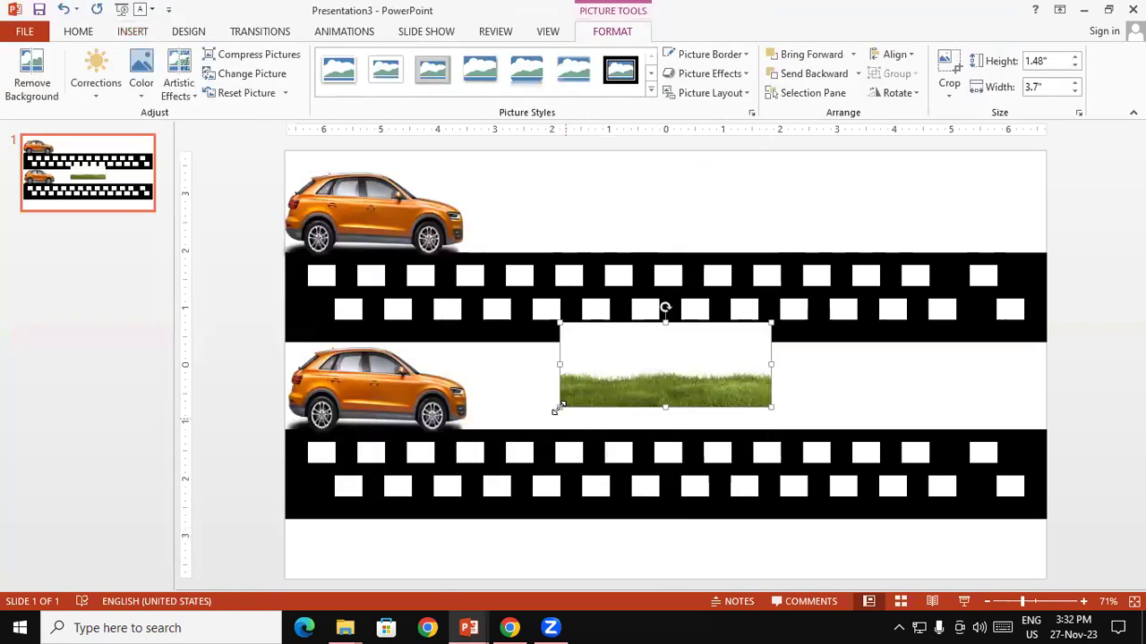
- Resize the grass into a thin strip spanning the slide's full bottom edge
drag(555, 410, 313, 506)
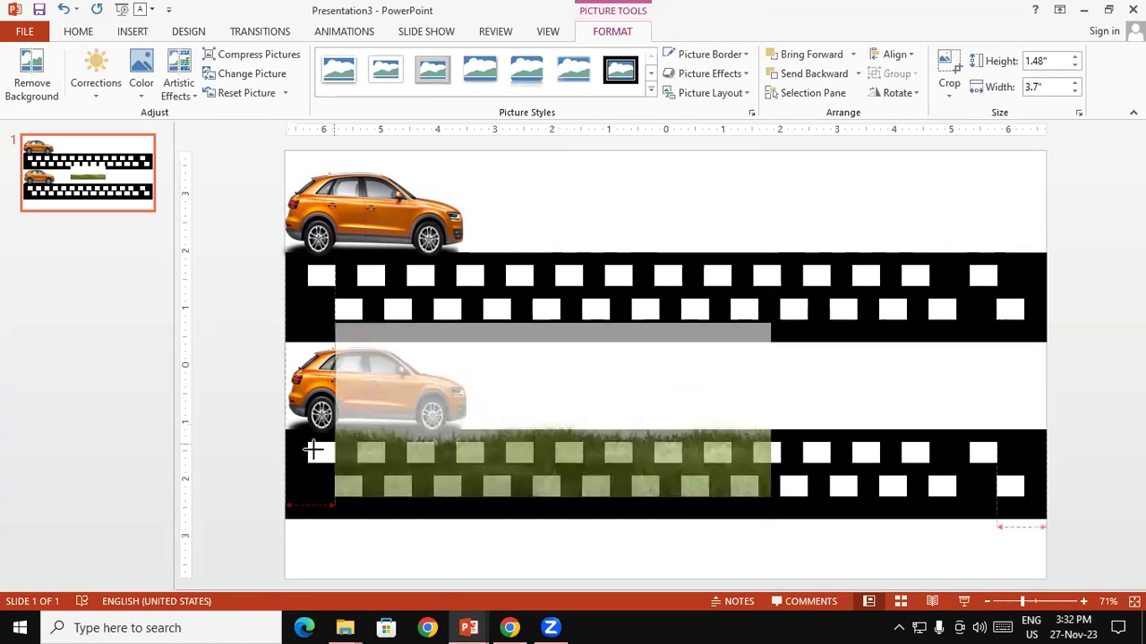
mouse_move(542, 323)
mouse_down()
mouse_move(546, 430)
mouse_move(515, 526)
mouse_up()
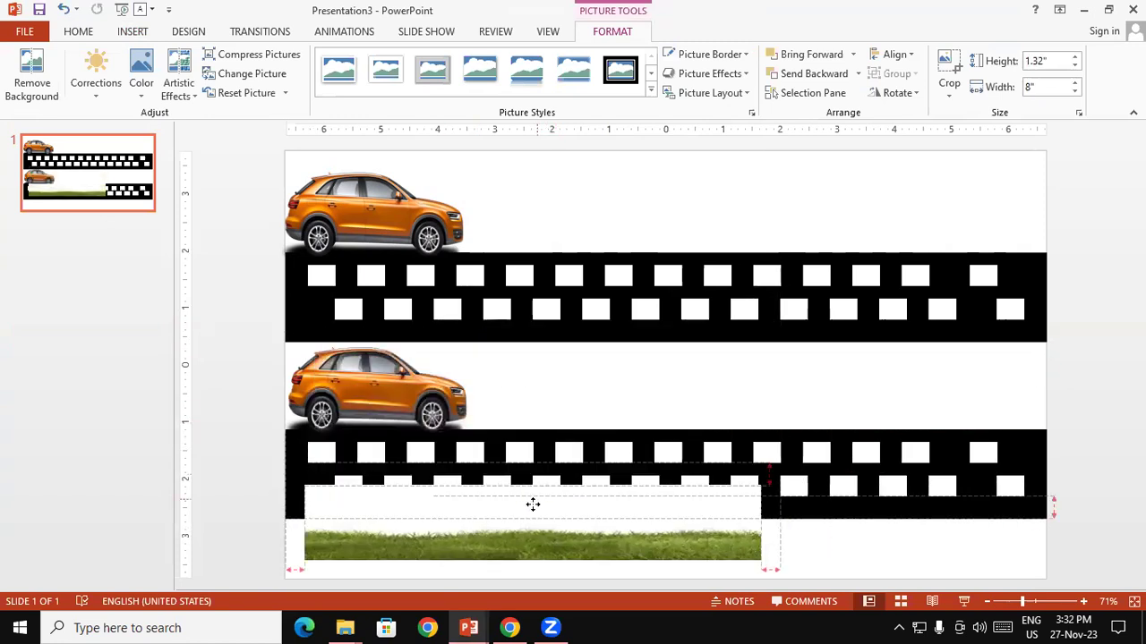
mouse_move(514, 525)
mouse_down()
mouse_move(514, 513)
mouse_move(513, 525)
mouse_up()
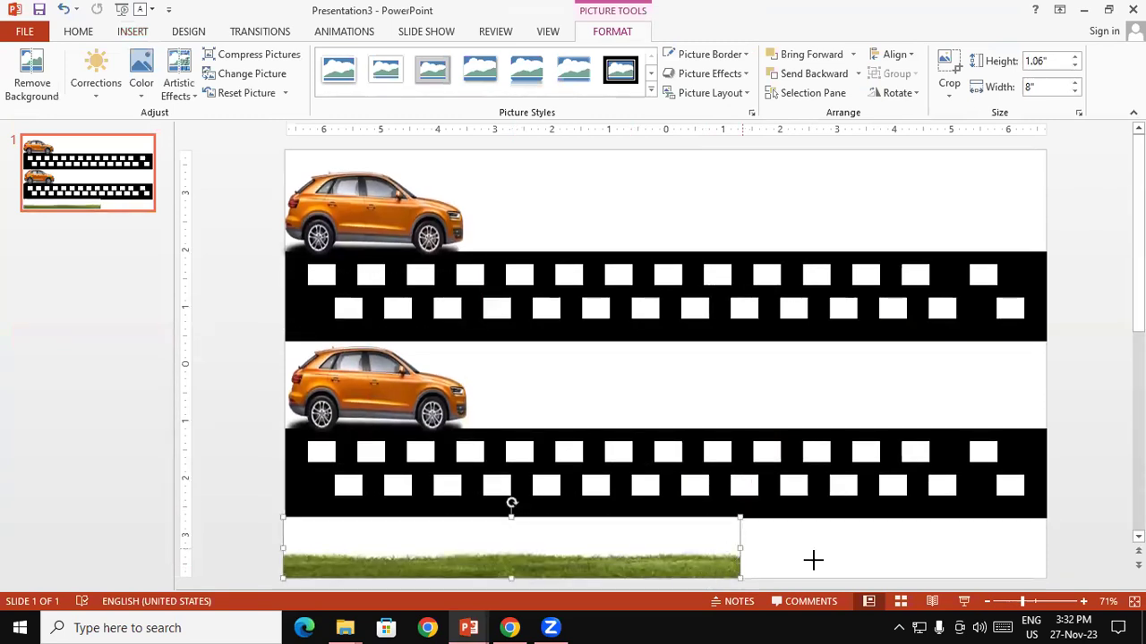
drag(813, 560, 1045, 559)
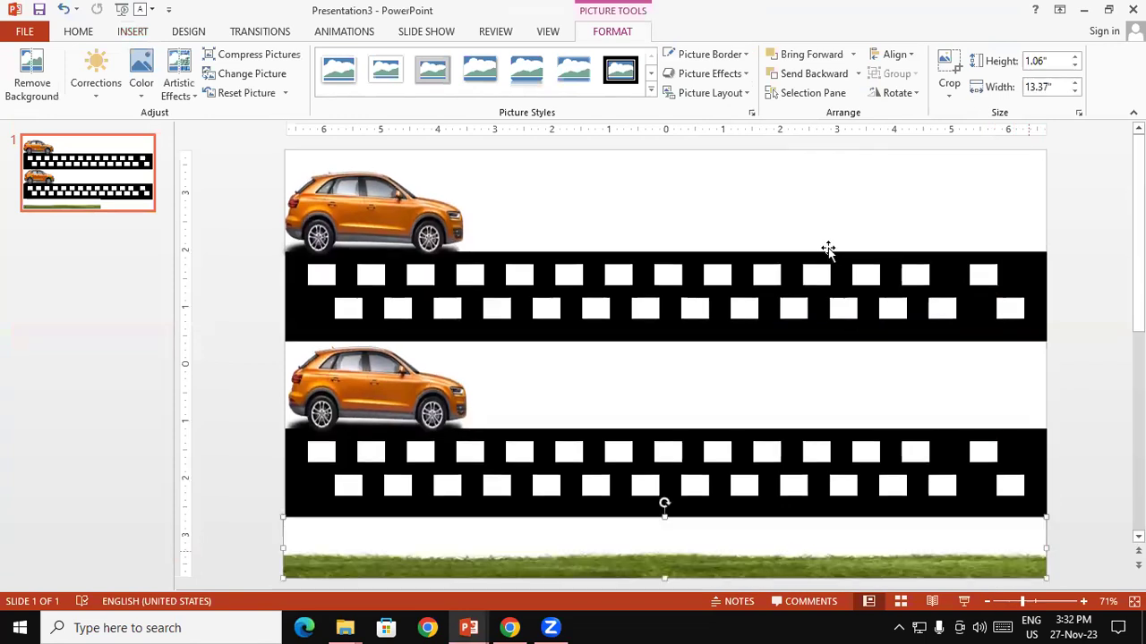
click(801, 169)
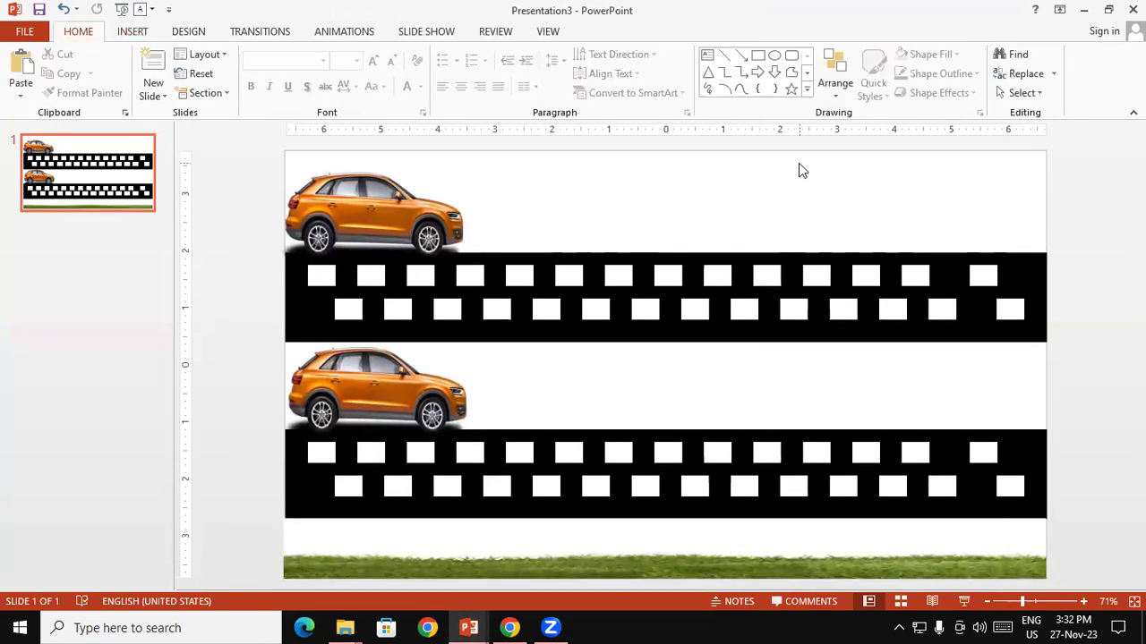
- Apply the Bounce entrance effect to the top orange car from the Animations gallery
click(385, 200)
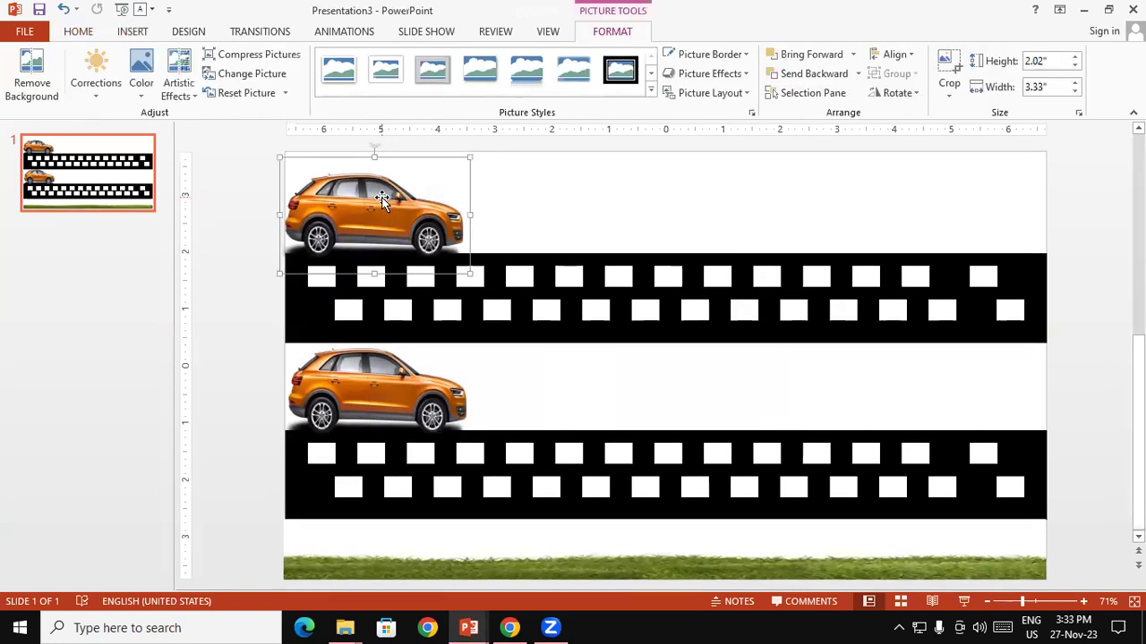
click(627, 215)
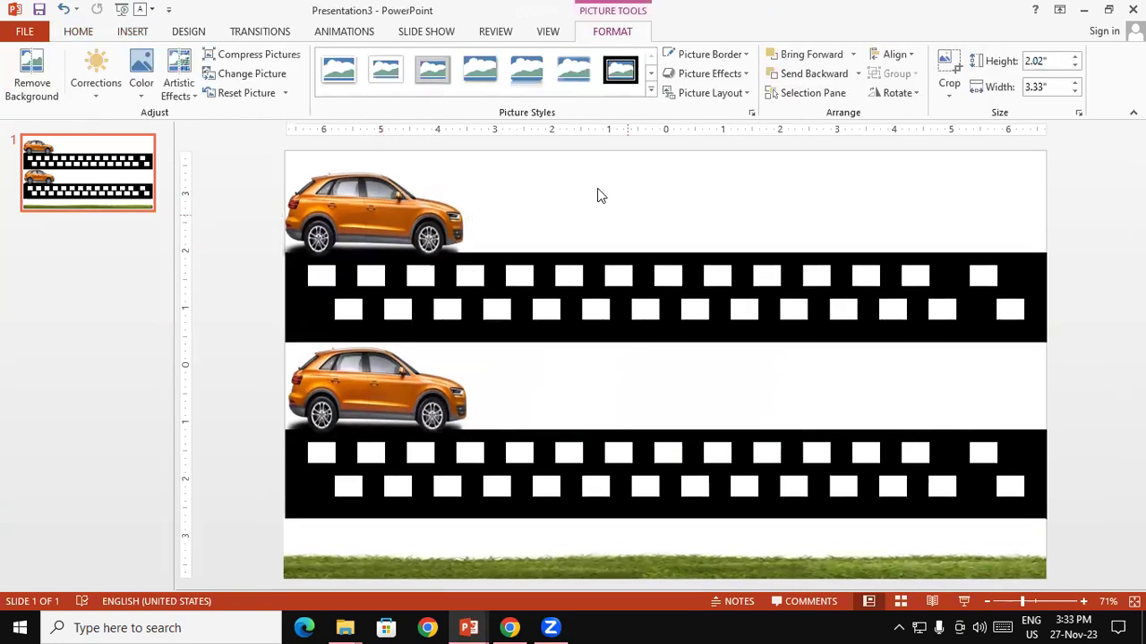
click(357, 32)
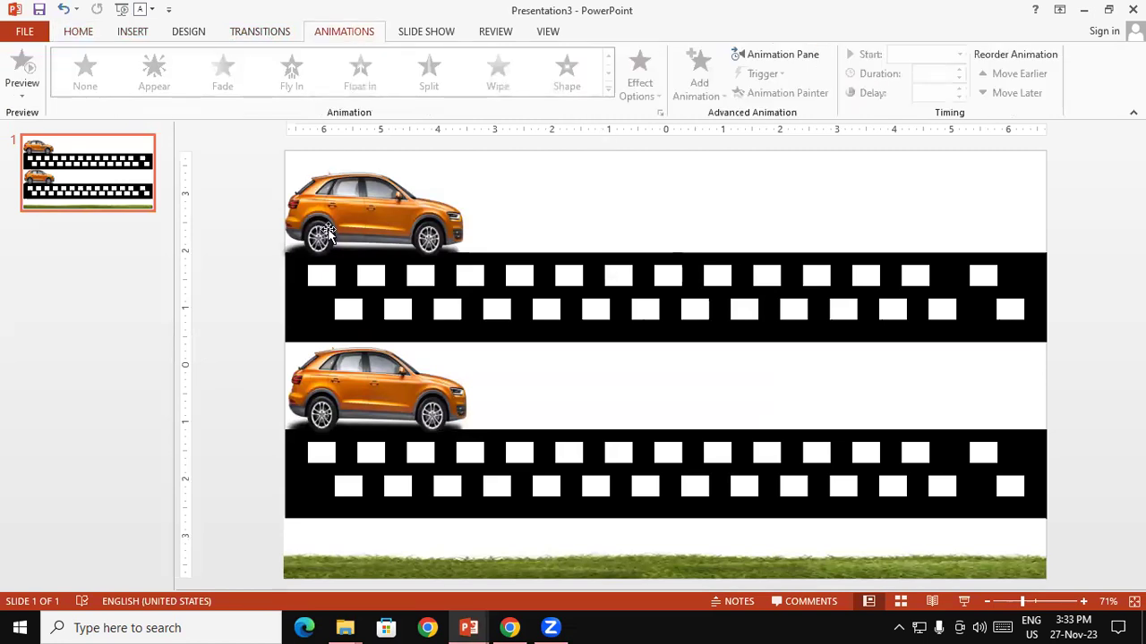
click(371, 200)
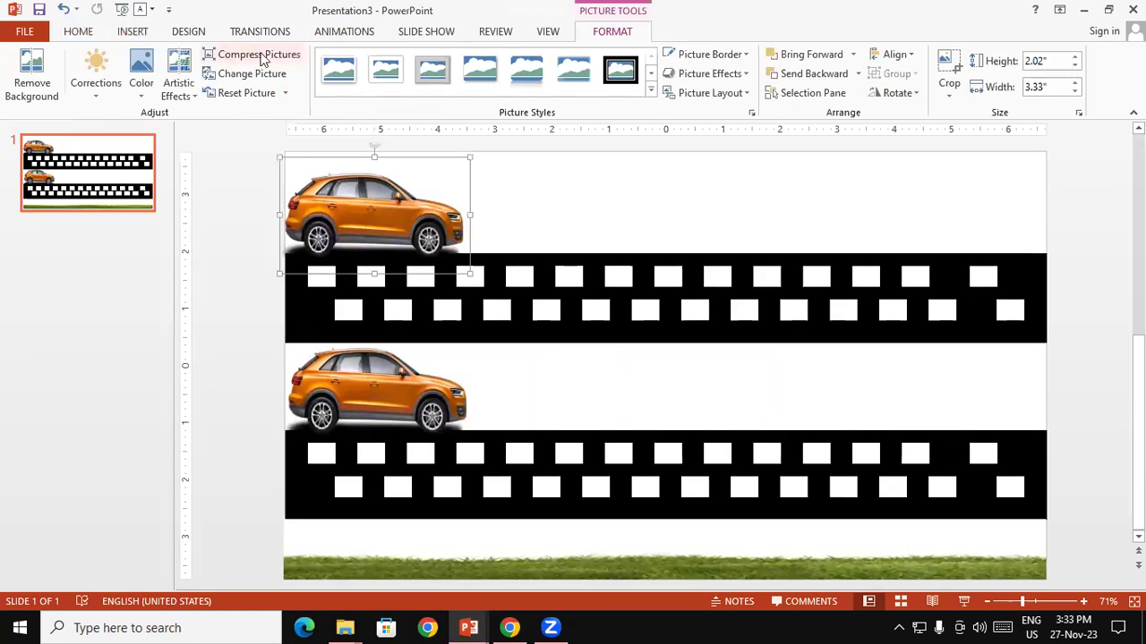
click(338, 34)
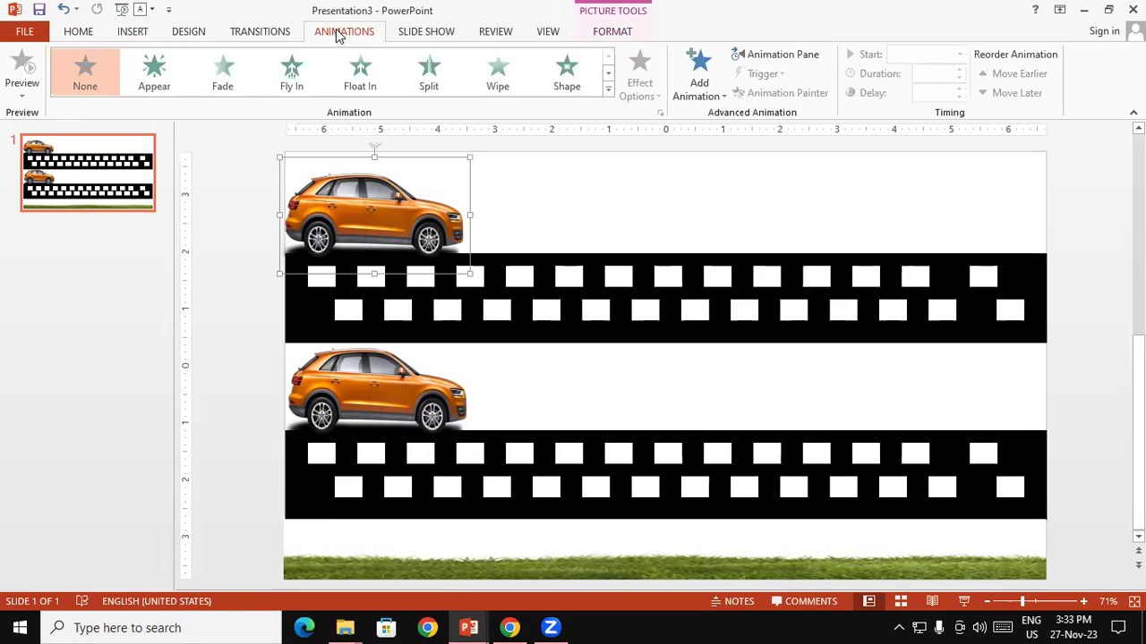
click(607, 94)
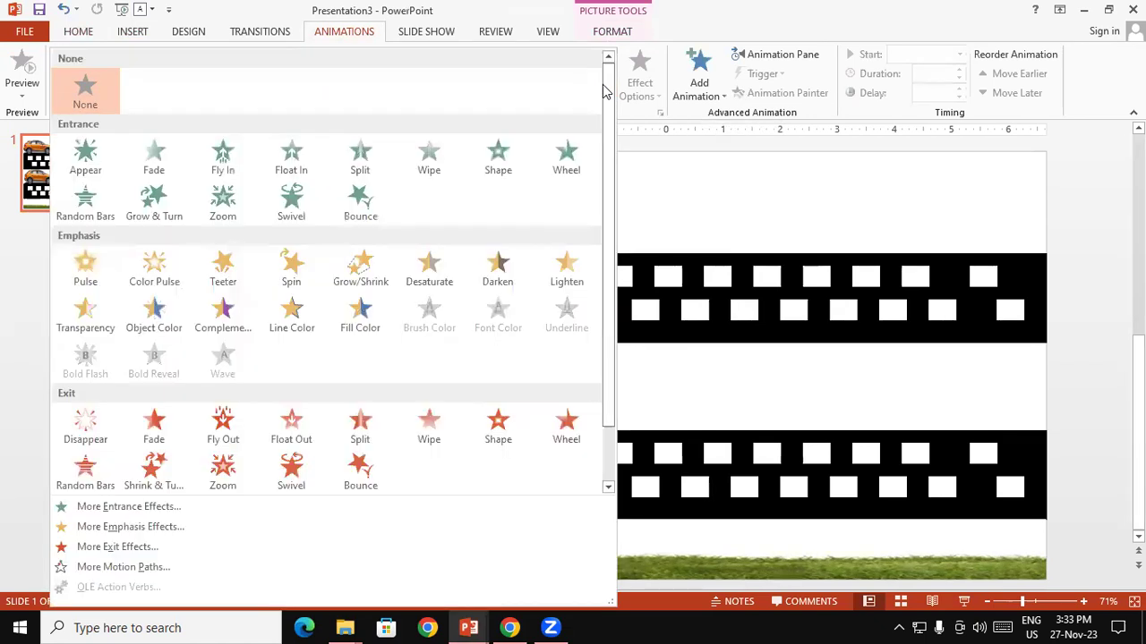
click(358, 205)
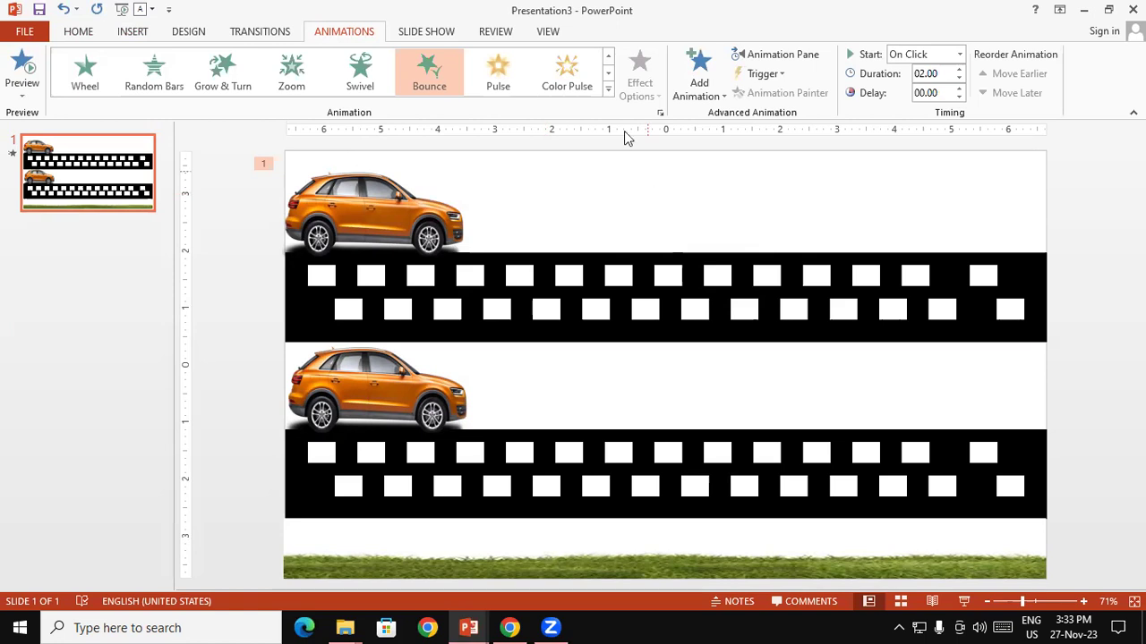
click(607, 92)
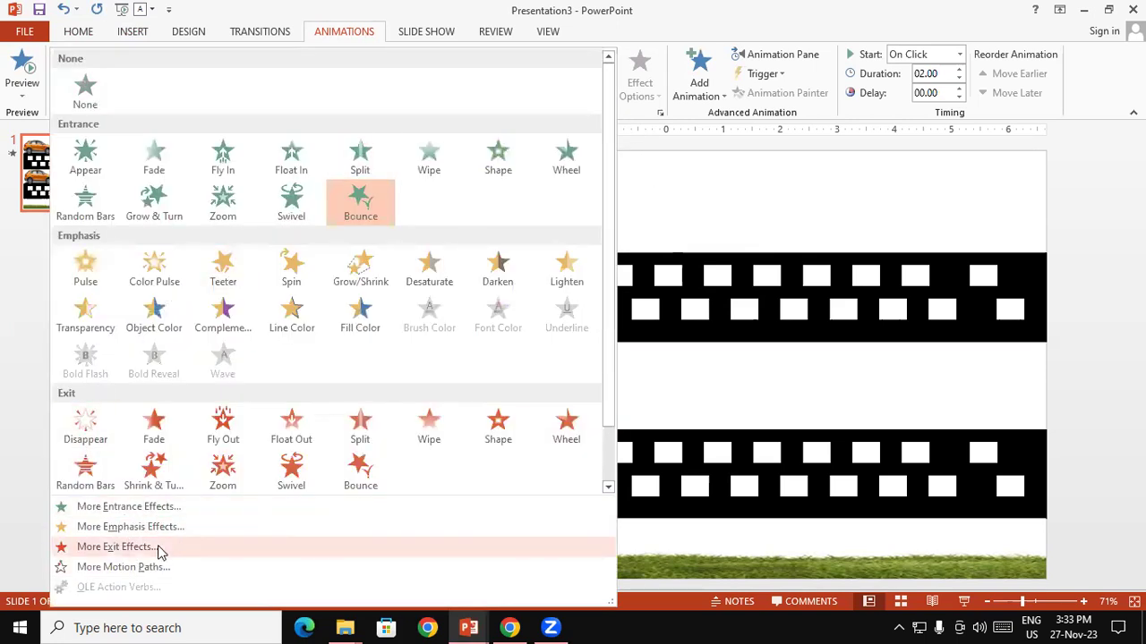
click(141, 567)
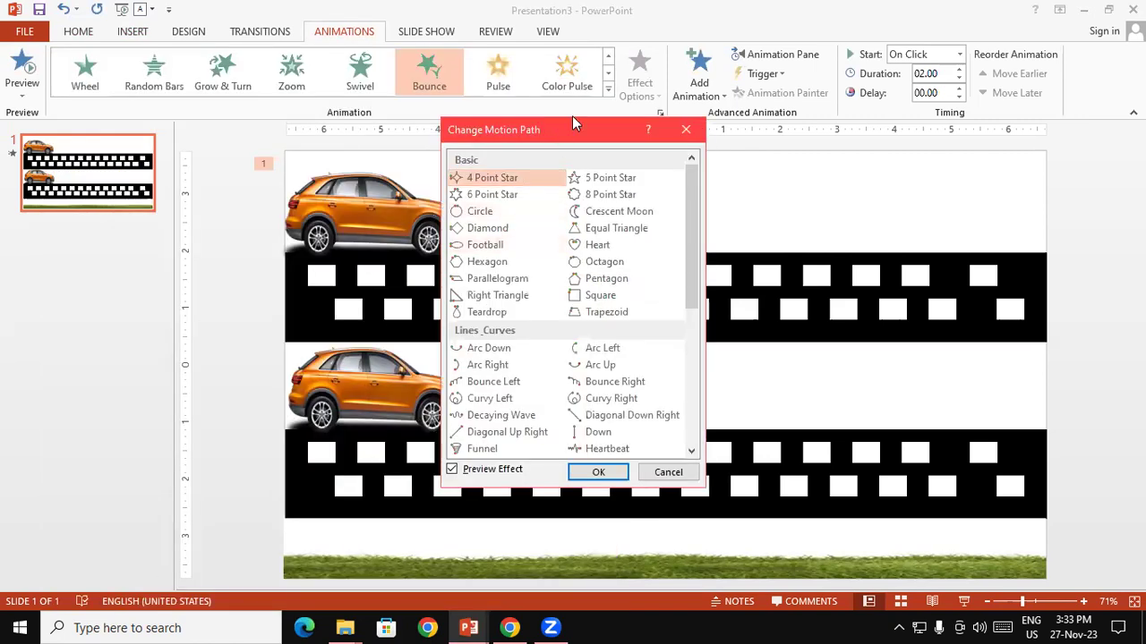
drag(566, 134, 619, 63)
click(733, 64)
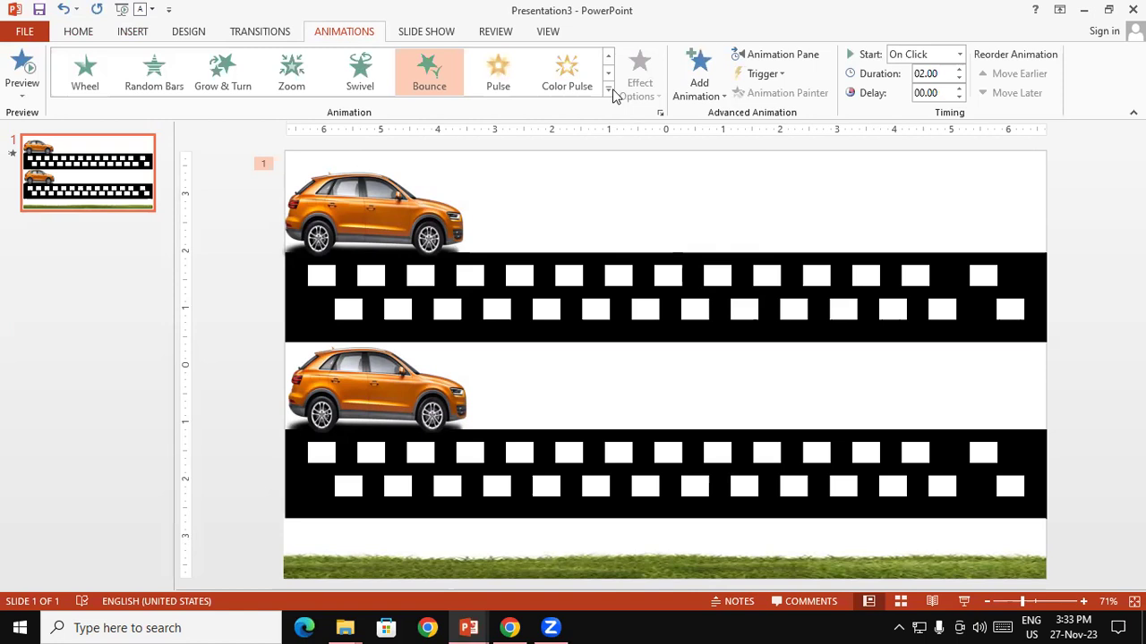
click(607, 90)
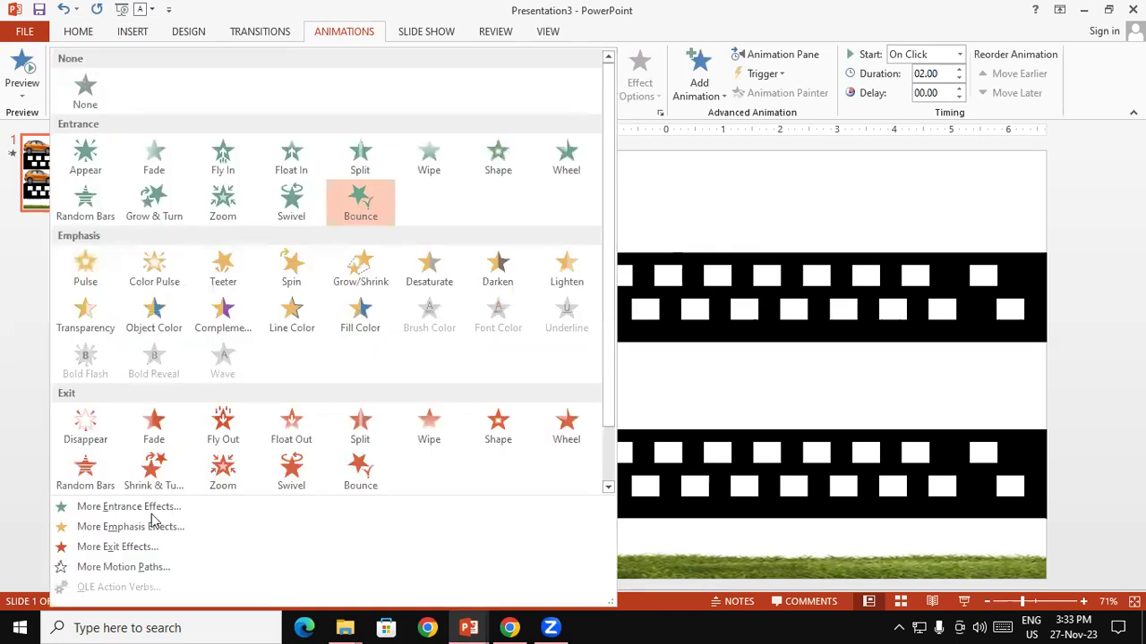
click(173, 567)
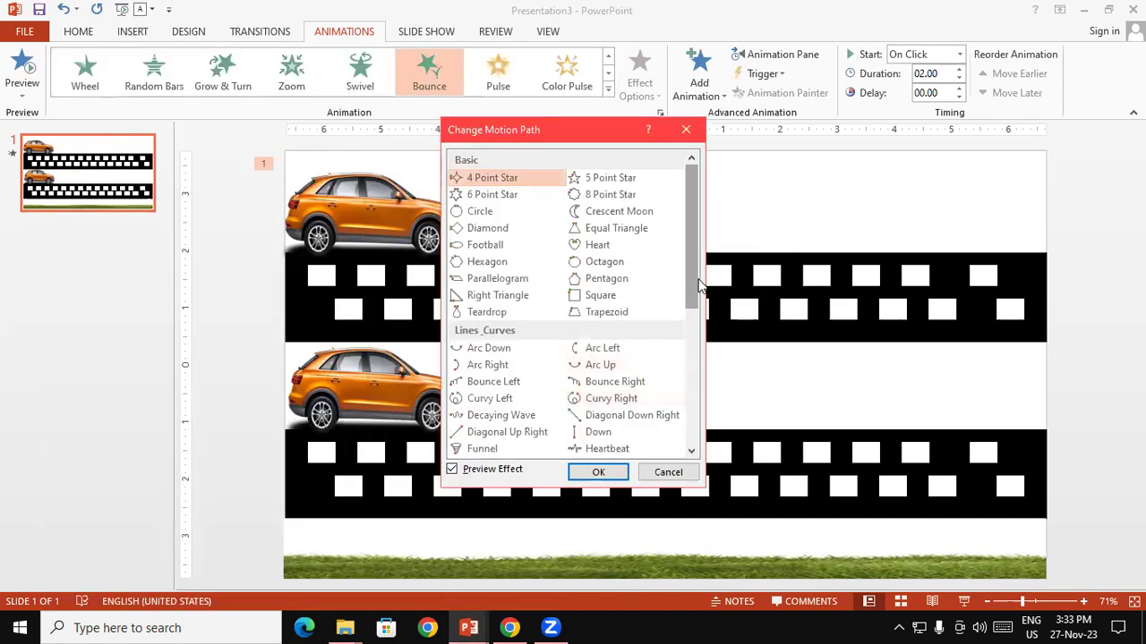
scroll(667, 335, down, 3)
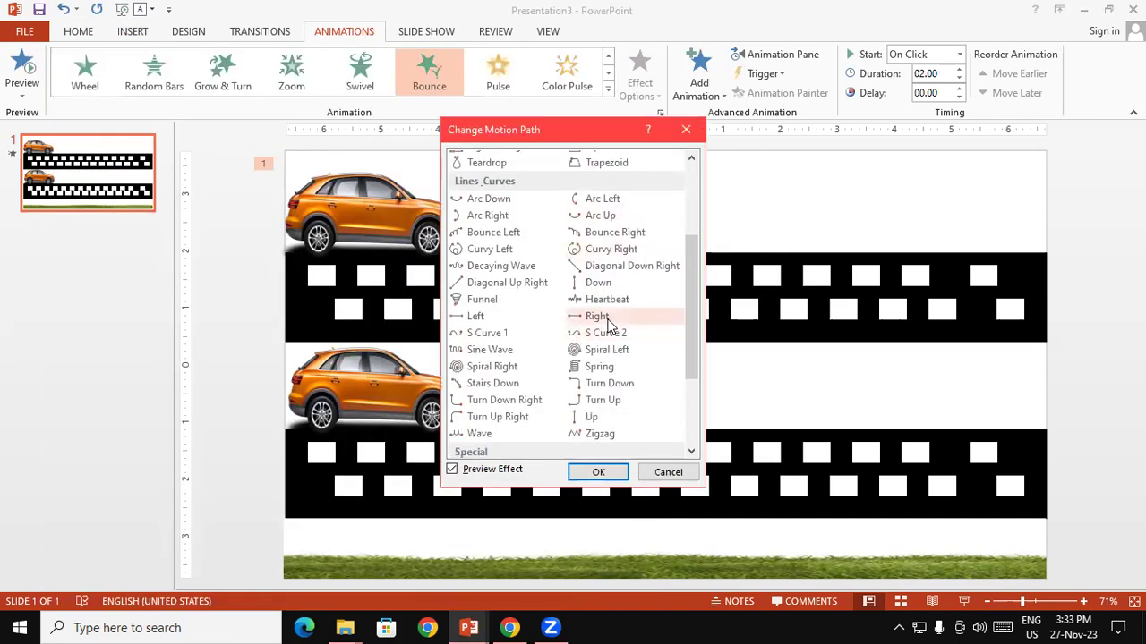
click(607, 319)
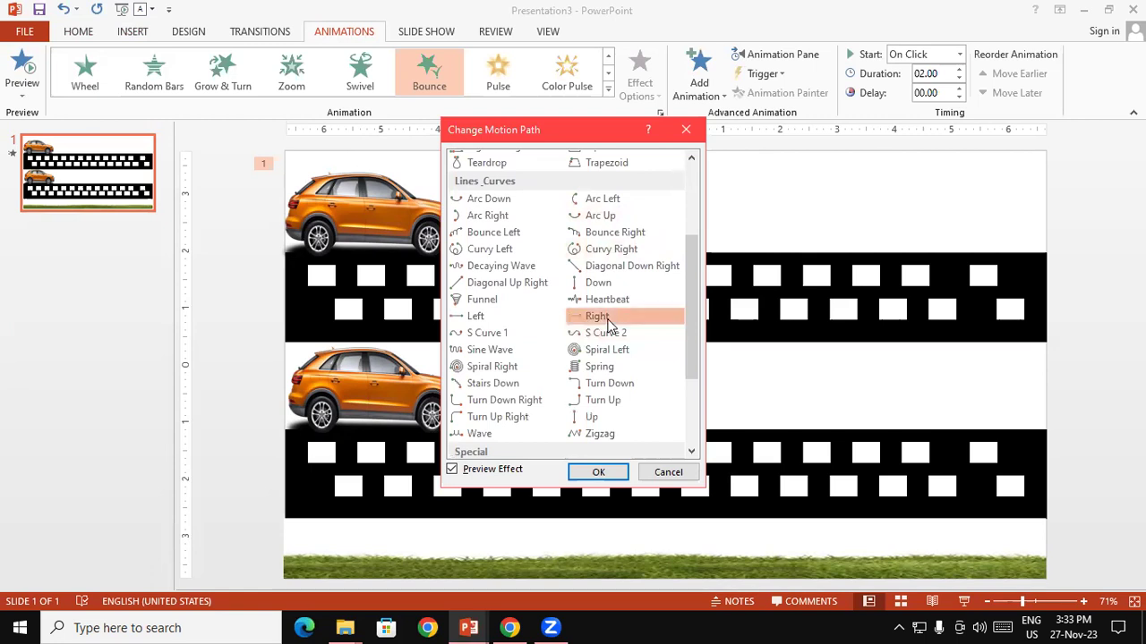
click(594, 473)
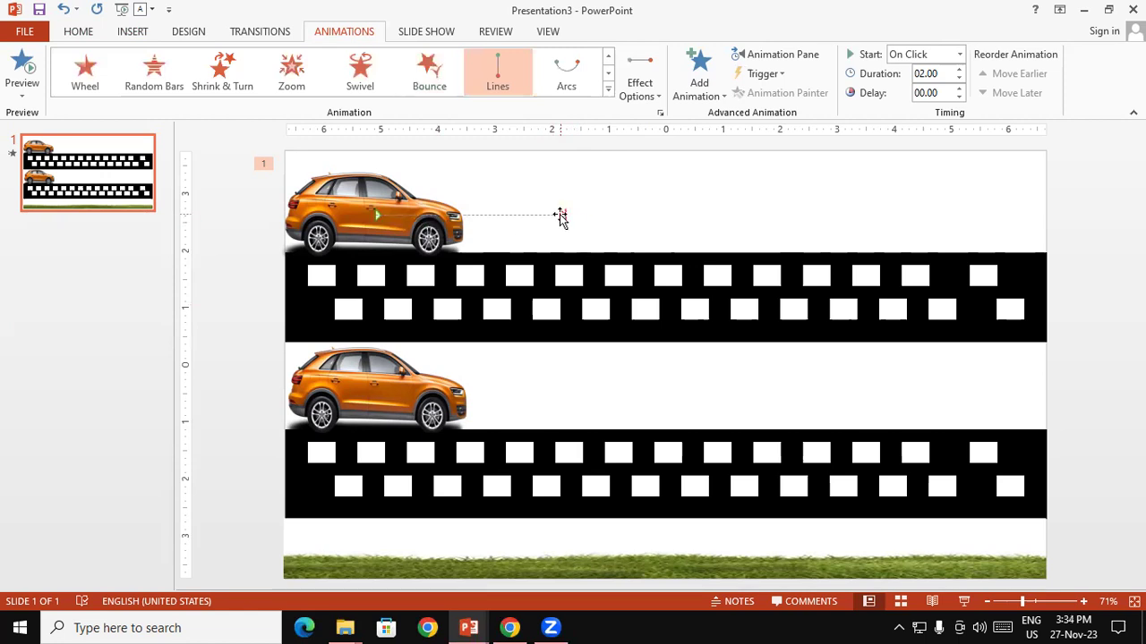
drag(560, 216, 938, 213)
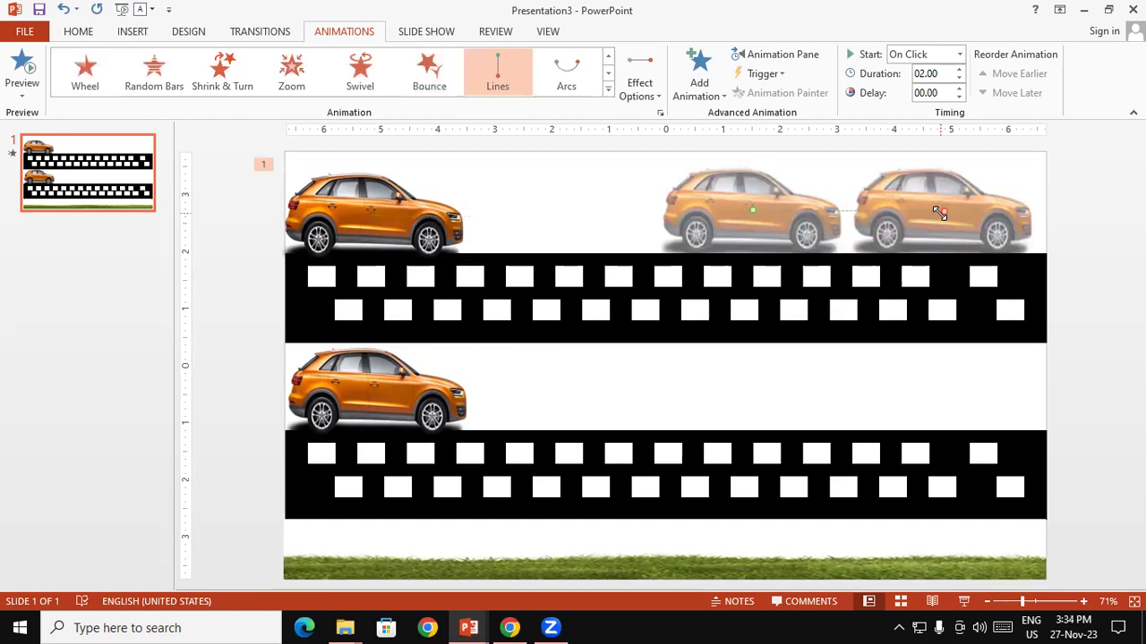
double_click(896, 214)
click(705, 153)
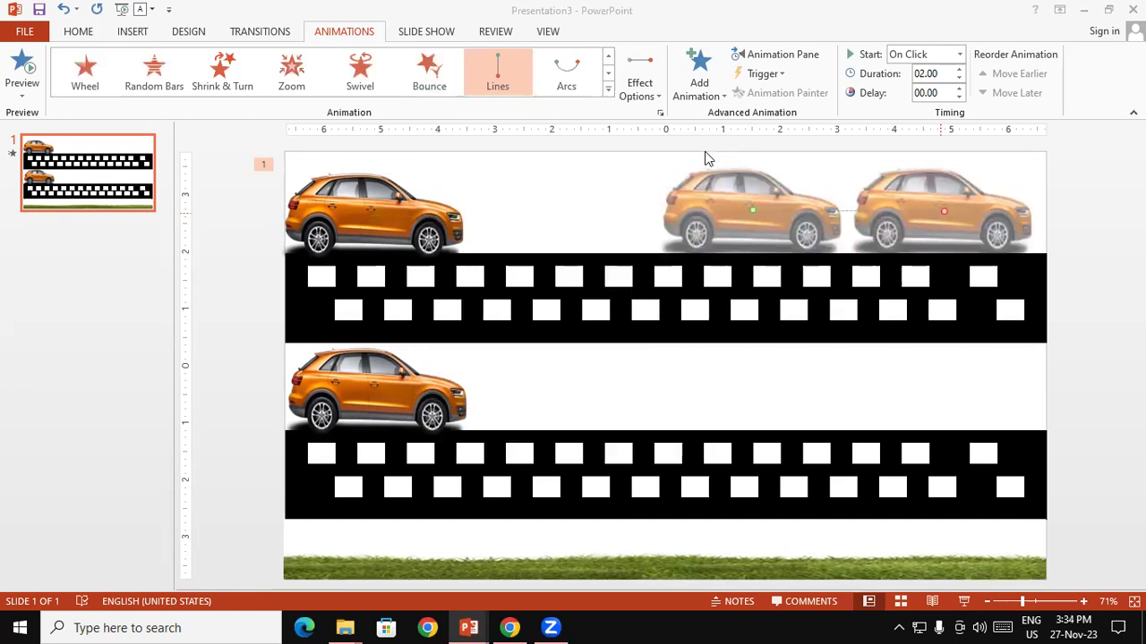
- Show the Animation Pane and remove the upper car's Bounce animation
click(412, 223)
click(809, 55)
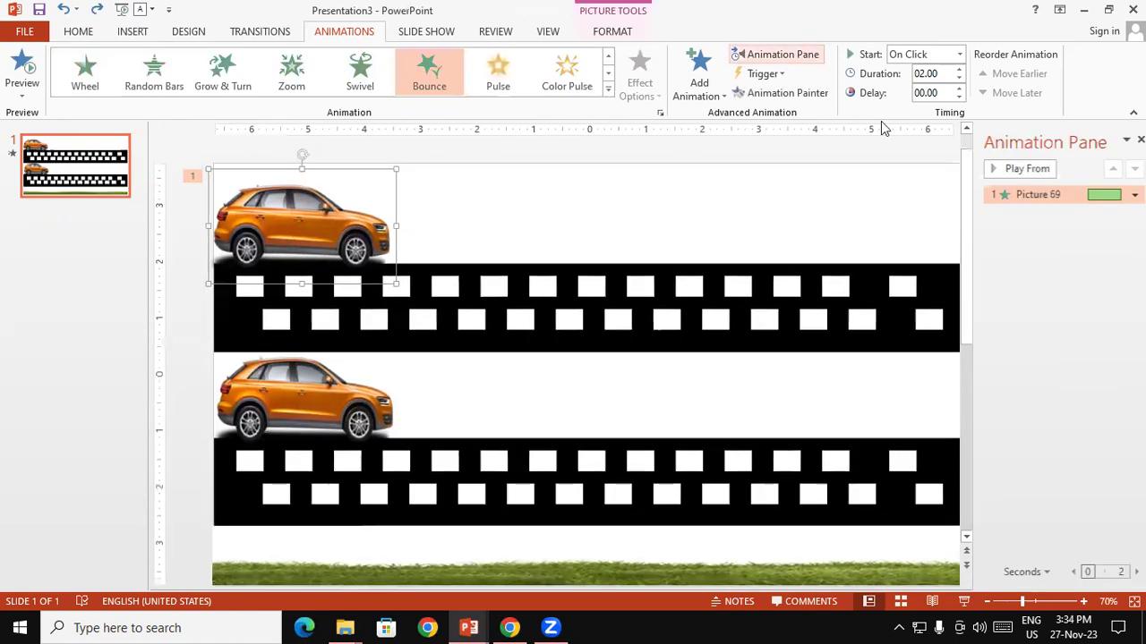
click(1123, 194)
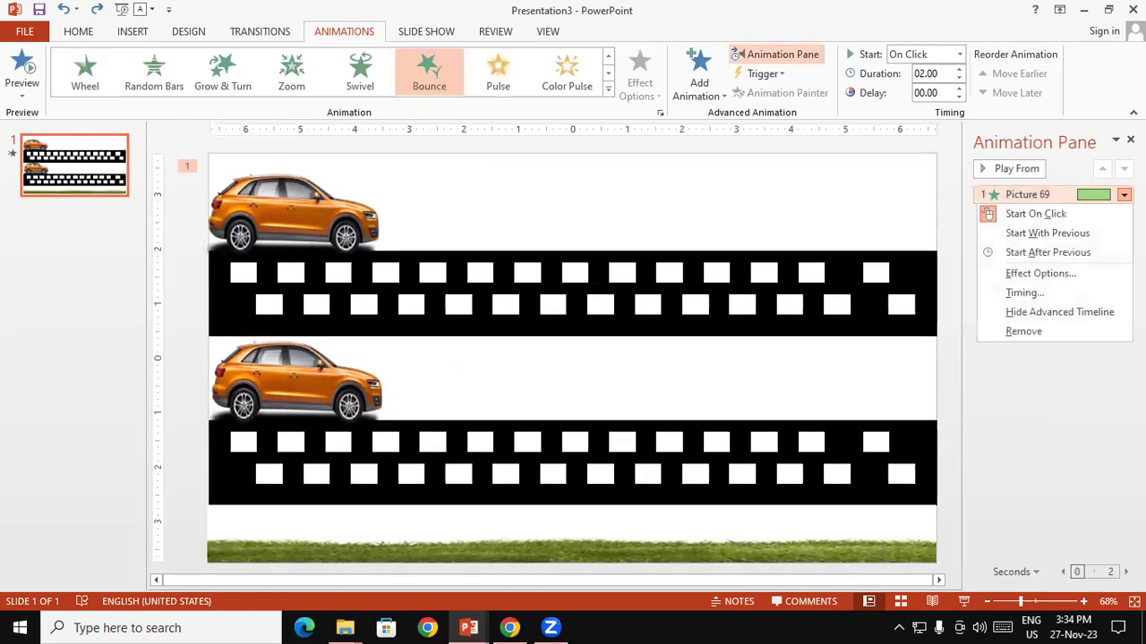
click(1023, 331)
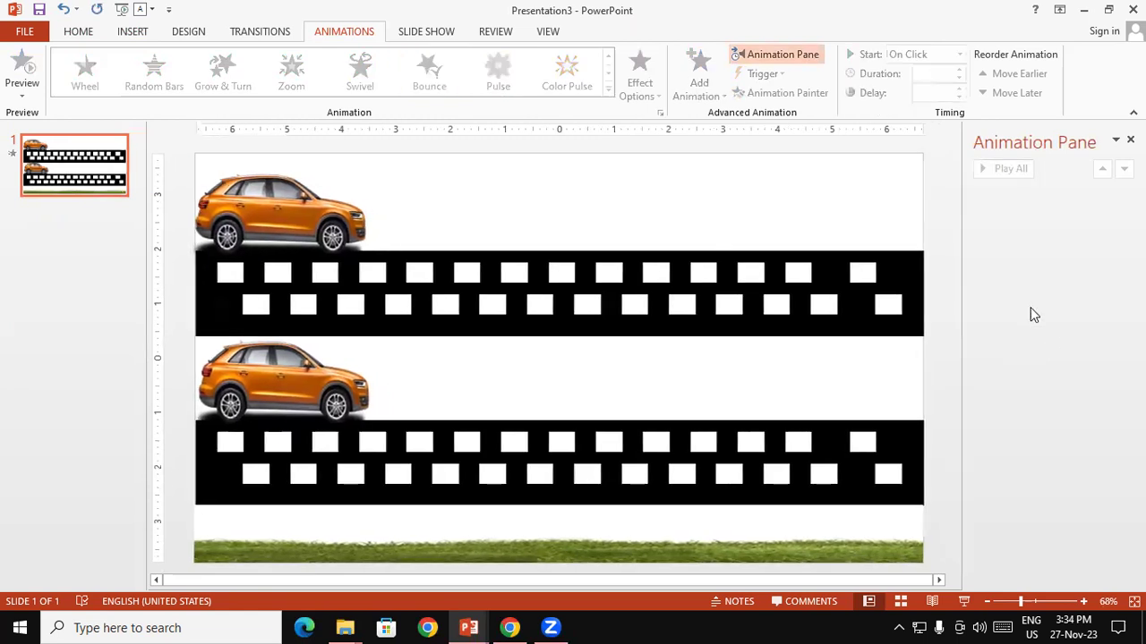
- Give the upper car a straight Right motion path from More Motion Paths
click(314, 226)
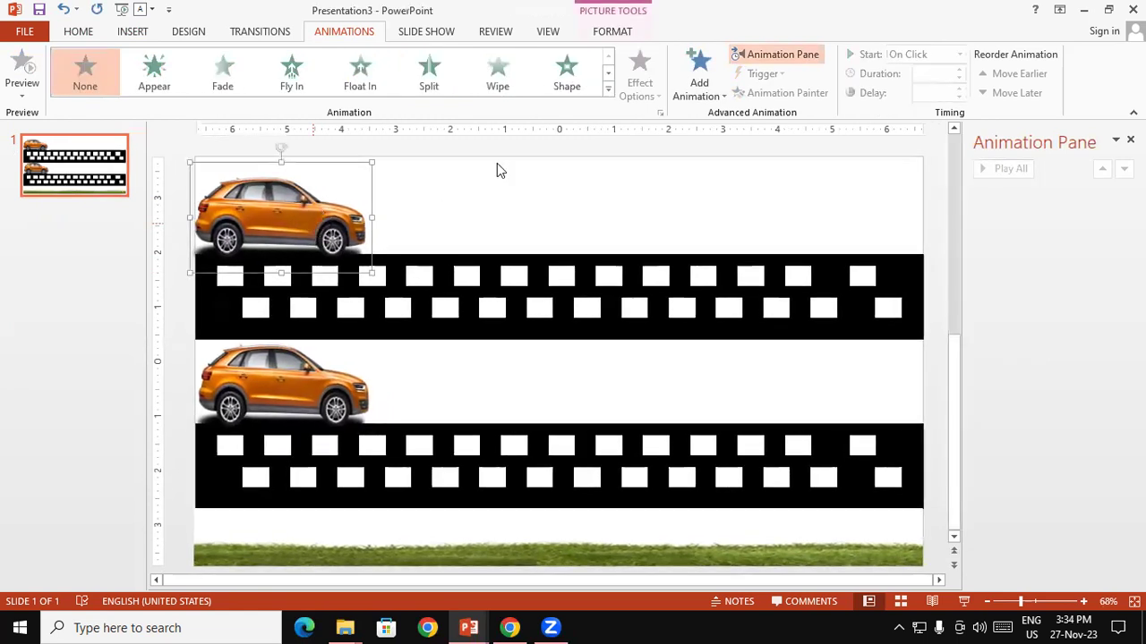
click(609, 92)
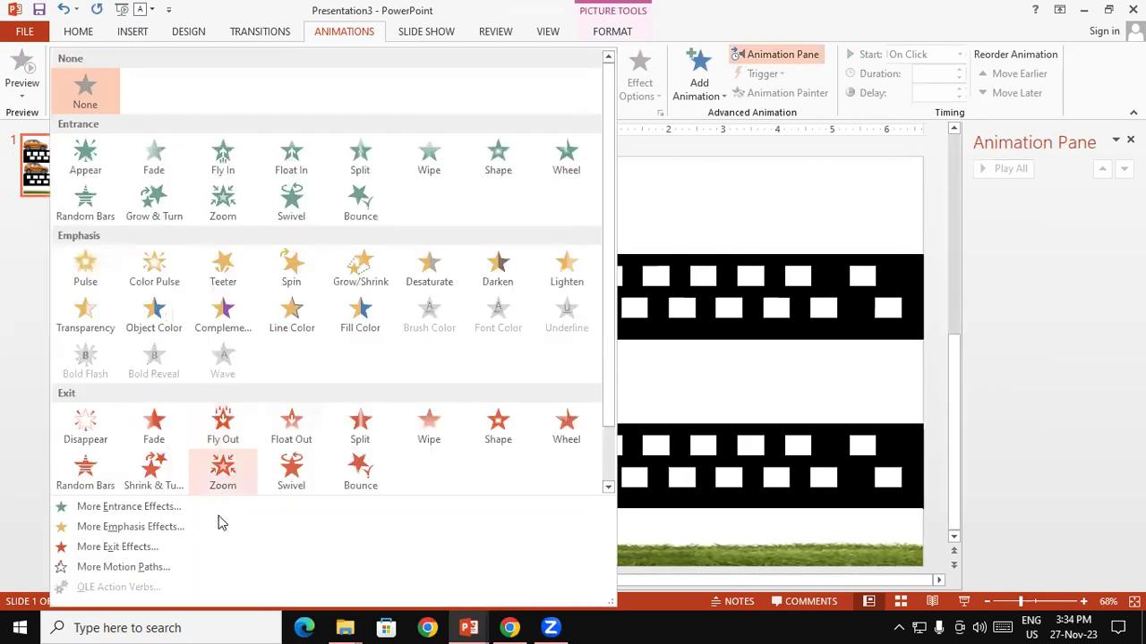
click(212, 577)
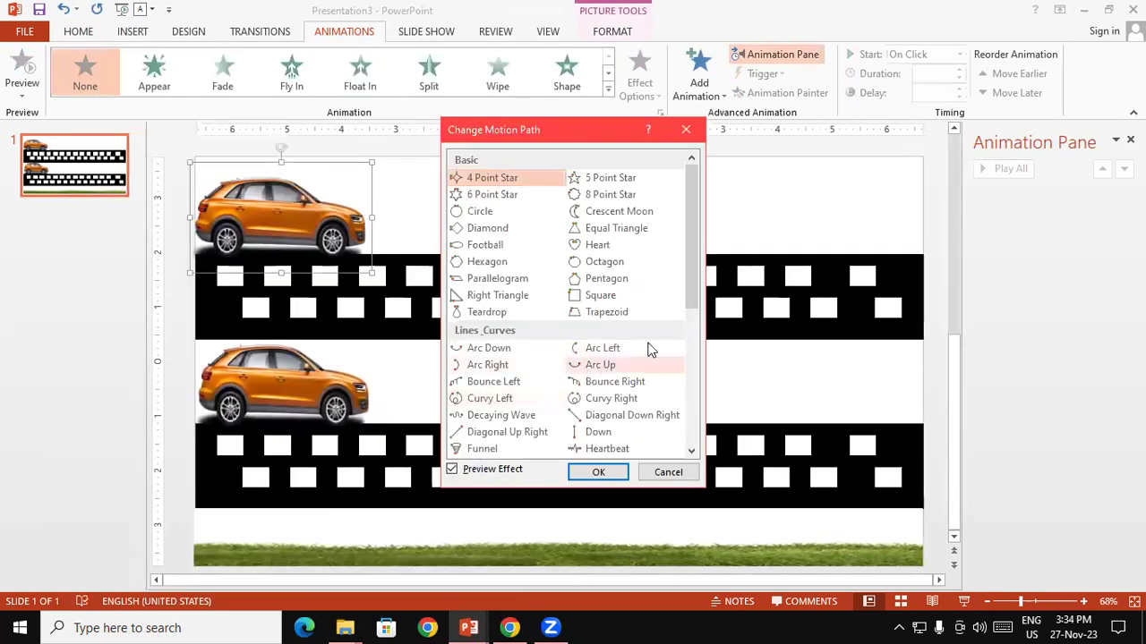
scroll(698, 322, down, 3)
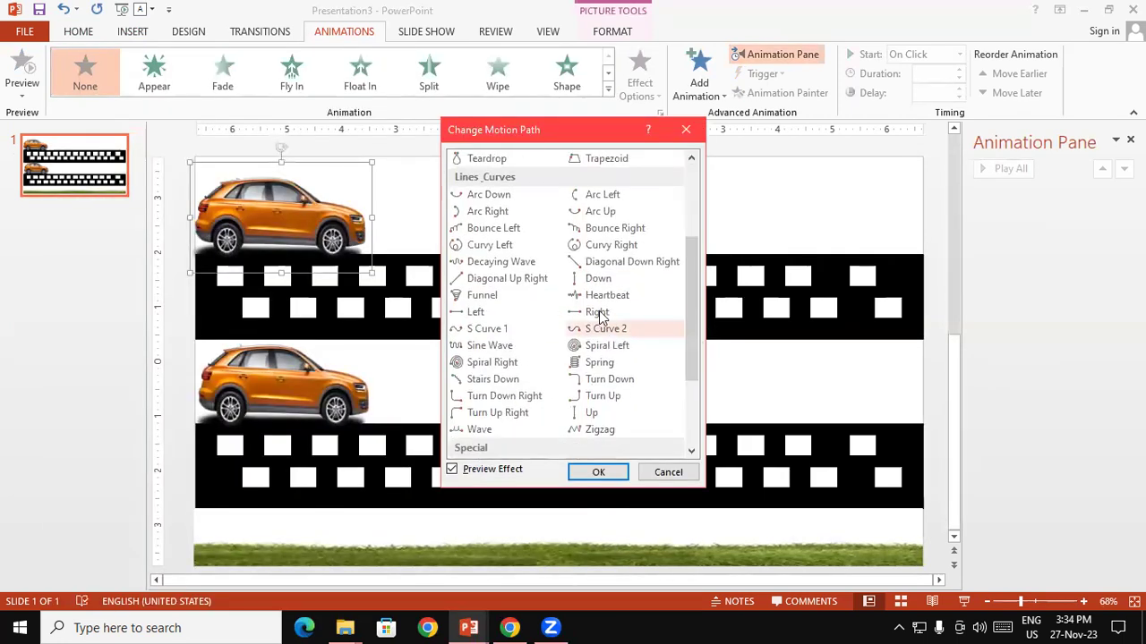
click(597, 312)
click(597, 475)
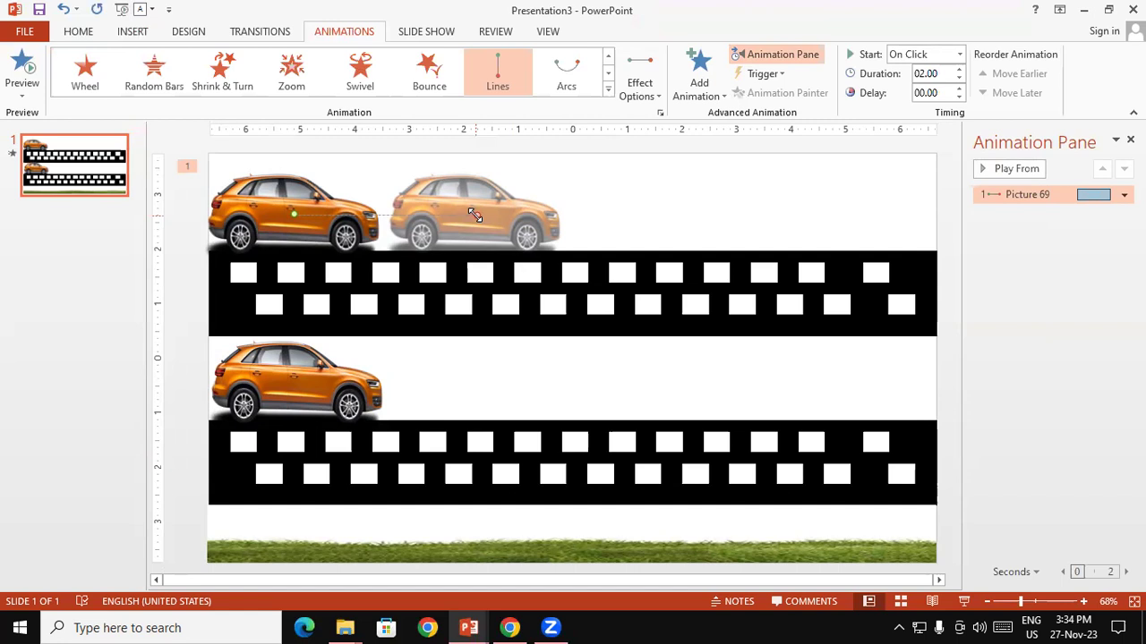
- Extend the upper car's path to the road's right end, starting With Previous over 07.25
drag(473, 215, 844, 213)
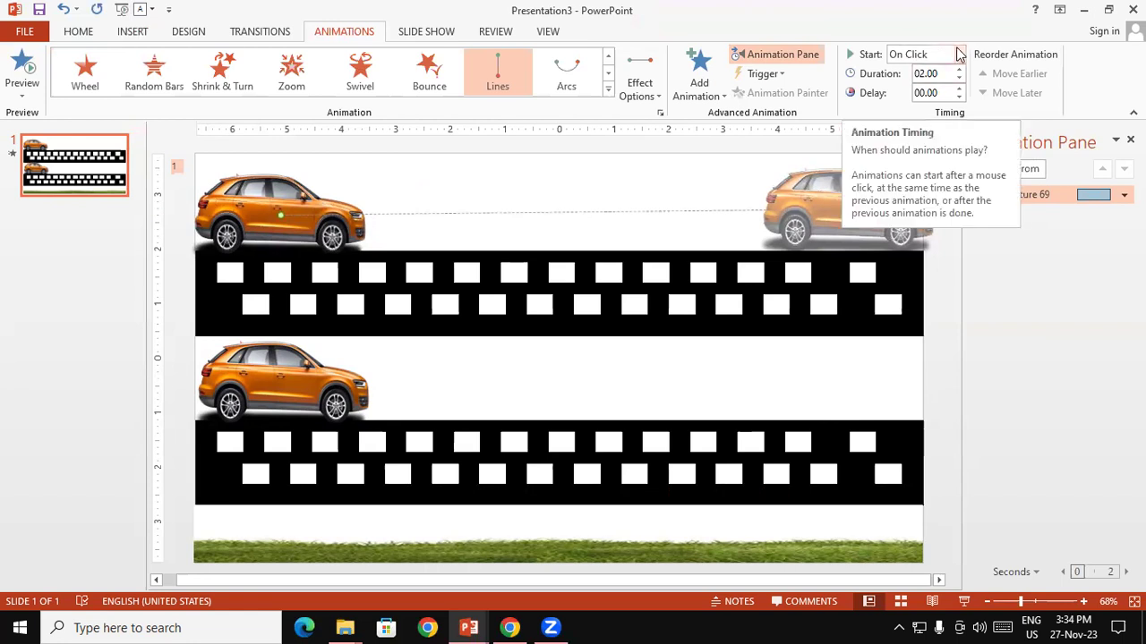
click(960, 54)
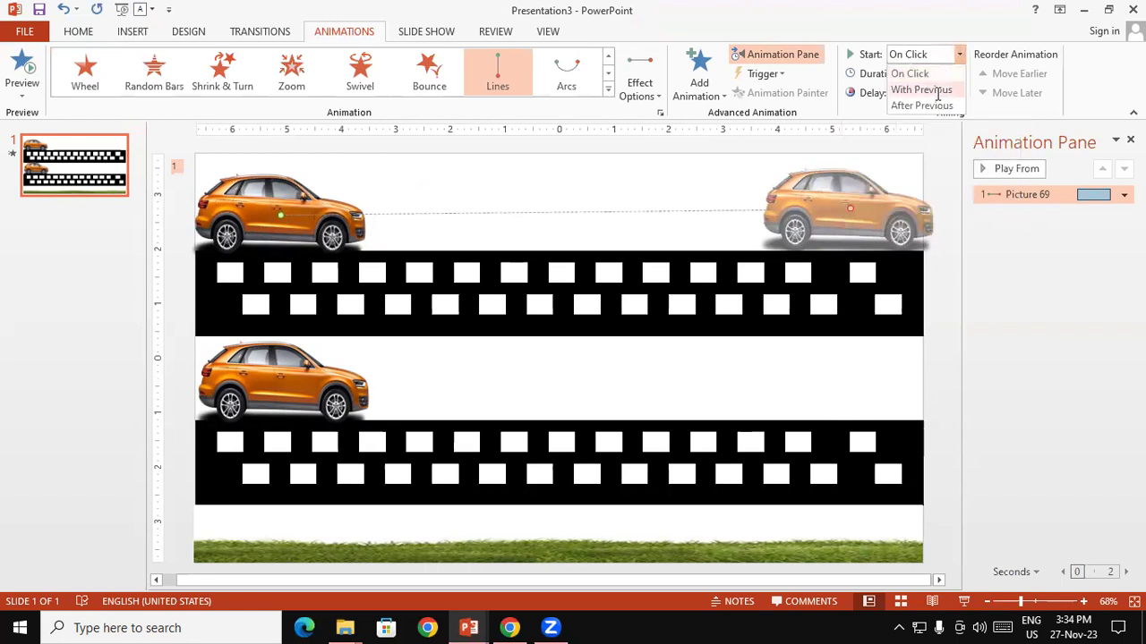
click(937, 91)
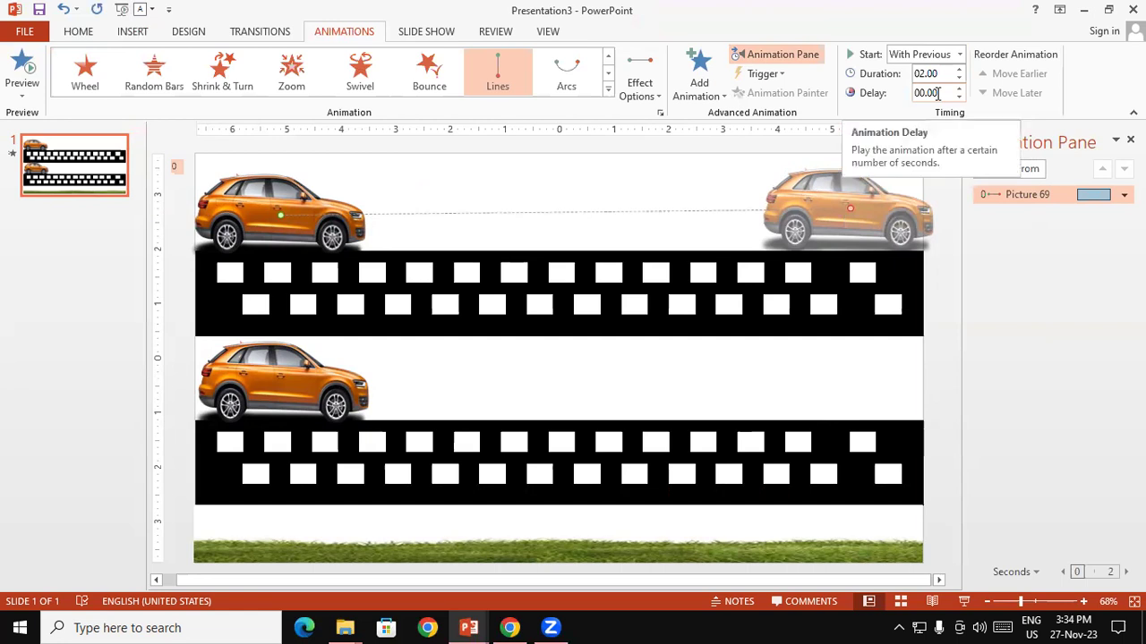
click(960, 70)
click(959, 70)
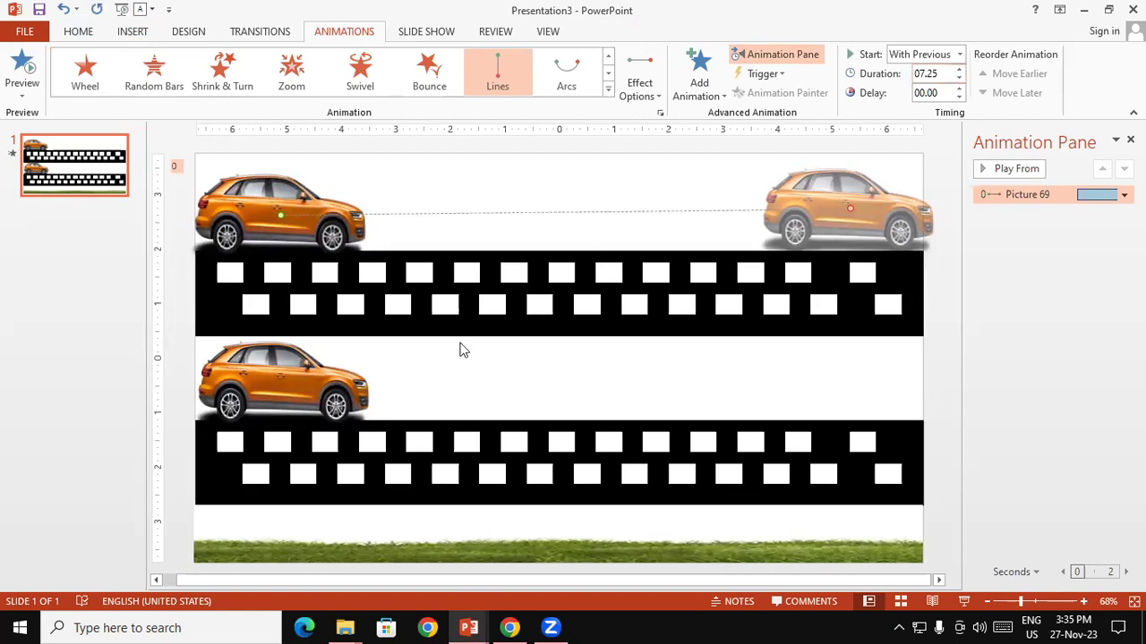
click(268, 389)
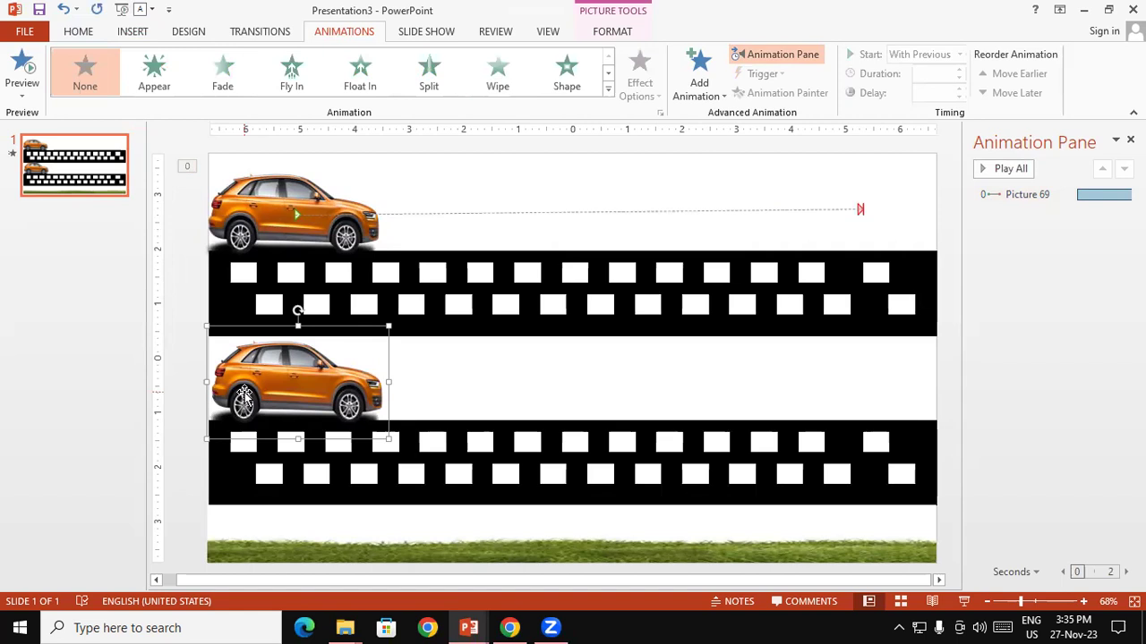
- Add a Right motion path to the lower car and extend it to the right edge
click(607, 88)
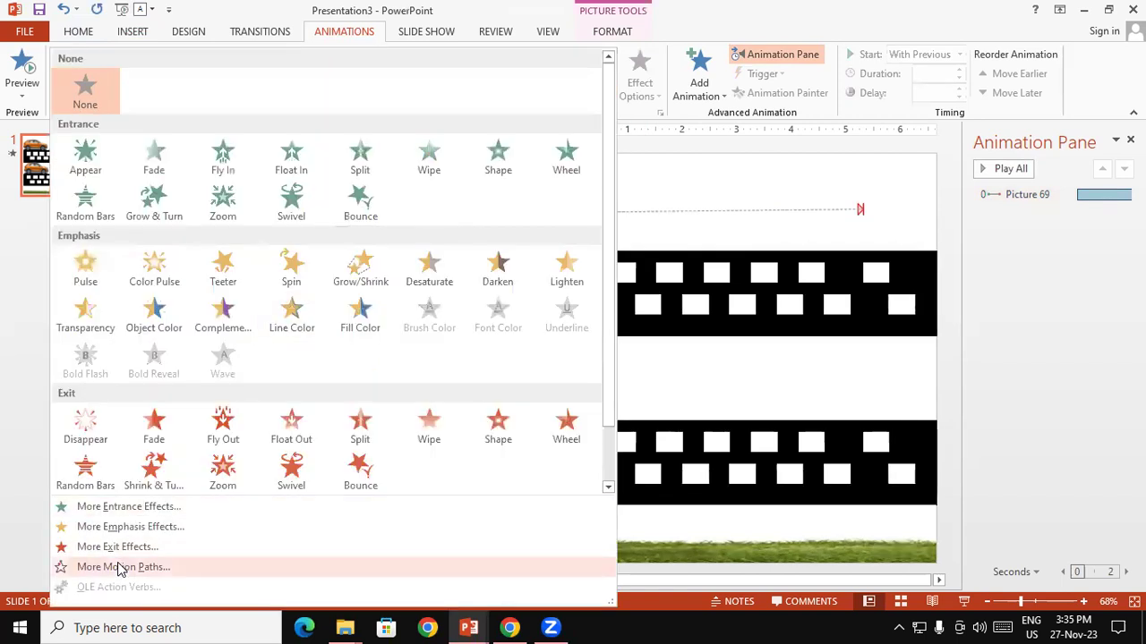
click(121, 568)
drag(695, 278, 702, 363)
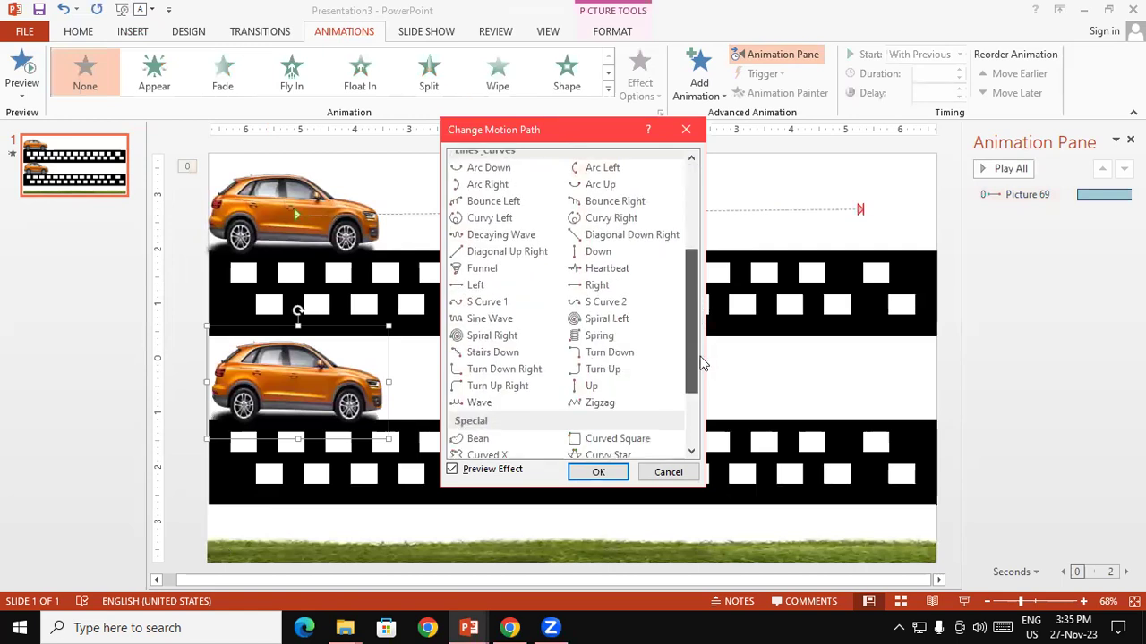
click(596, 285)
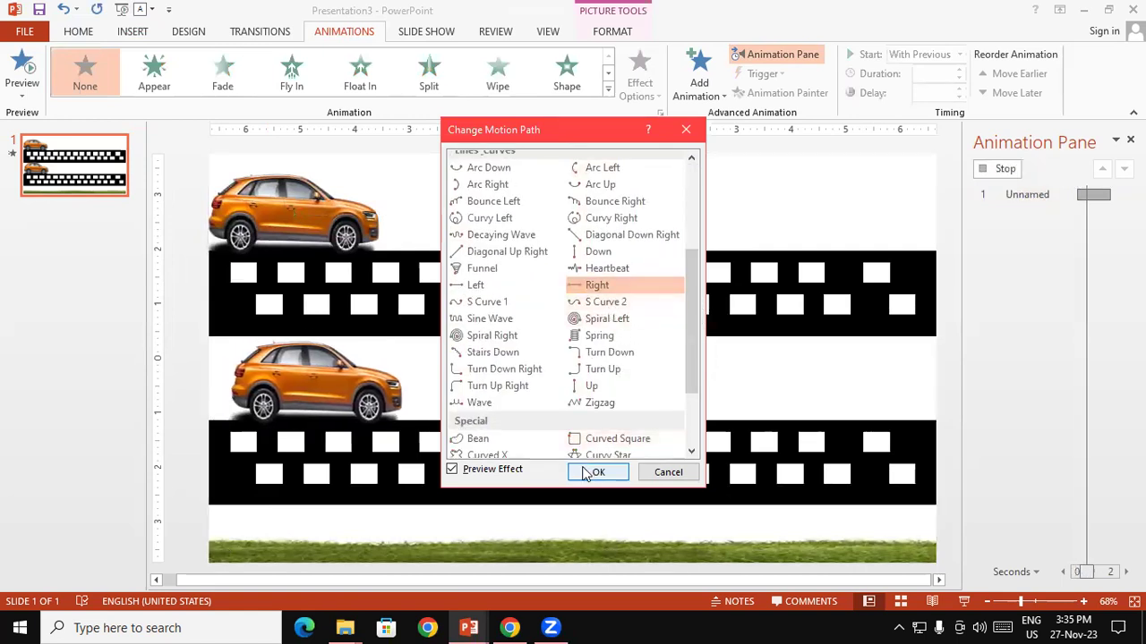
click(591, 472)
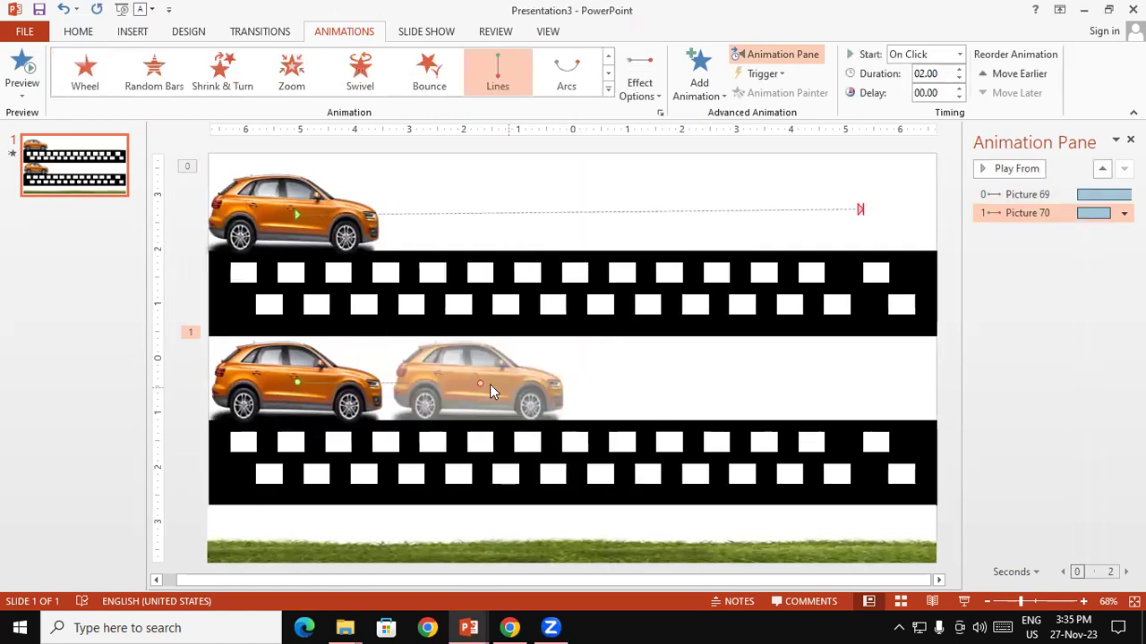
mouse_move(479, 383)
mouse_down()
mouse_move(807, 377)
mouse_move(836, 400)
mouse_up()
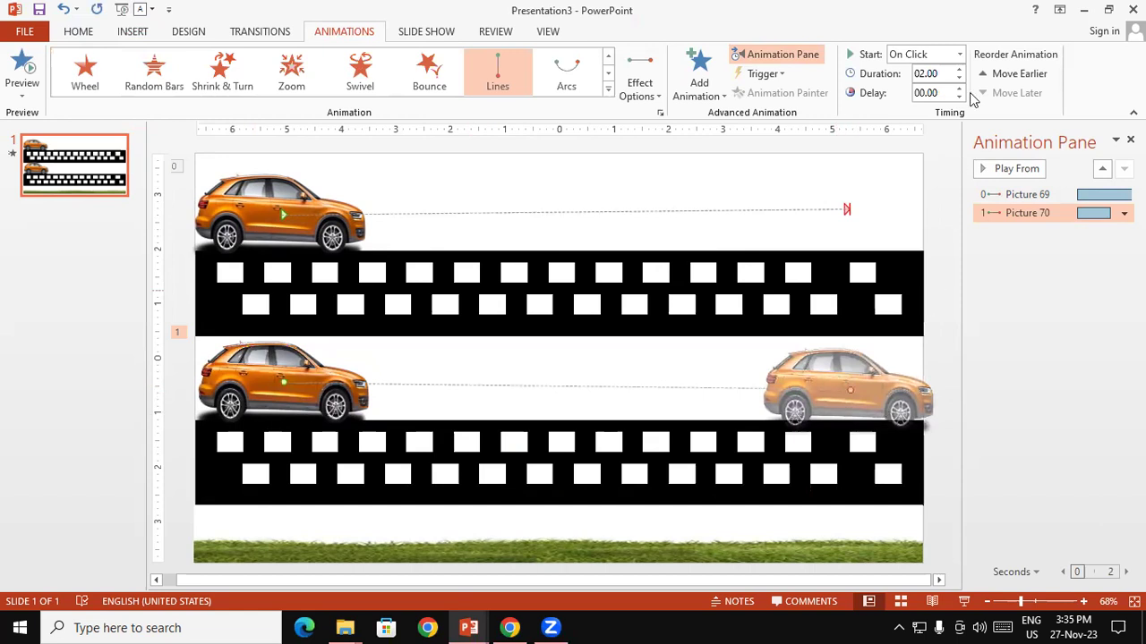
- Set the lower car's animation to start With Previous with a 07.25 duration
click(961, 54)
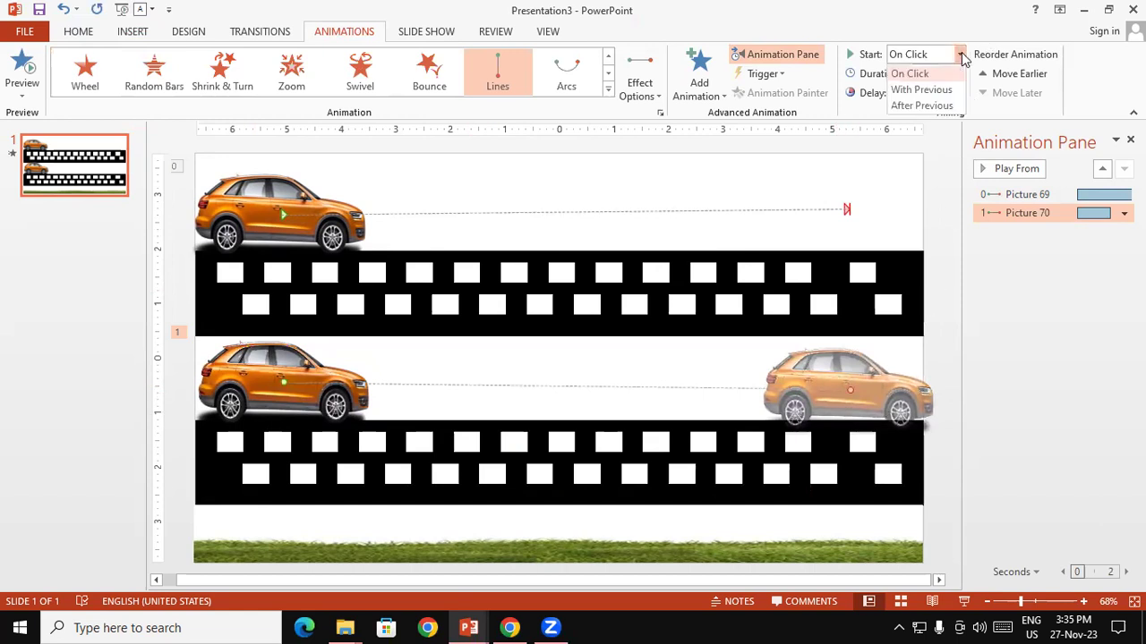
click(940, 90)
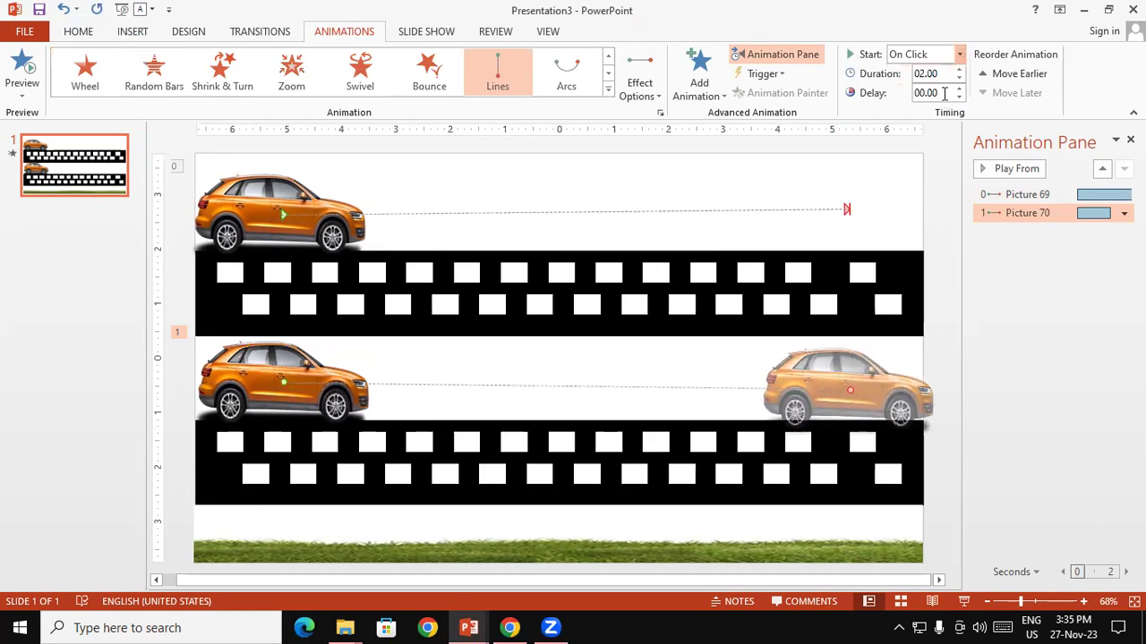
click(958, 69)
click(957, 69)
click(956, 69)
click(956, 69)
click(956, 69)
click(955, 70)
click(956, 69)
click(956, 70)
click(956, 69)
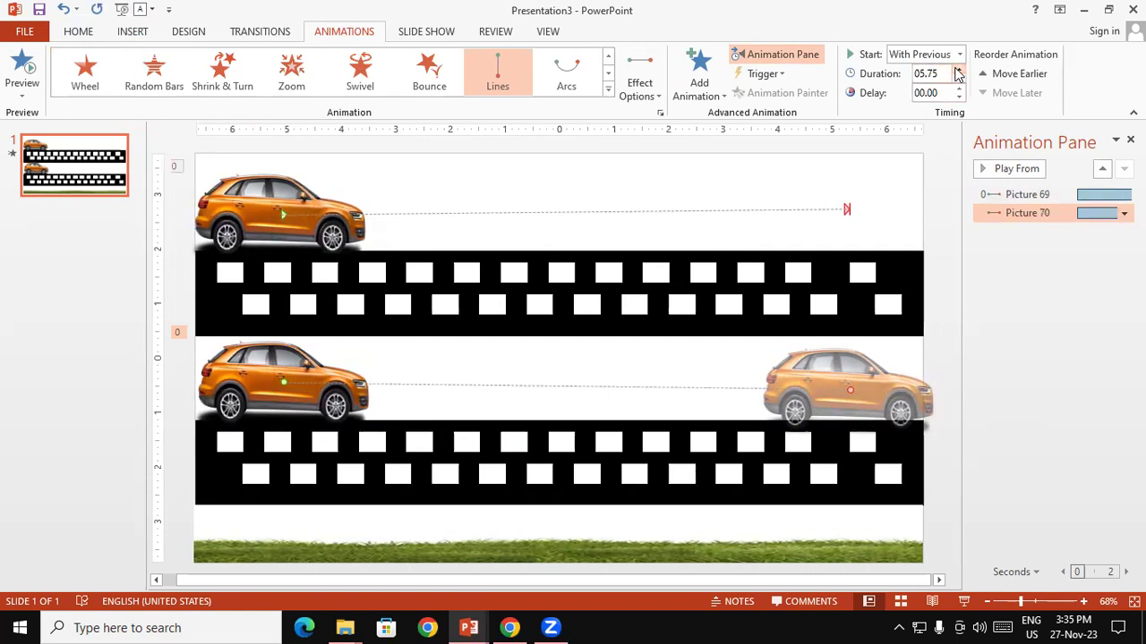
click(958, 78)
- Preview the slide show, cut the lower car's duration to 05.25, and preview again
key(F5)
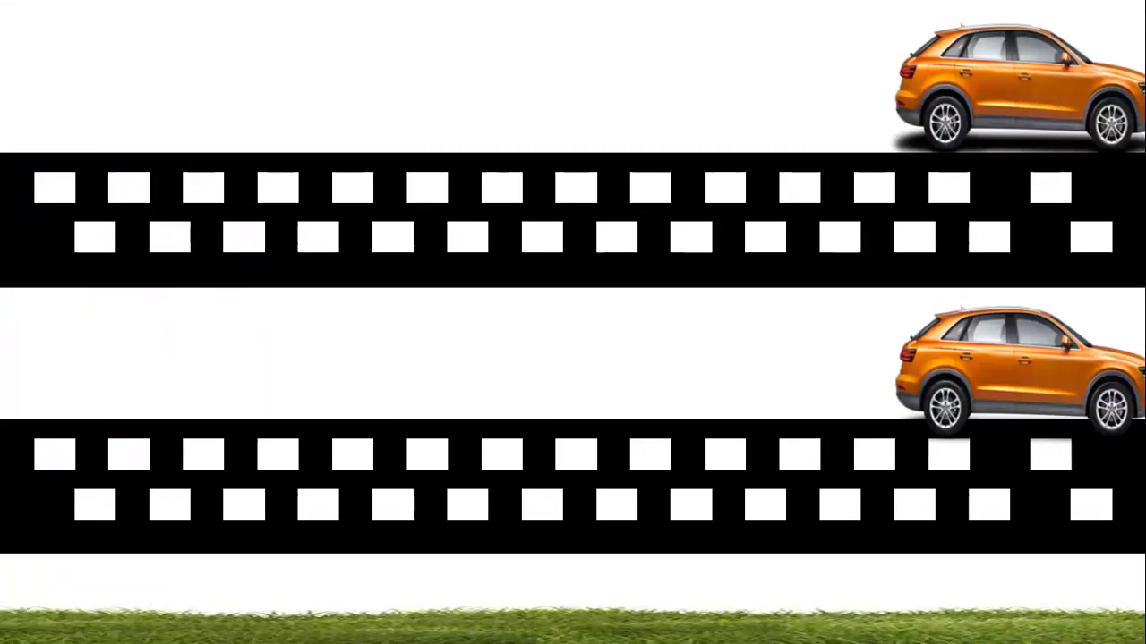
key(Escape)
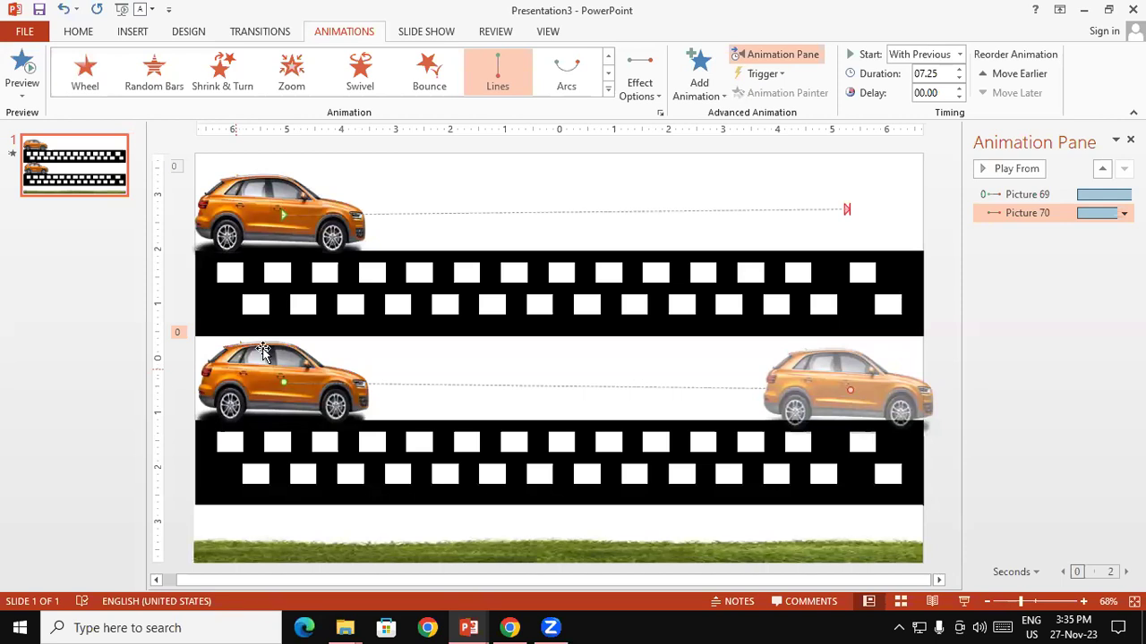
click(959, 79)
click(960, 79)
click(960, 79)
click(959, 79)
click(959, 79)
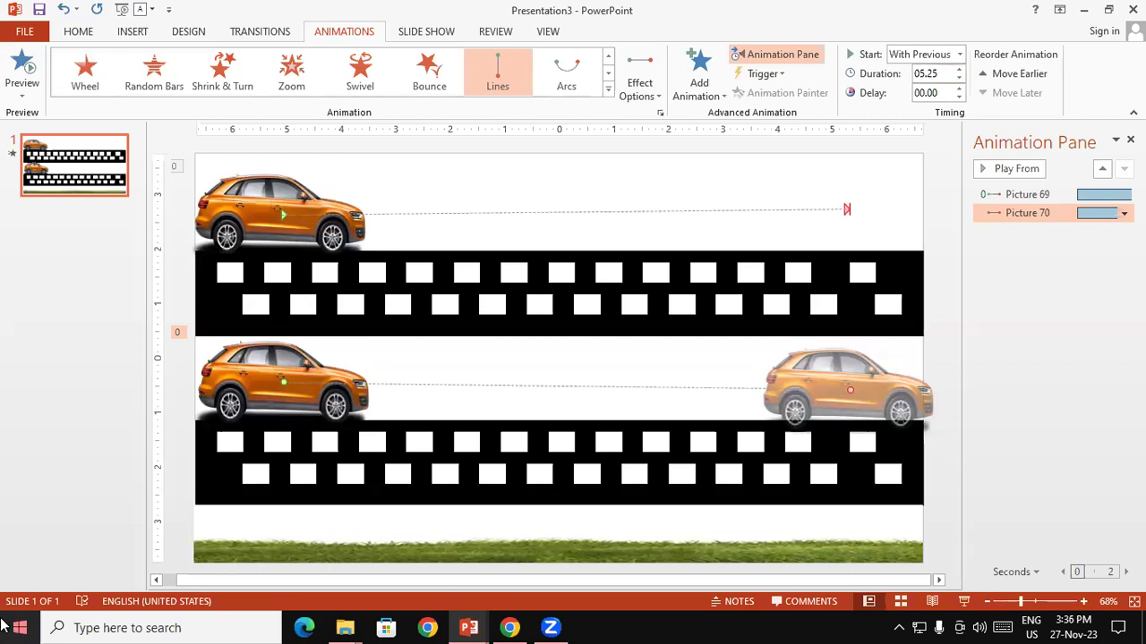
key(F5)
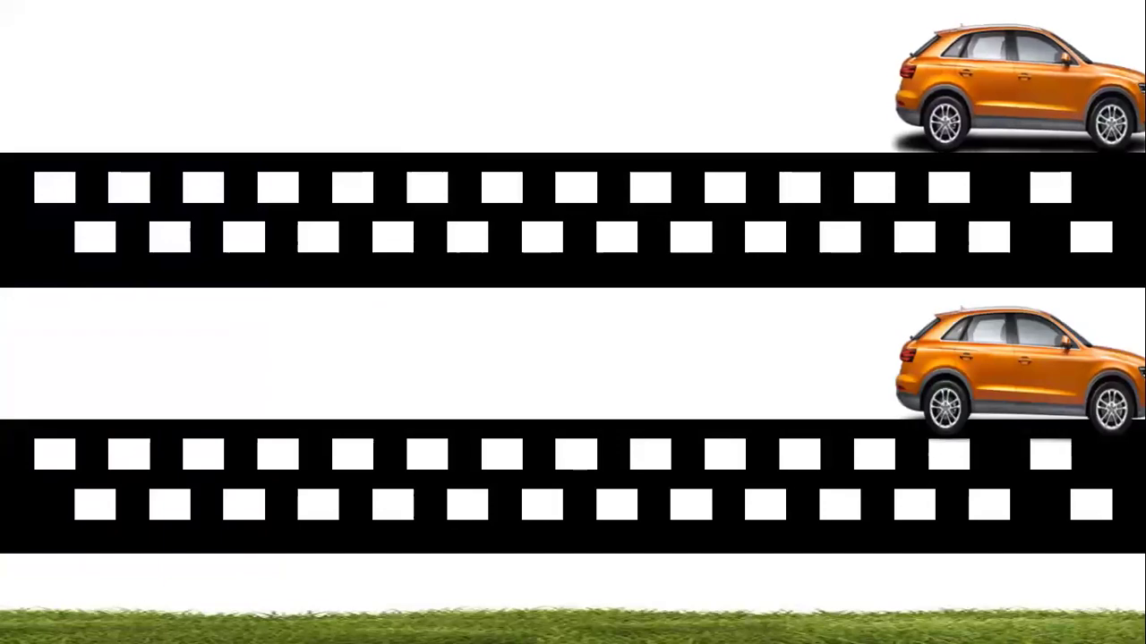
key(Escape)
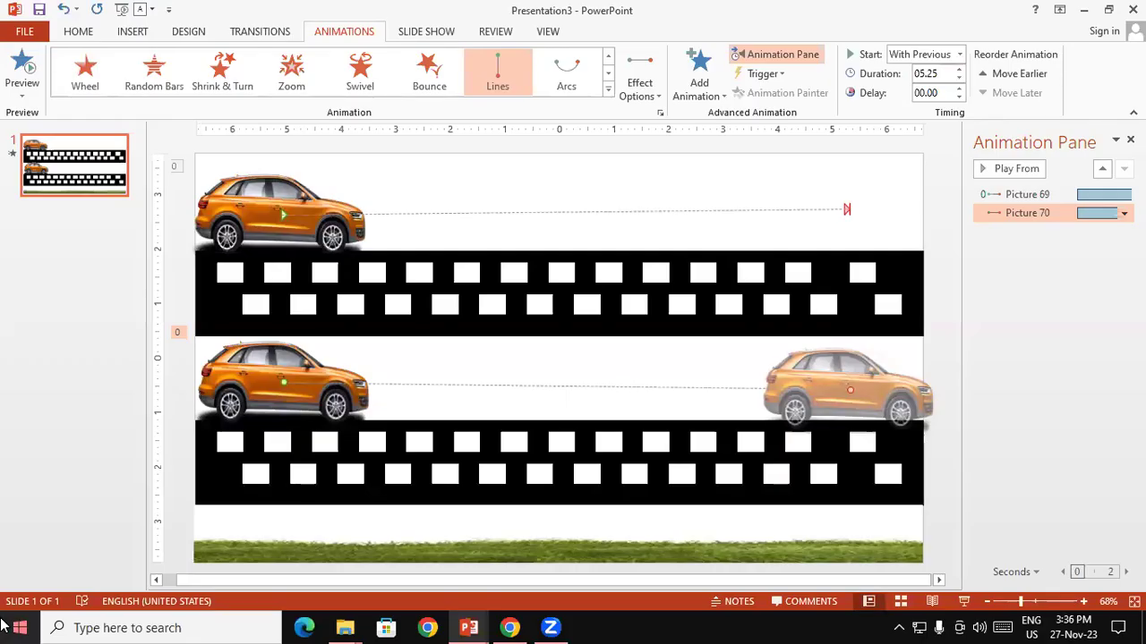
- Lower the upper car's duration to 05.00 and preview both cars in the slide show
click(816, 219)
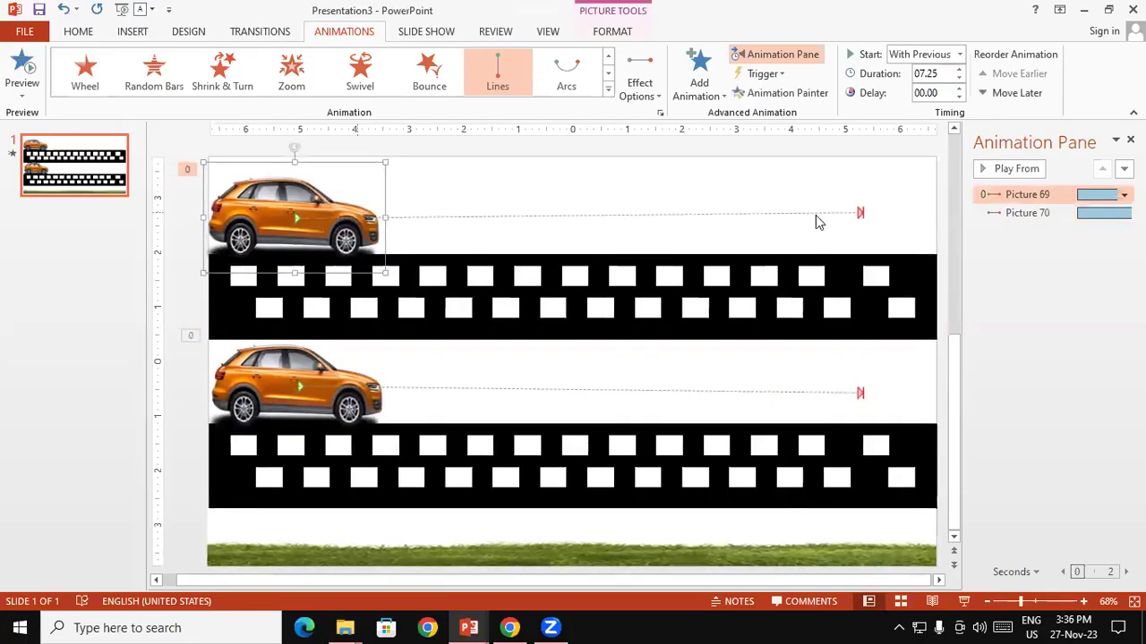
click(958, 78)
click(959, 79)
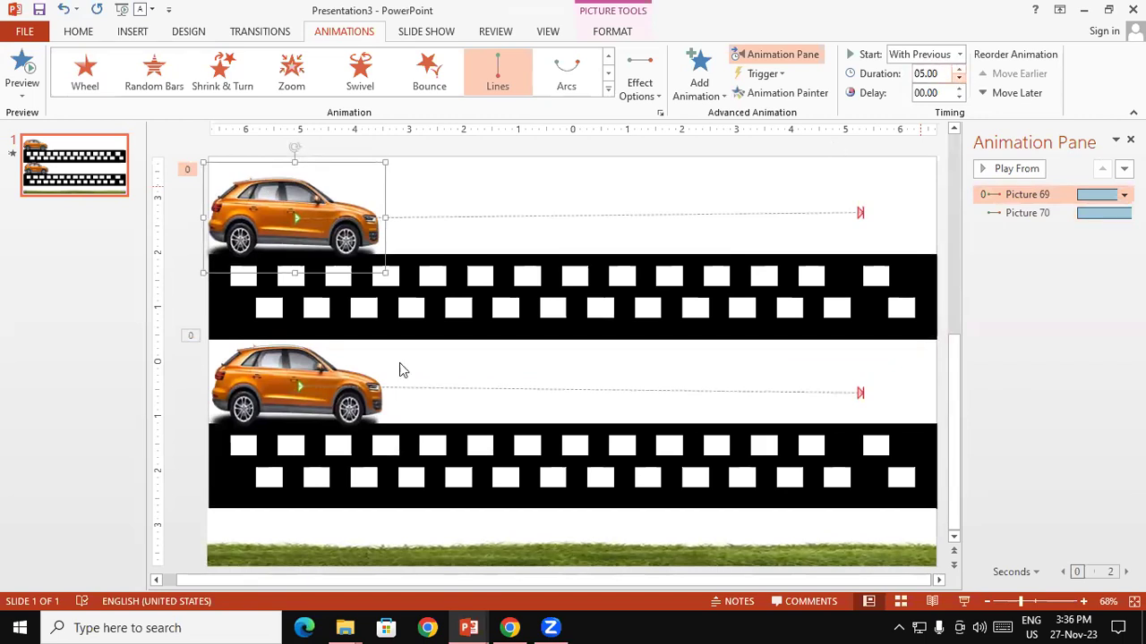
click(331, 371)
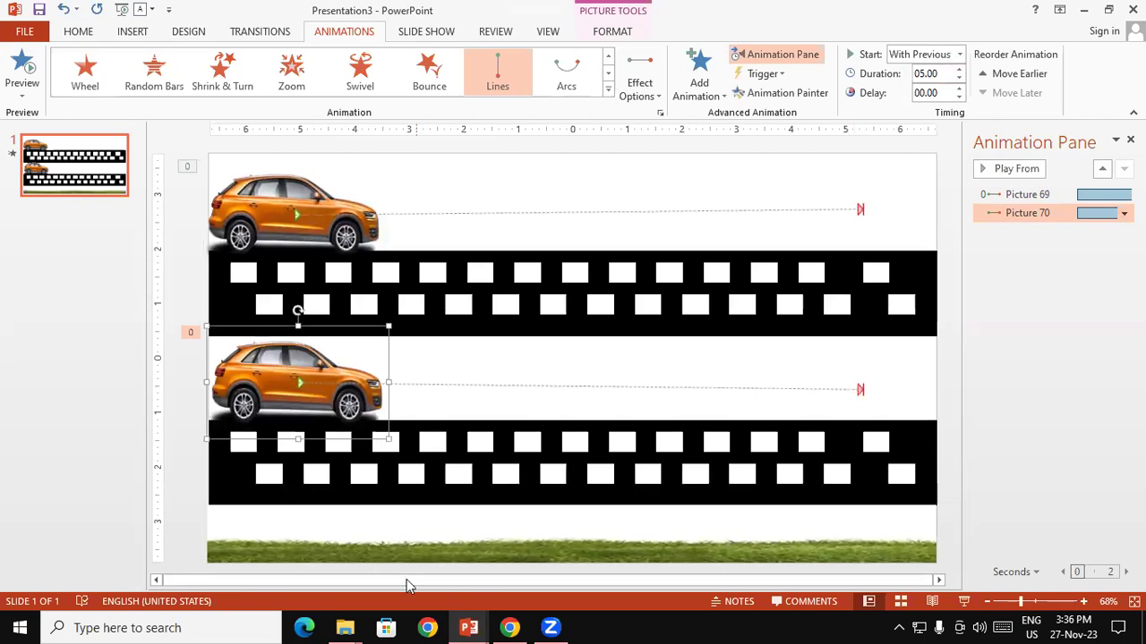
key(F5)
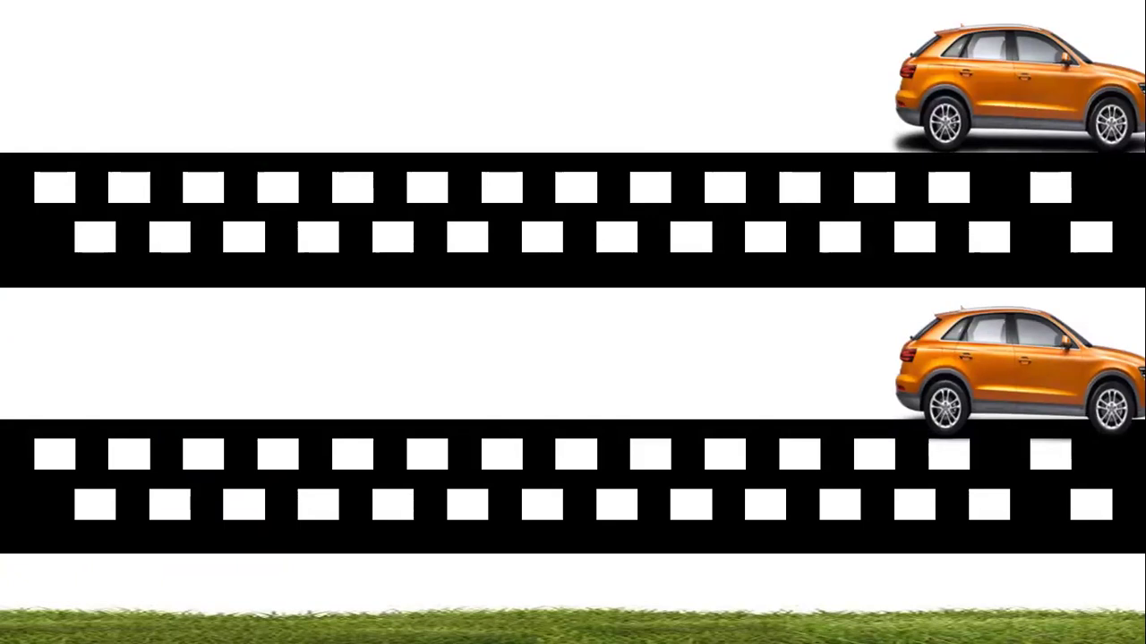
key(Escape)
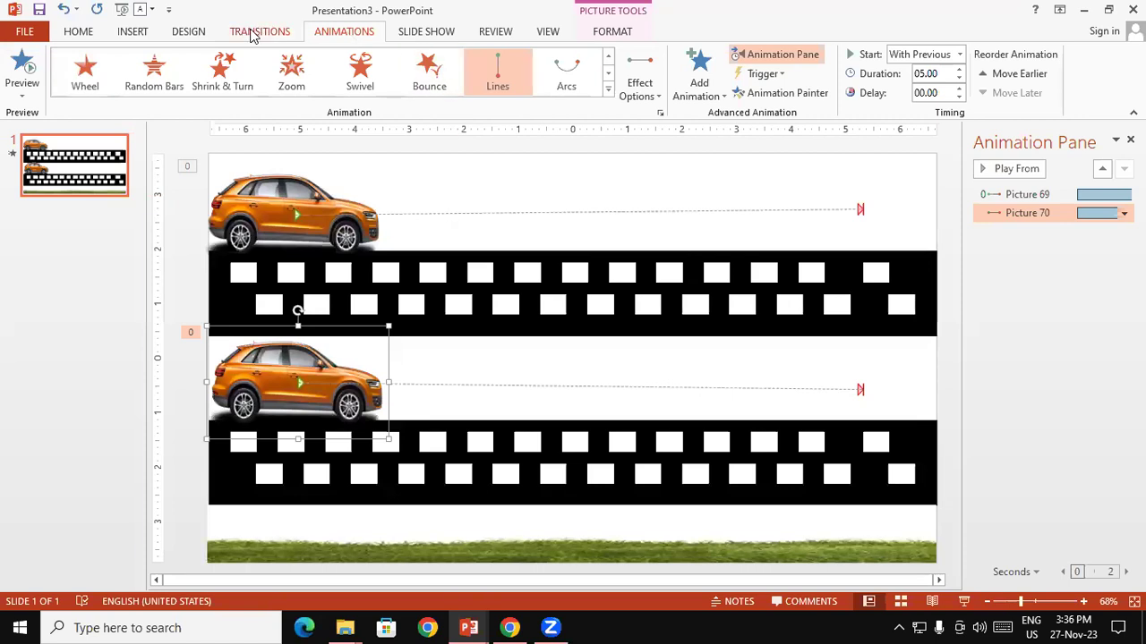
- Apply the Office Theme and add a blank second slide with Ctrl+M
click(202, 34)
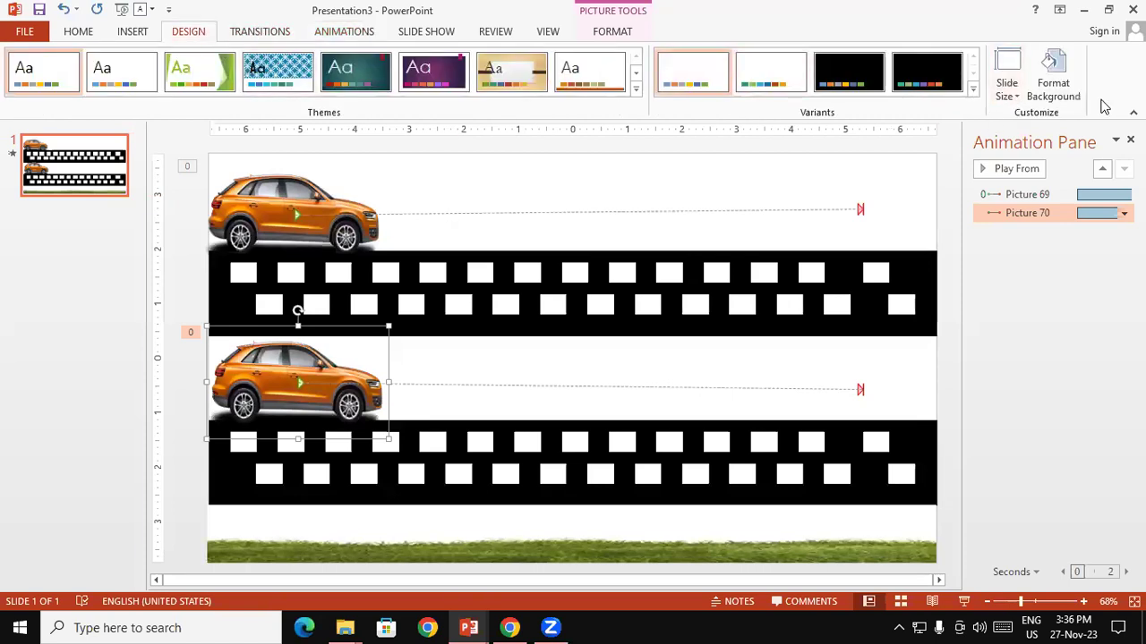
click(634, 89)
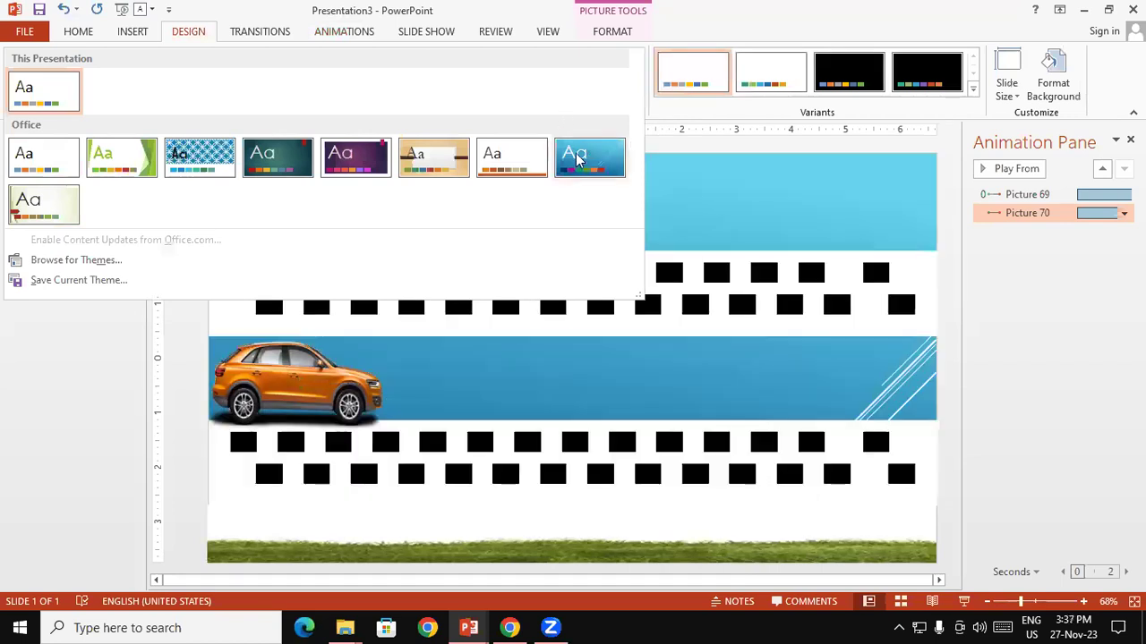
click(67, 164)
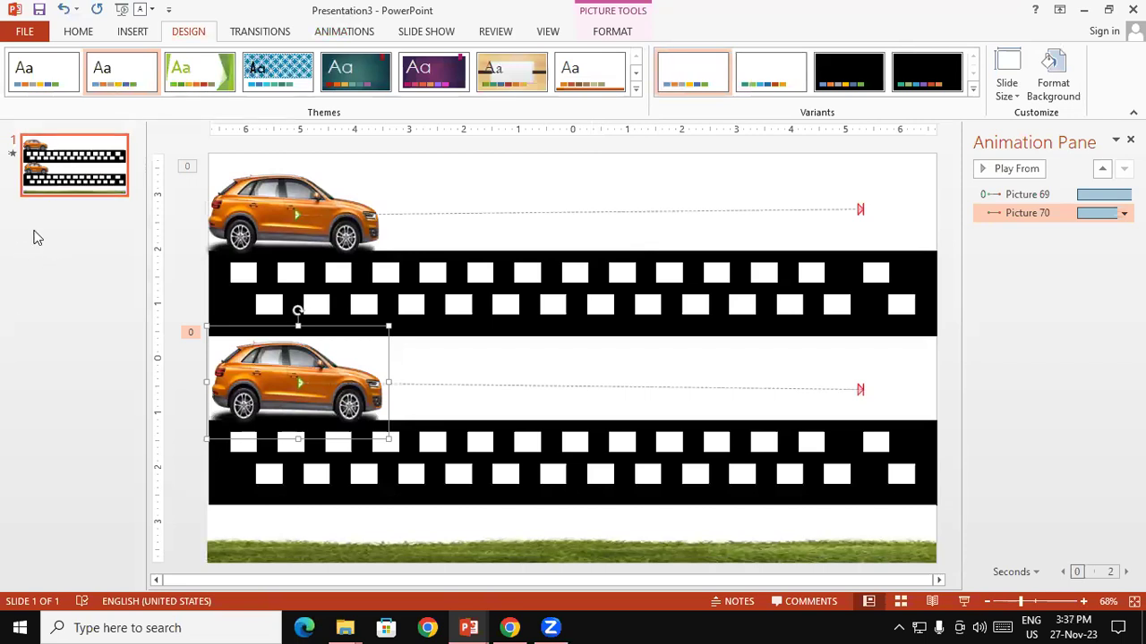
key(ctrl+m)
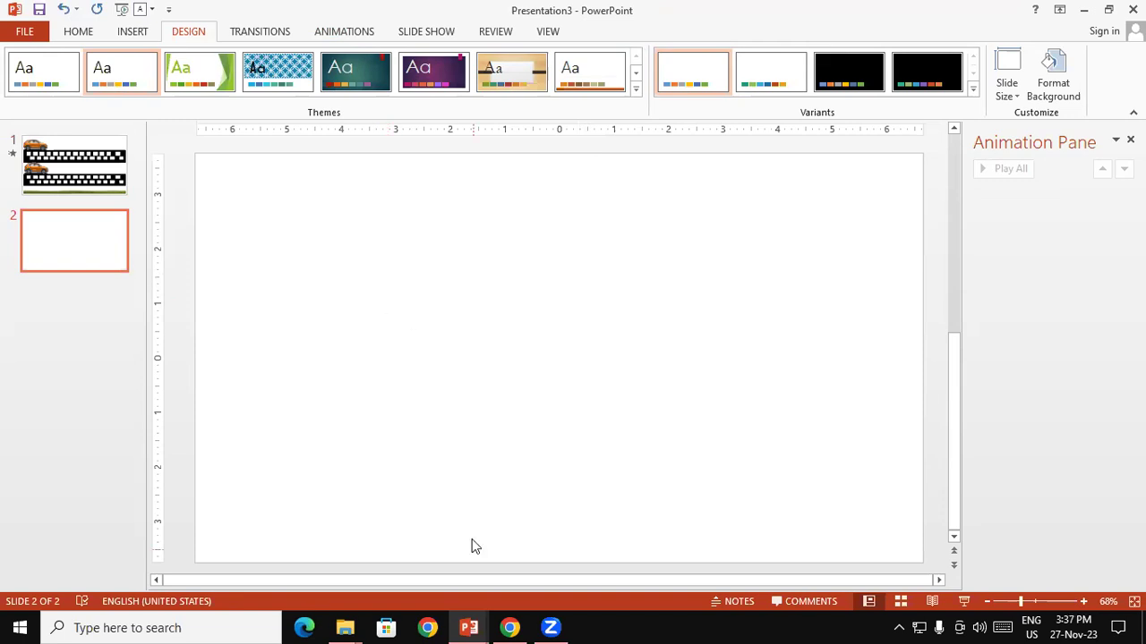
click(509, 628)
- Search Google for 'runway image' and switch to Images results
drag(184, 114, 57, 144)
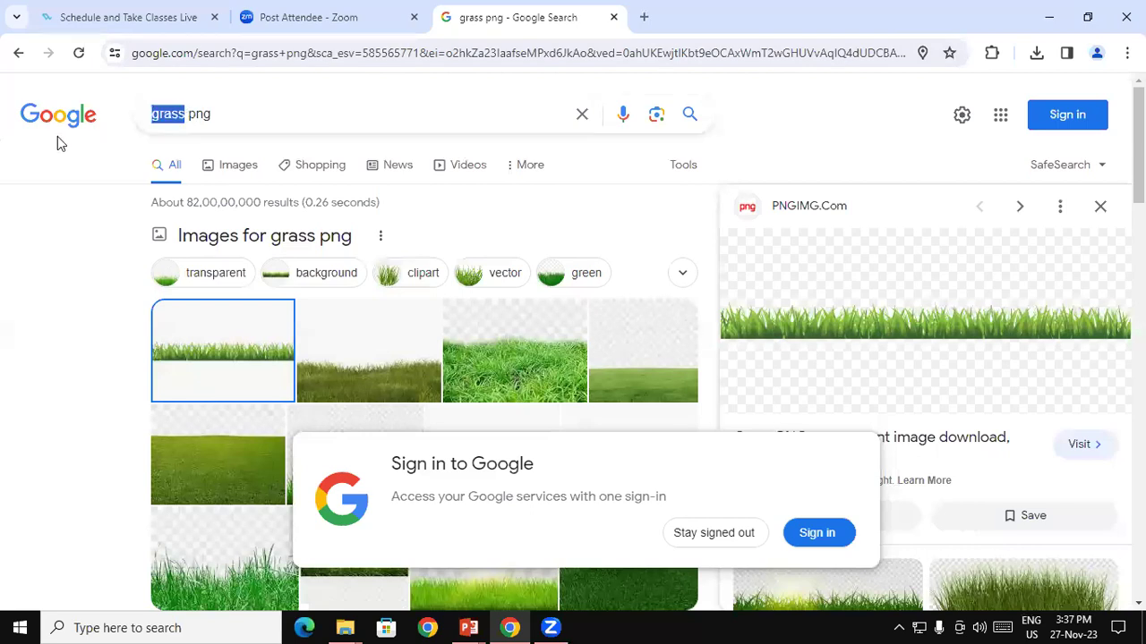
text(r)
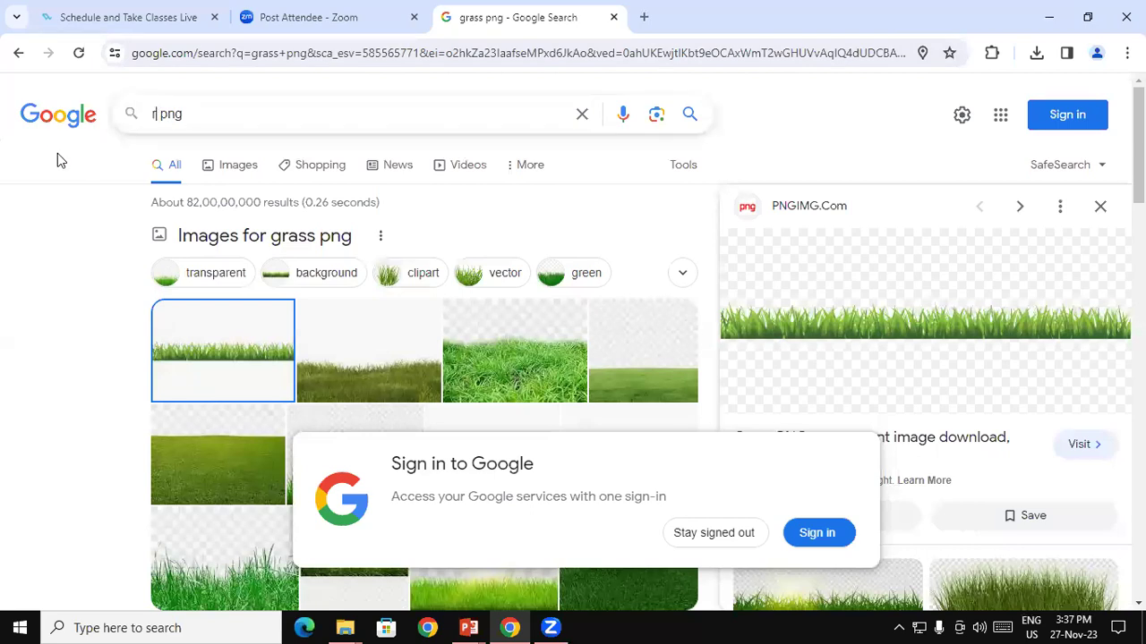
text(unwa)
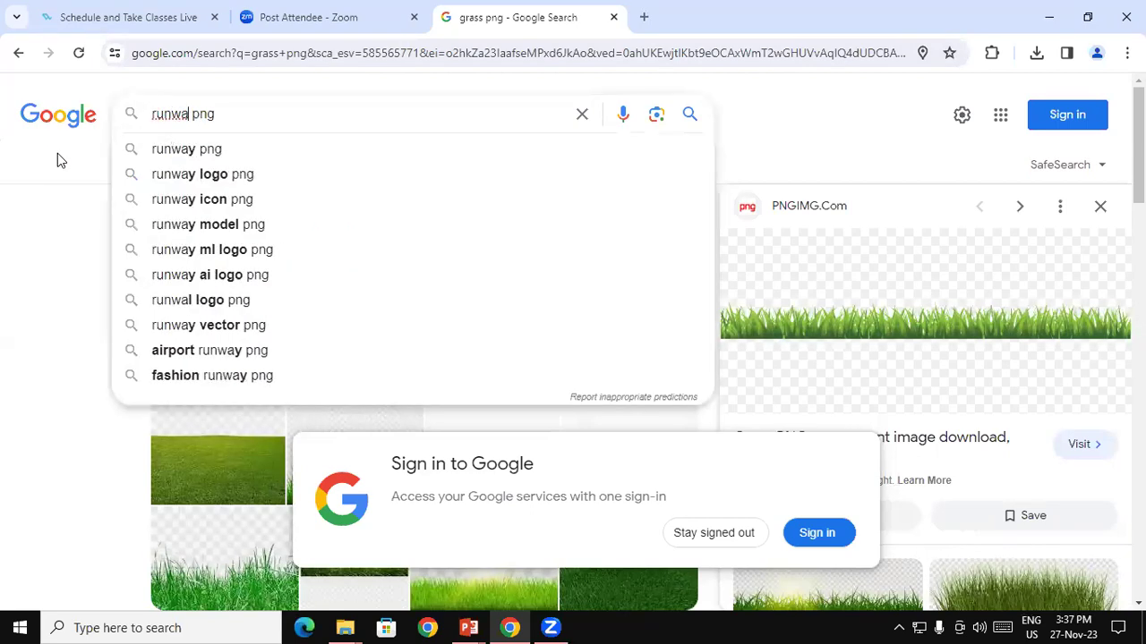
text(y image)
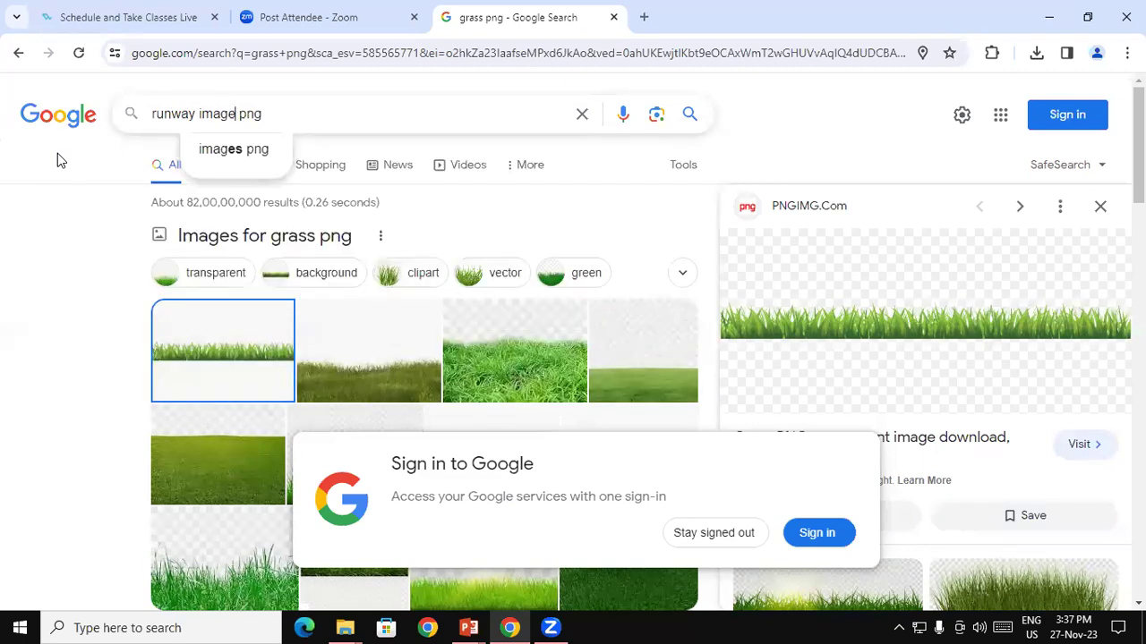
key(Return)
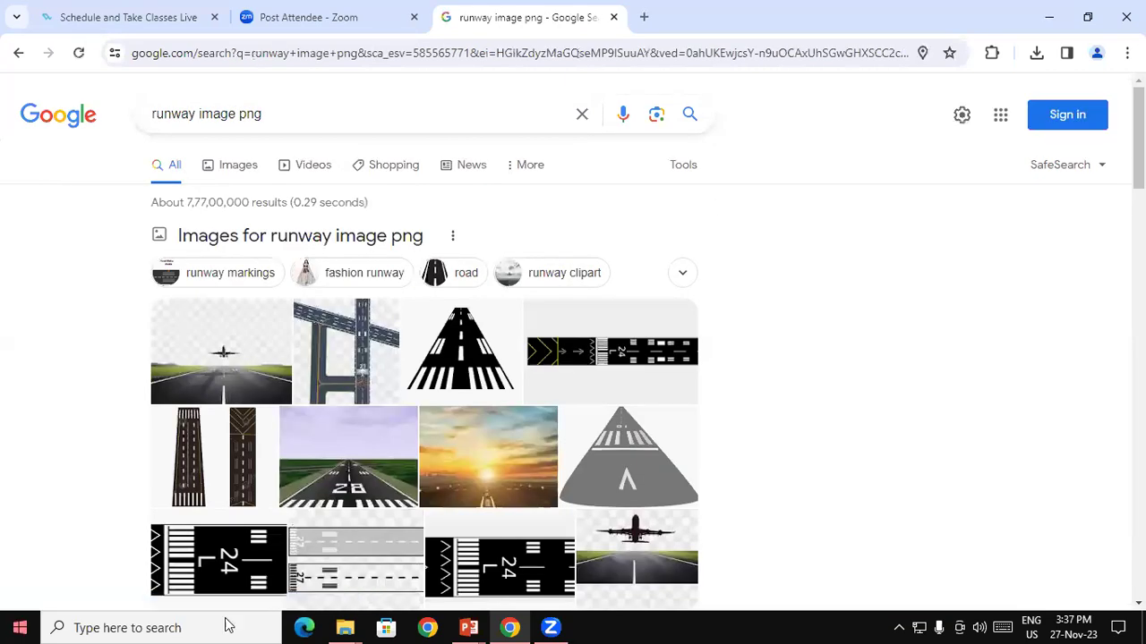
scroll(573, 340, down, 3)
scroll(570, 110, up, 3)
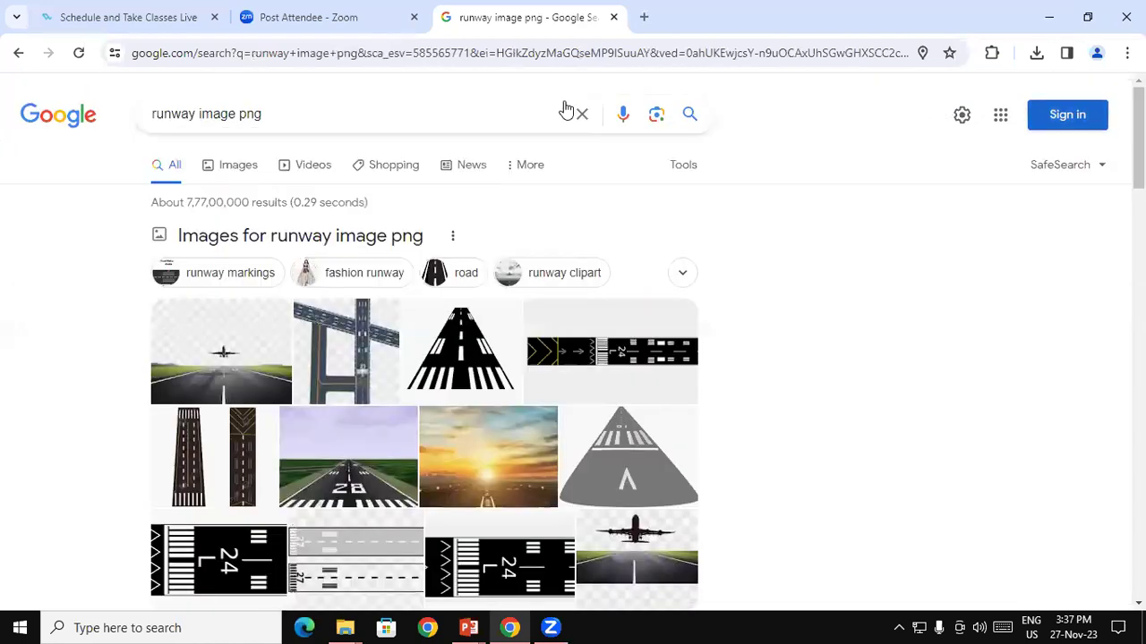
click(231, 168)
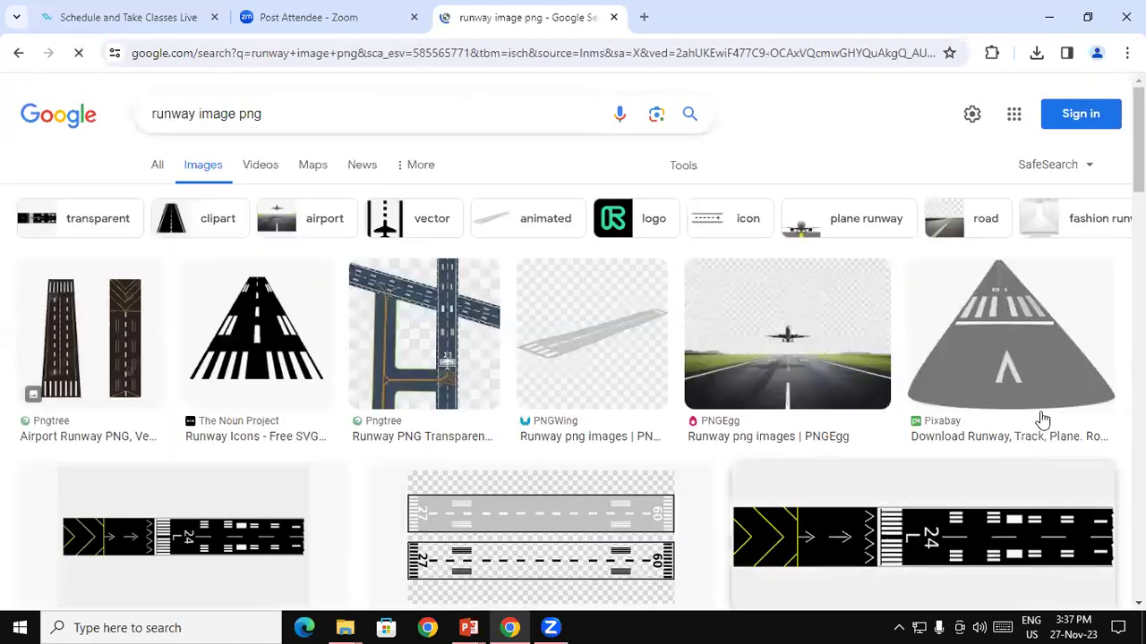
- Browse the runway results, then rerun the search as 'runway image' without png
scroll(1042, 420, down, 5)
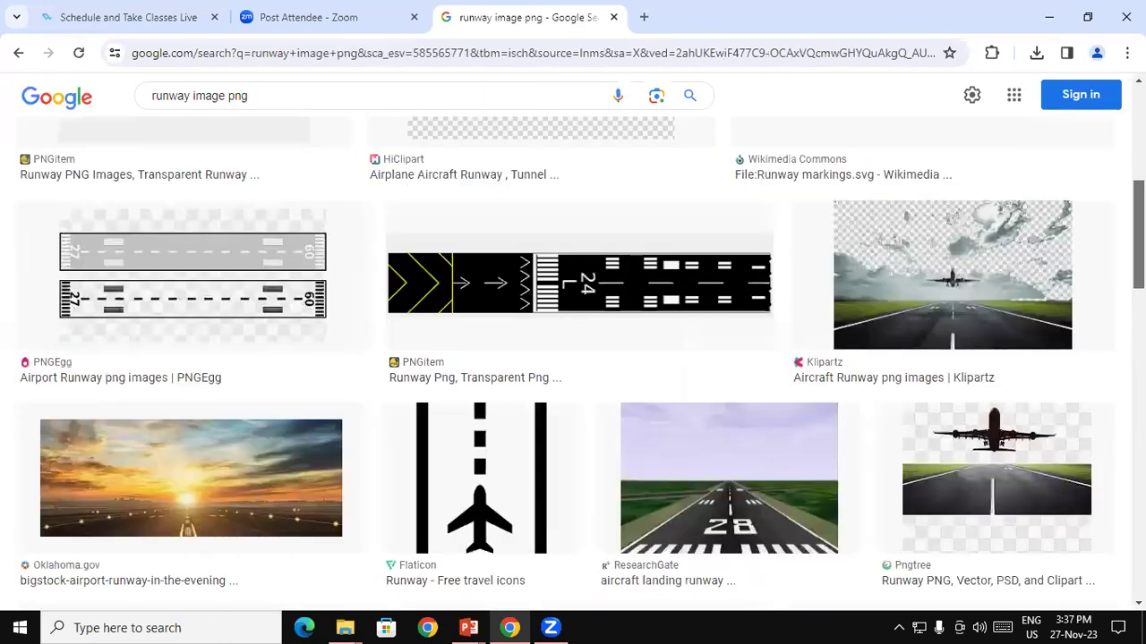
scroll(573, 358, down, 3)
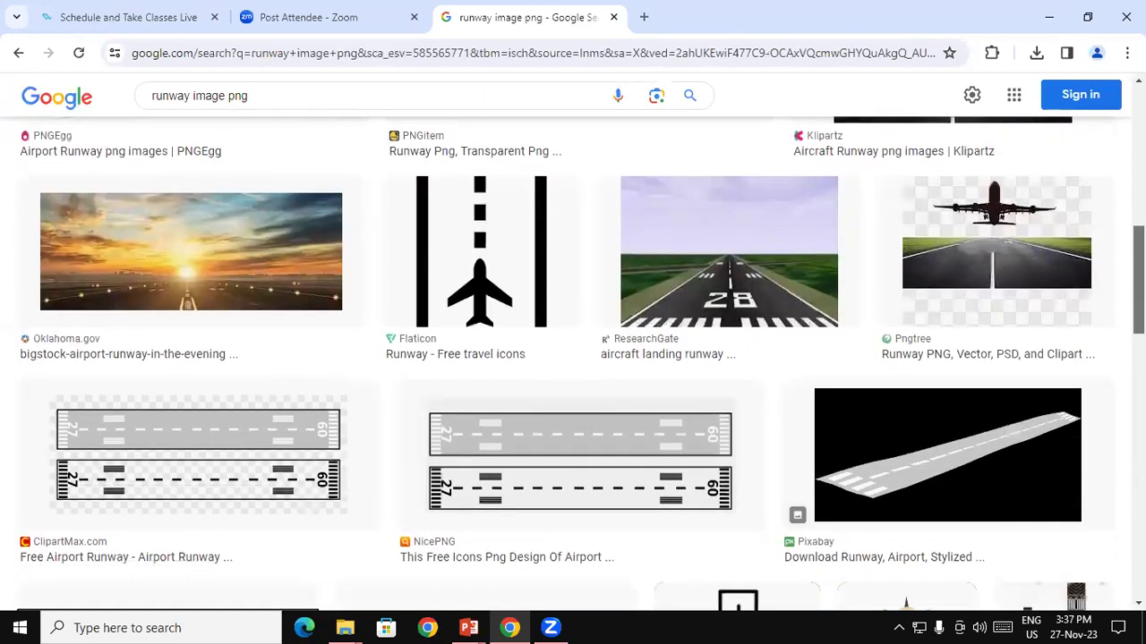
scroll(572, 358, down, 2)
scroll(573, 358, down, 5)
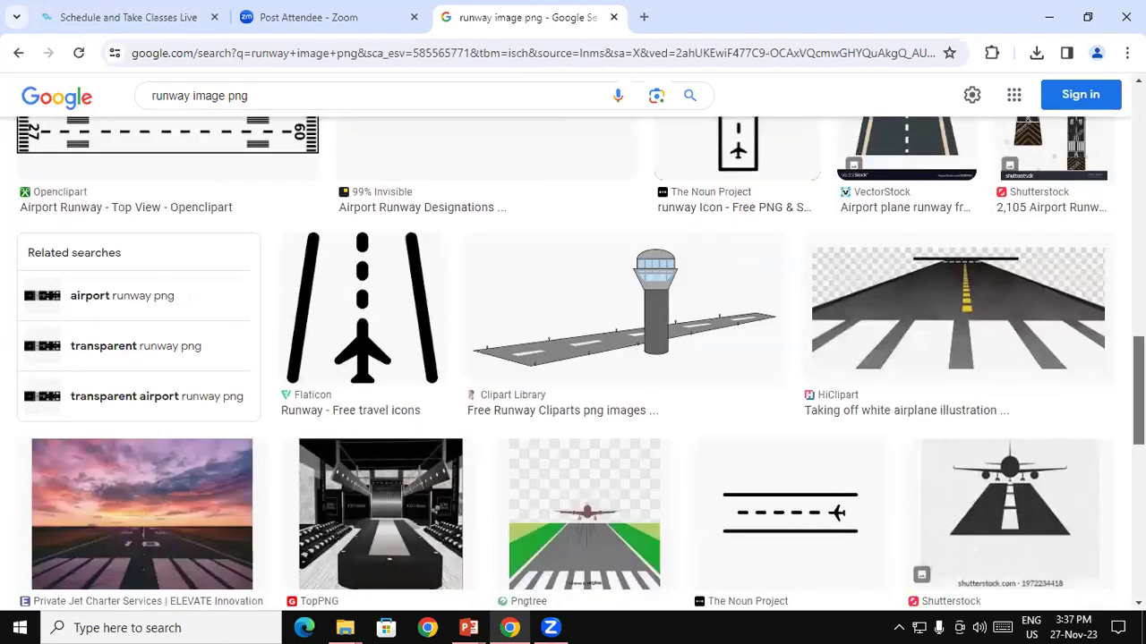
scroll(573, 358, down, 3)
scroll(573, 358, down, 3)
scroll(573, 358, down, 3)
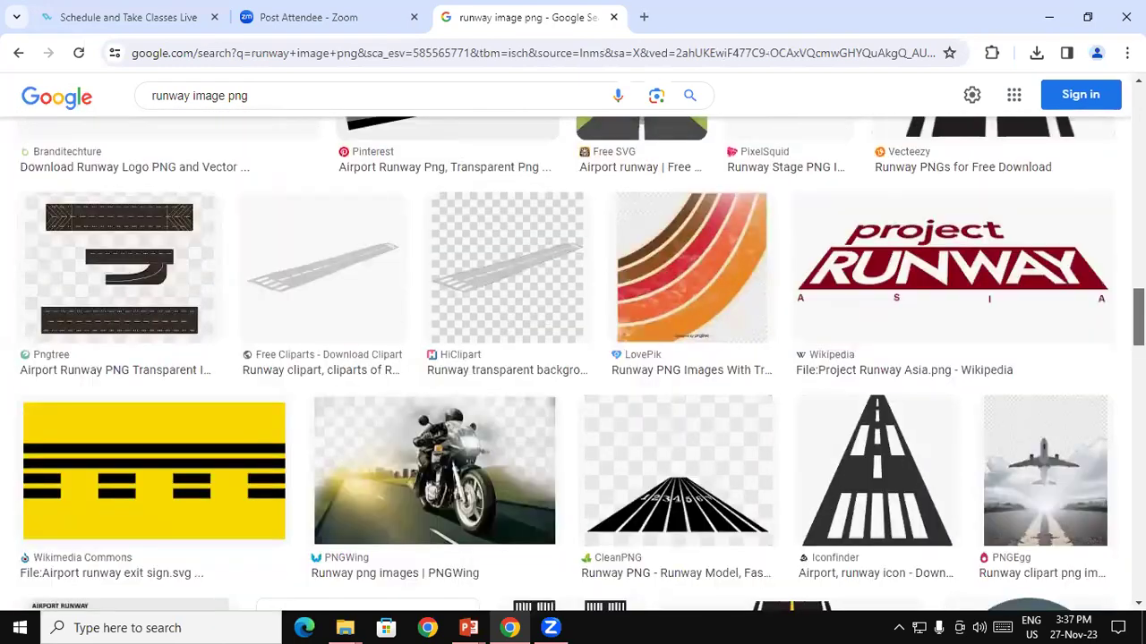
scroll(572, 358, down, 3)
scroll(573, 358, down, 1)
scroll(573, 358, down, 1)
scroll(573, 358, down, 2)
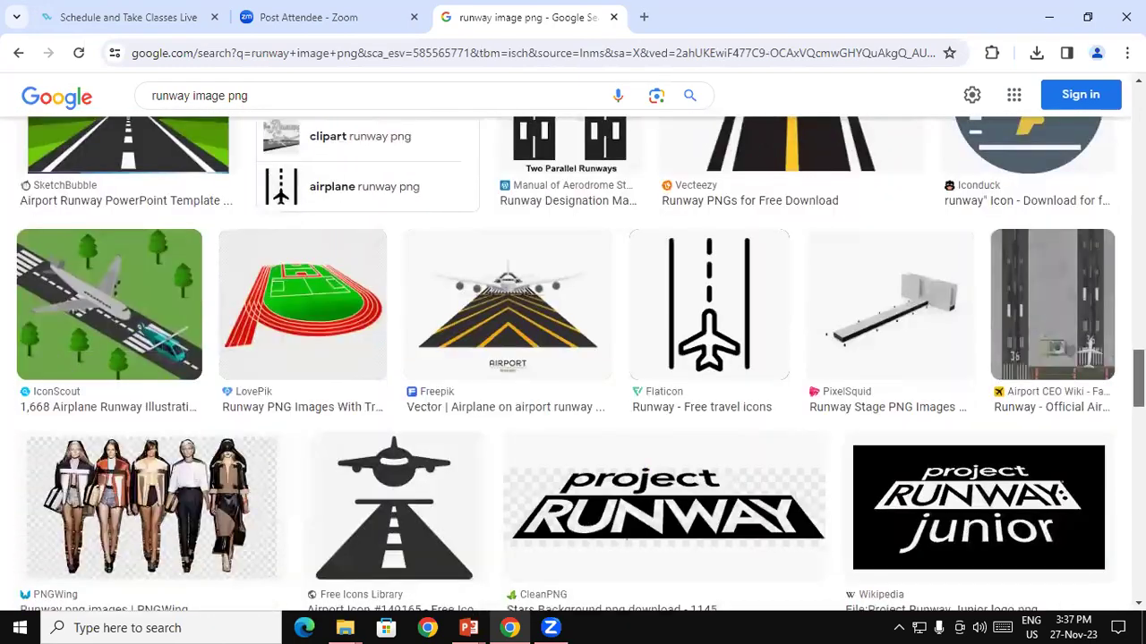
scroll(573, 358, down, 3)
scroll(573, 358, down, 3)
scroll(573, 358, up, 3)
scroll(573, 358, up, 3)
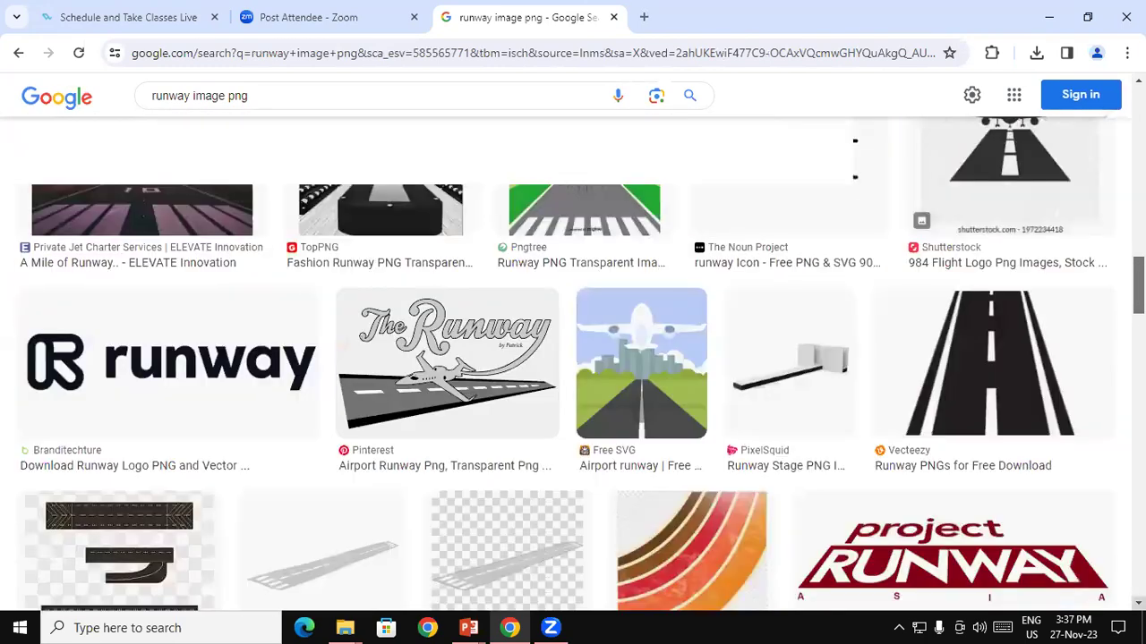
scroll(573, 358, up, 3)
scroll(573, 358, up, 2)
click(273, 89)
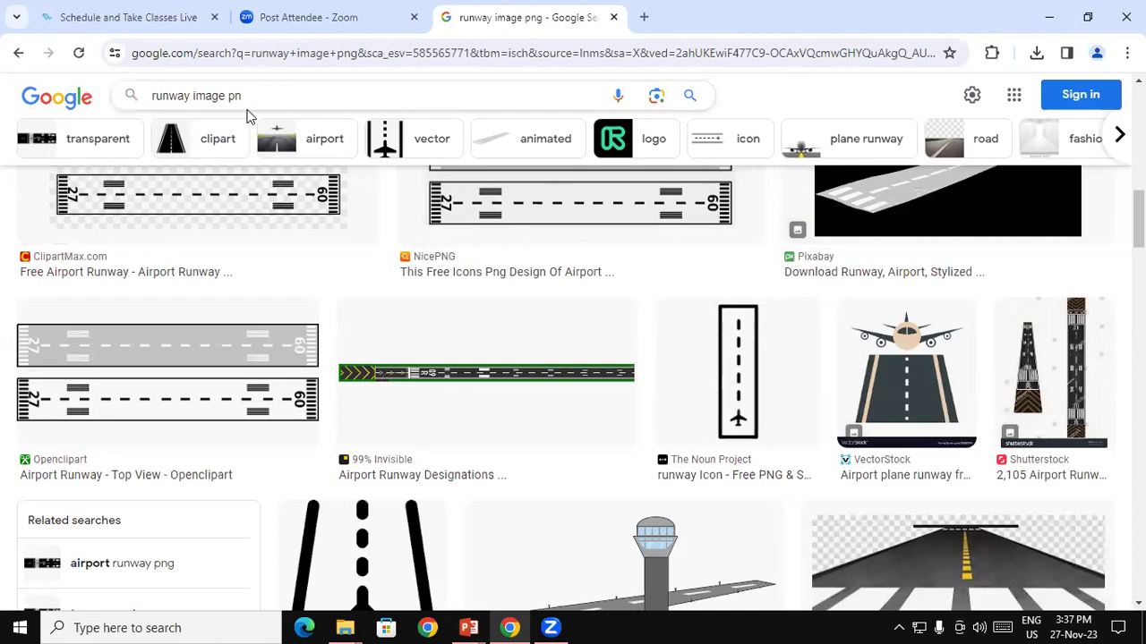
key(BackSpace)
key(BackSpace)
key(Return)
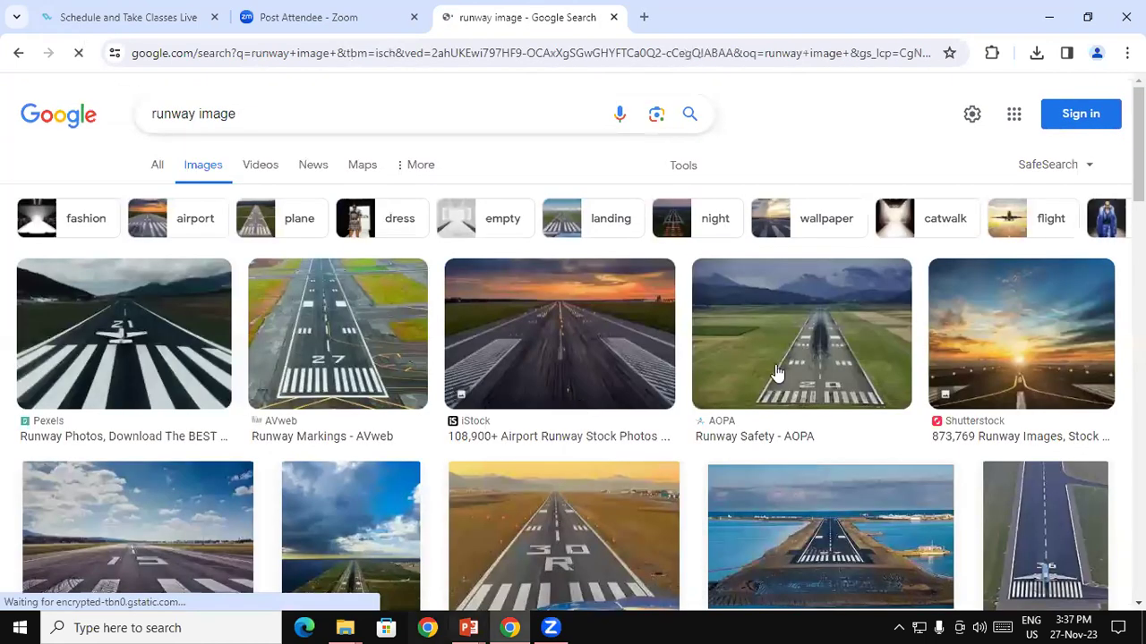
- Preview the iStock sunset runway photo and save it to the Desktop as 'runway image'
click(552, 345)
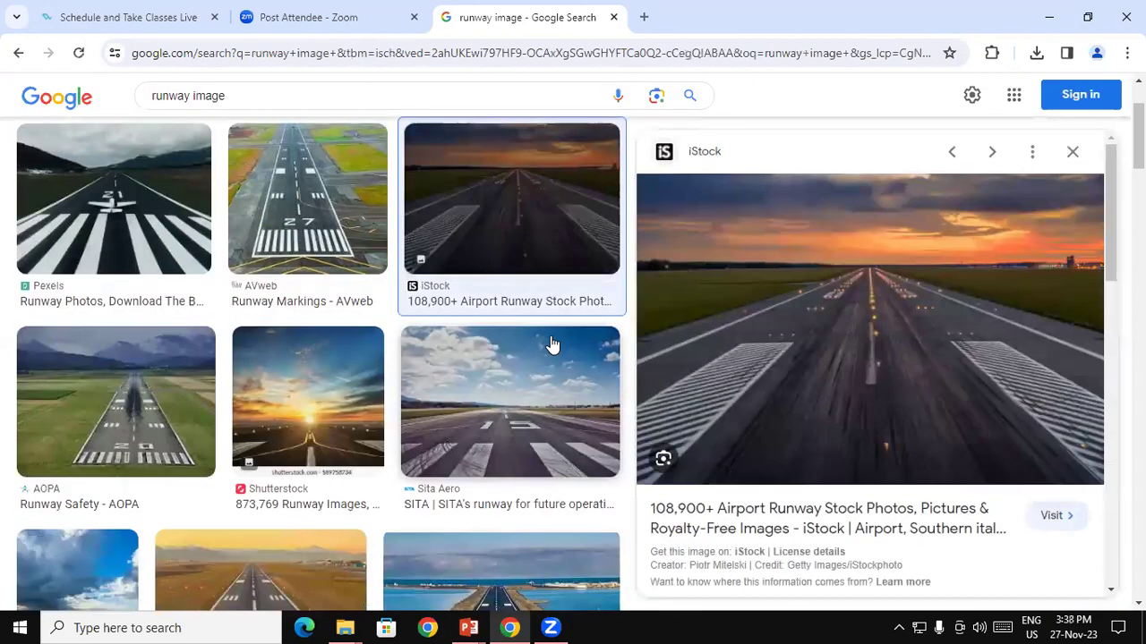
right_click(797, 308)
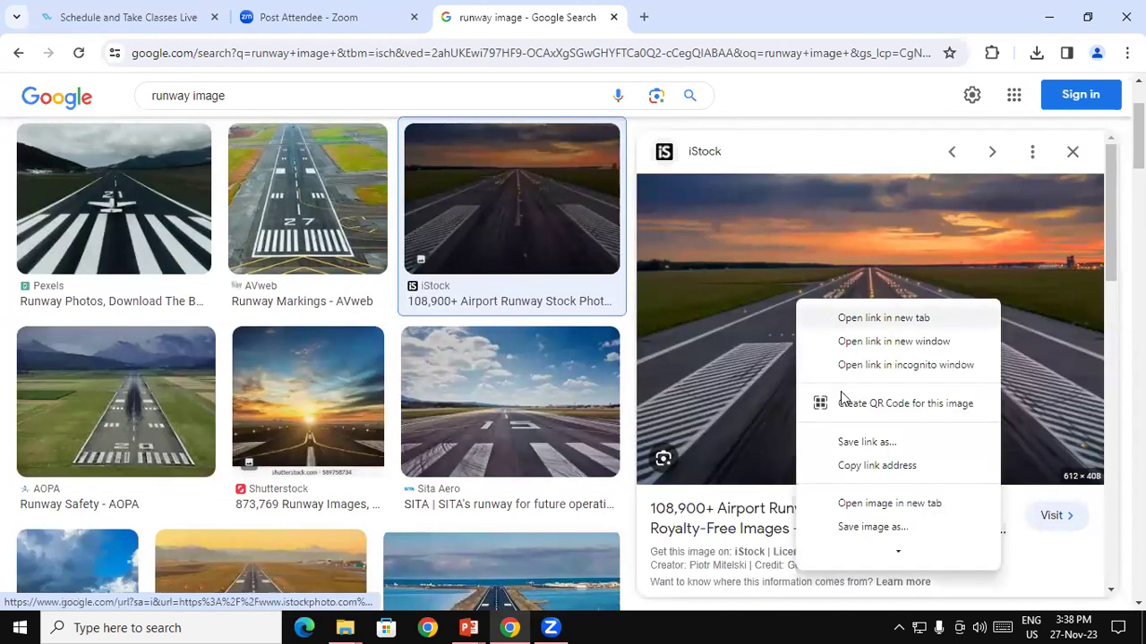
click(867, 528)
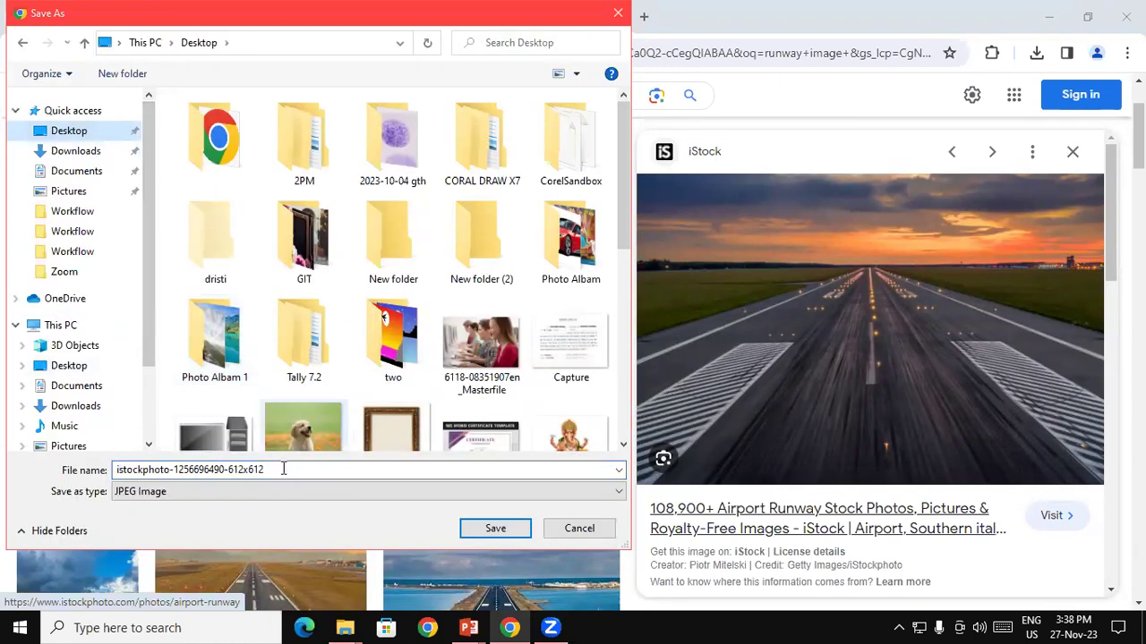
text(runway image)
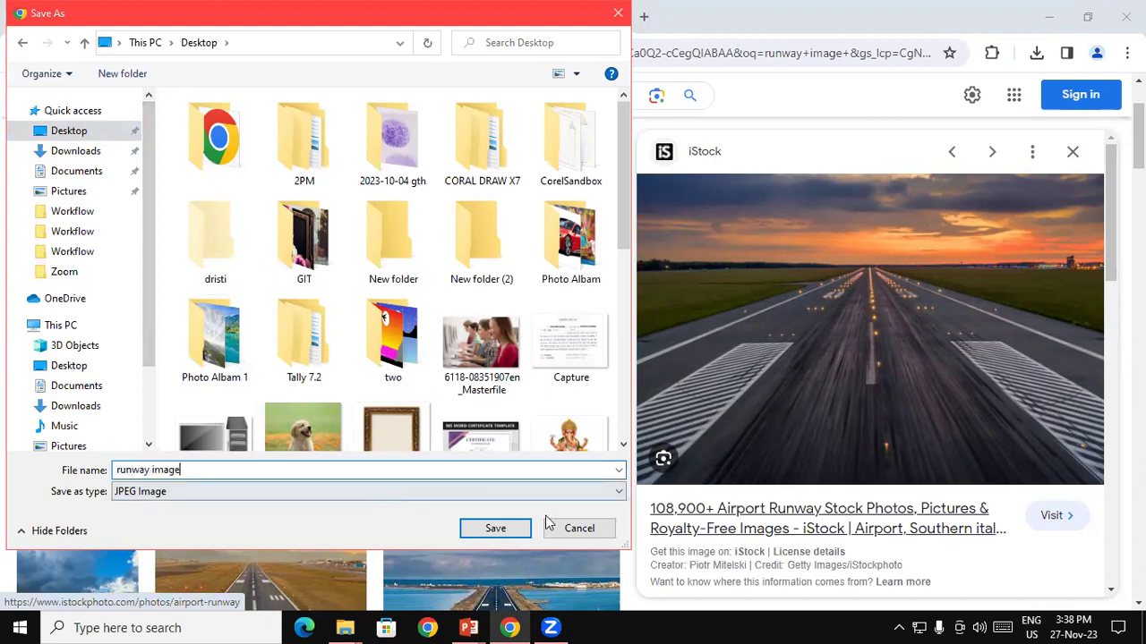
click(513, 532)
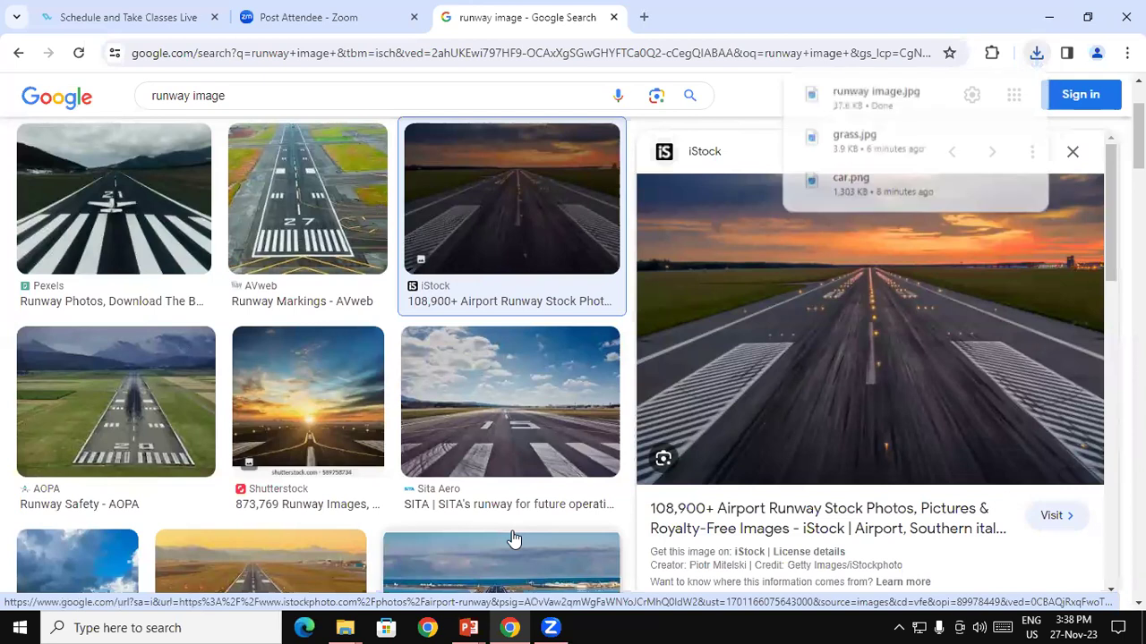
mouse_move(506, 573)
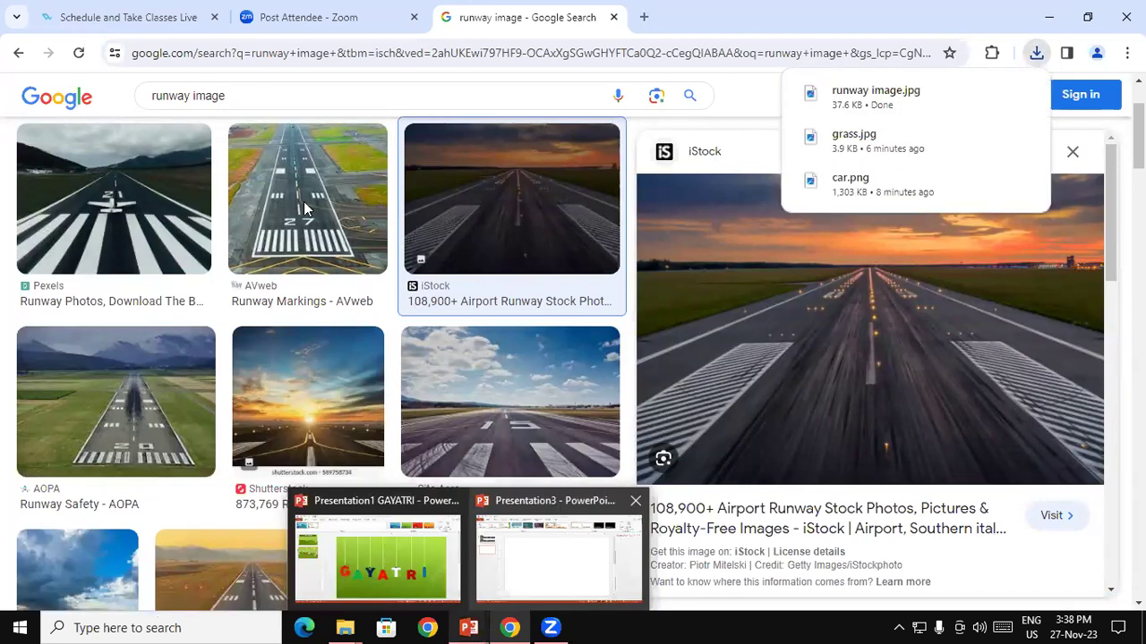
- Insert the 'runway image' picture onto slide 2
click(554, 550)
click(106, 71)
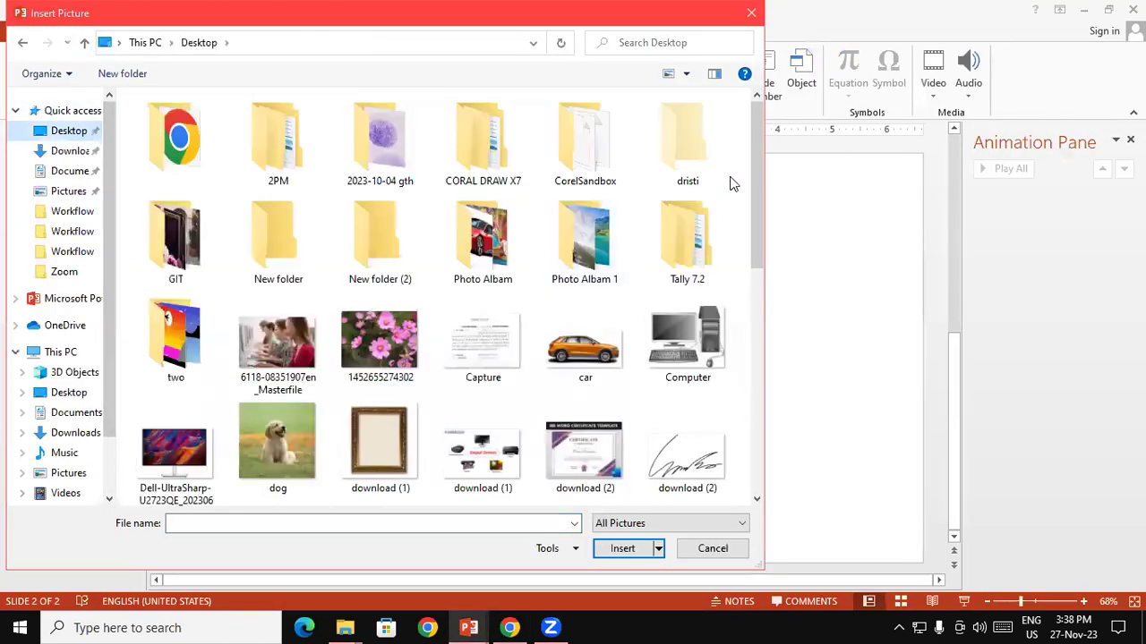
drag(758, 188, 785, 378)
click(304, 403)
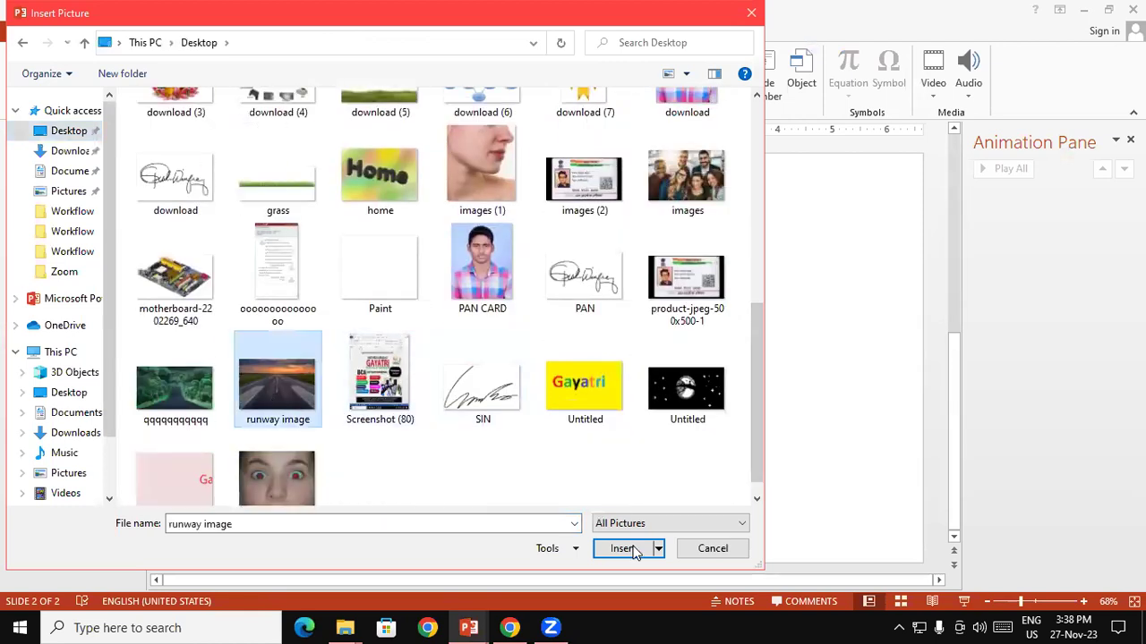
click(623, 549)
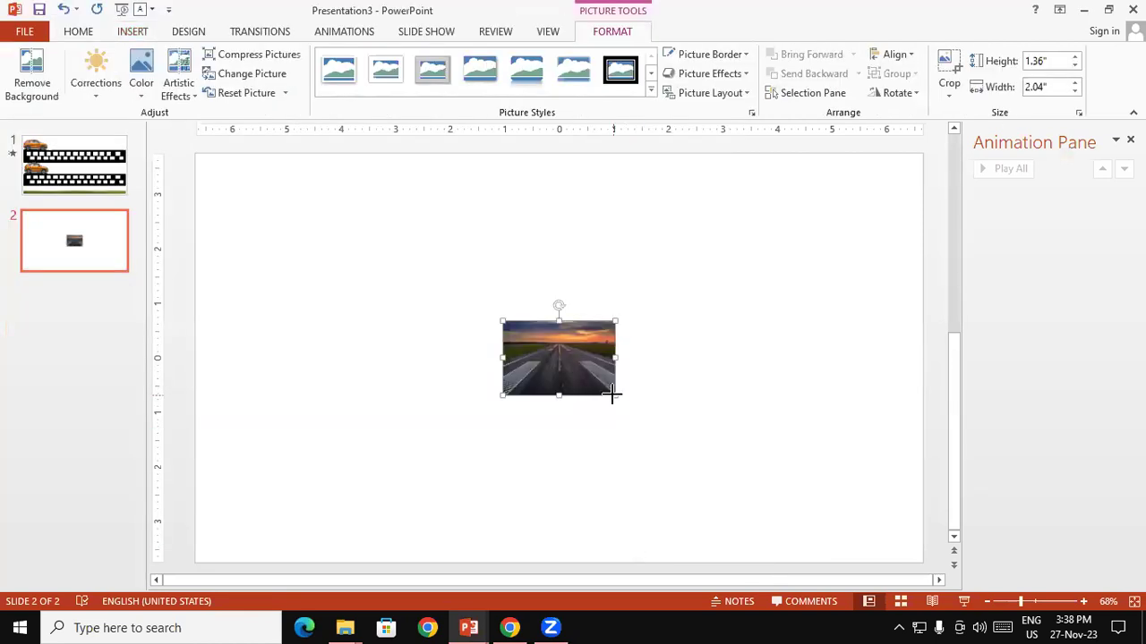
- Stretch the runway photo to fill the slide edge to edge at 13.33" by 7.49"
drag(613, 393, 892, 460)
mouse_move(597, 330)
mouse_down()
mouse_move(557, 278)
mouse_move(378, 212)
mouse_up()
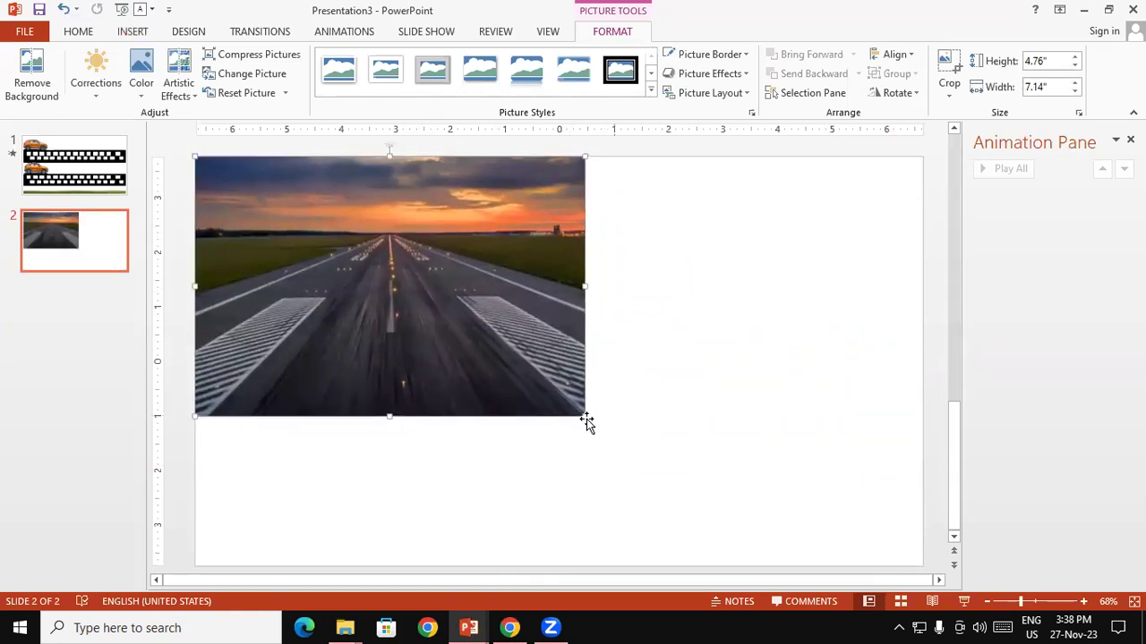
mouse_move(583, 414)
mouse_down()
mouse_move(777, 415)
mouse_move(807, 431)
mouse_up()
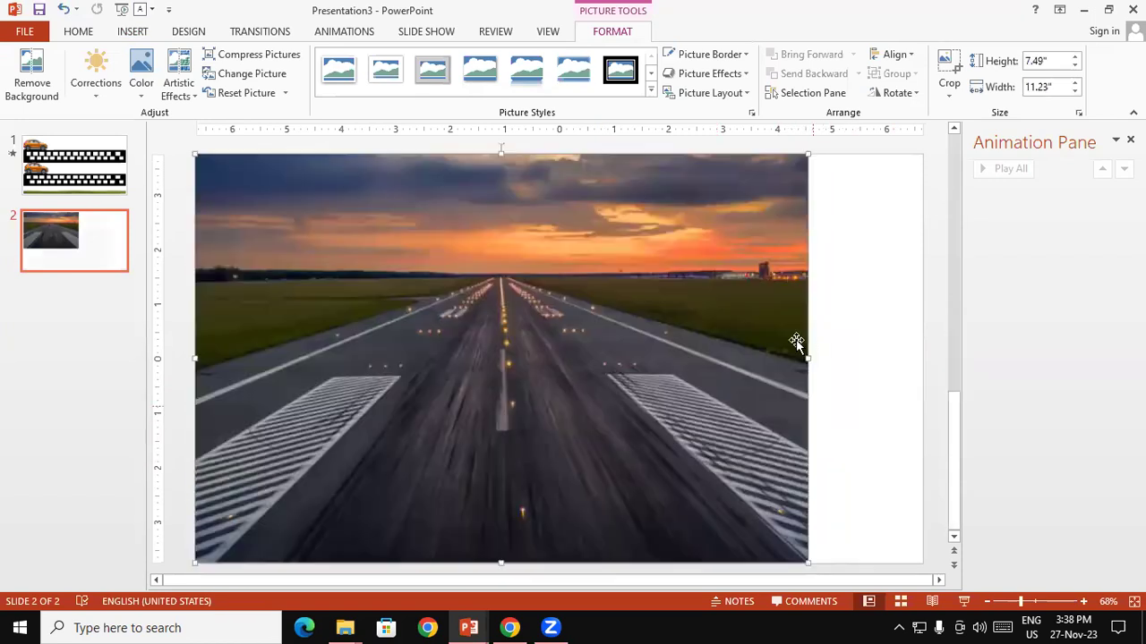
drag(808, 358, 923, 371)
click(1129, 139)
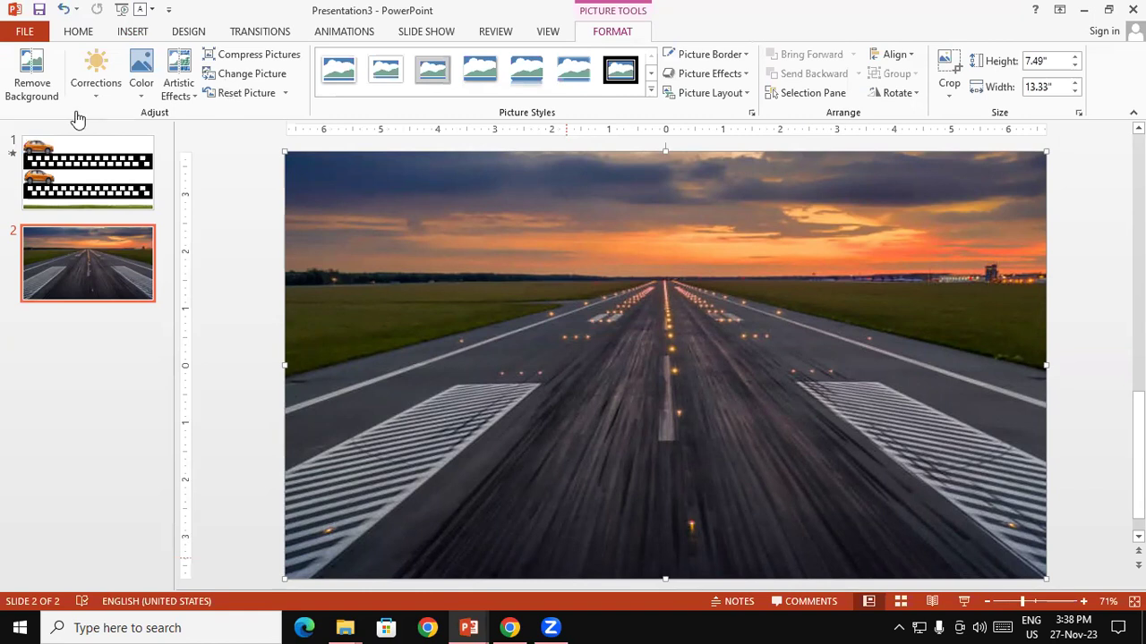
- Search Google Images for 'airplane image png'
key(alt+Tab)
text(a)
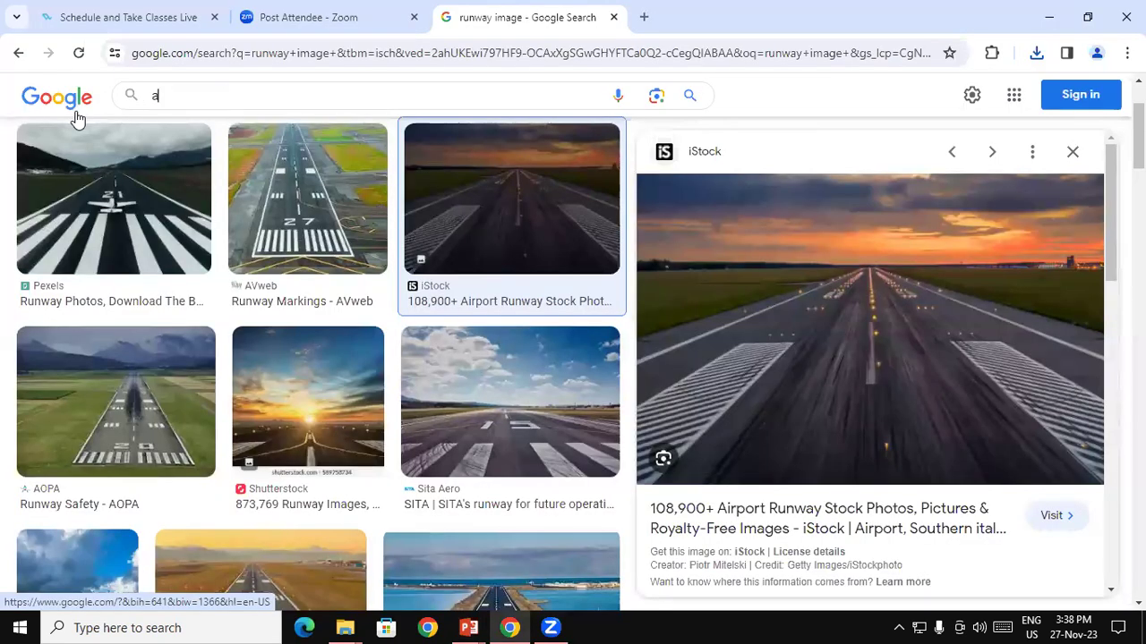
text(irplan)
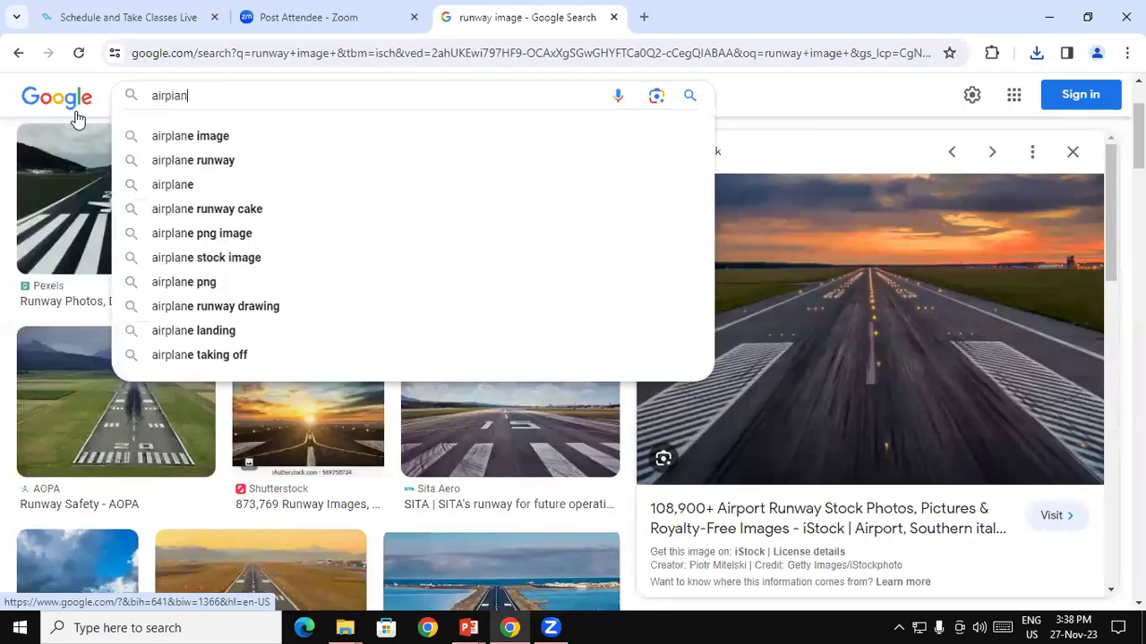
text(e im)
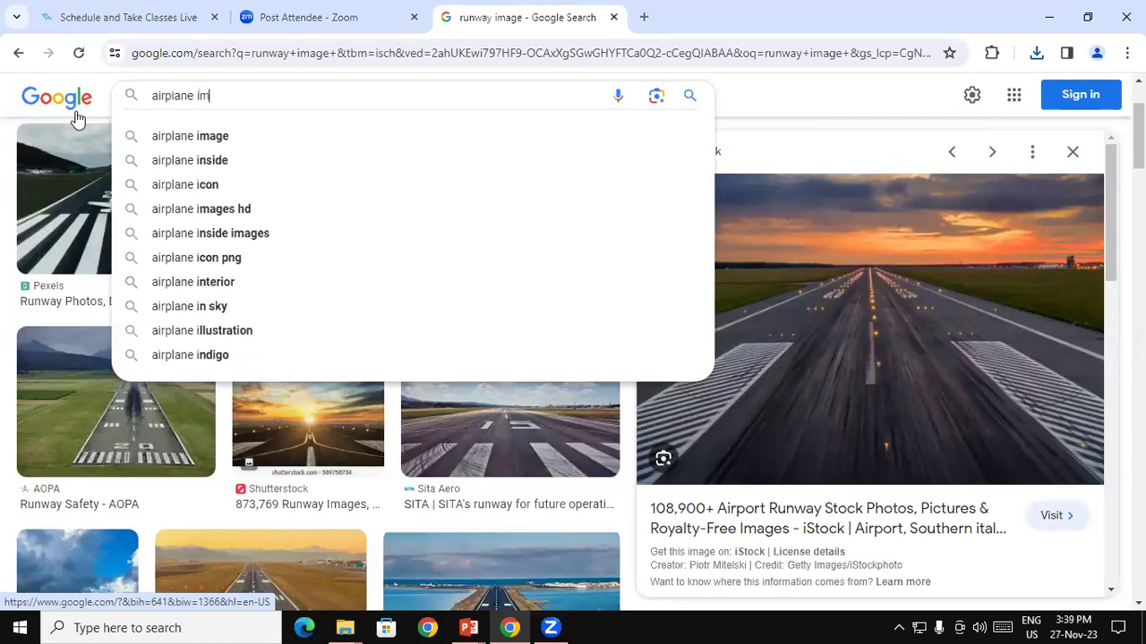
text(age p)
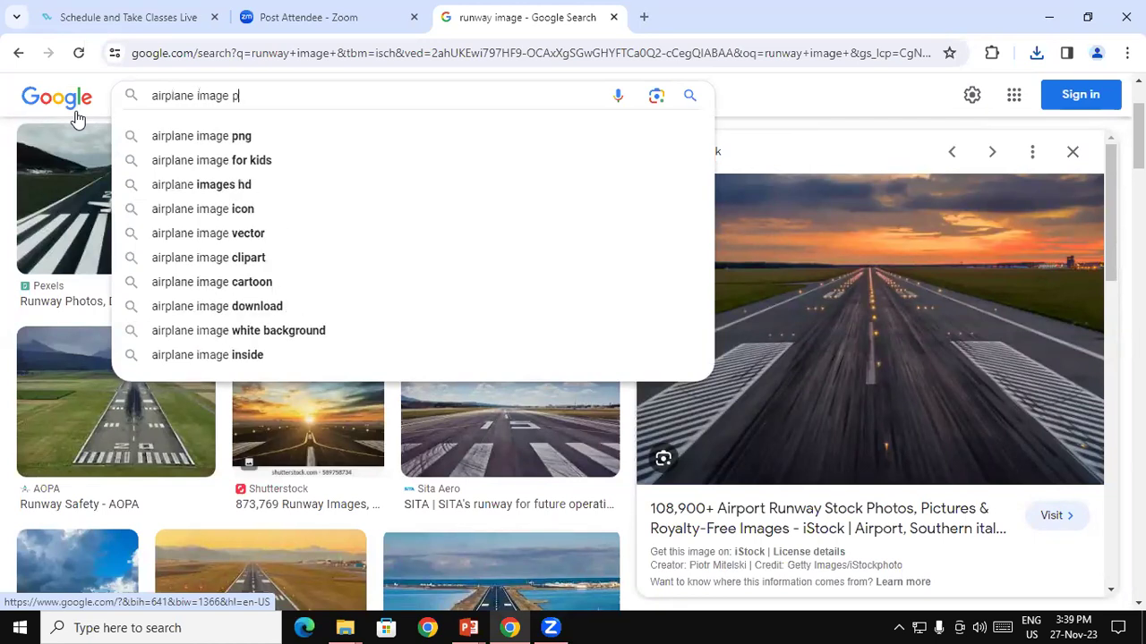
text(ng)
key(Return)
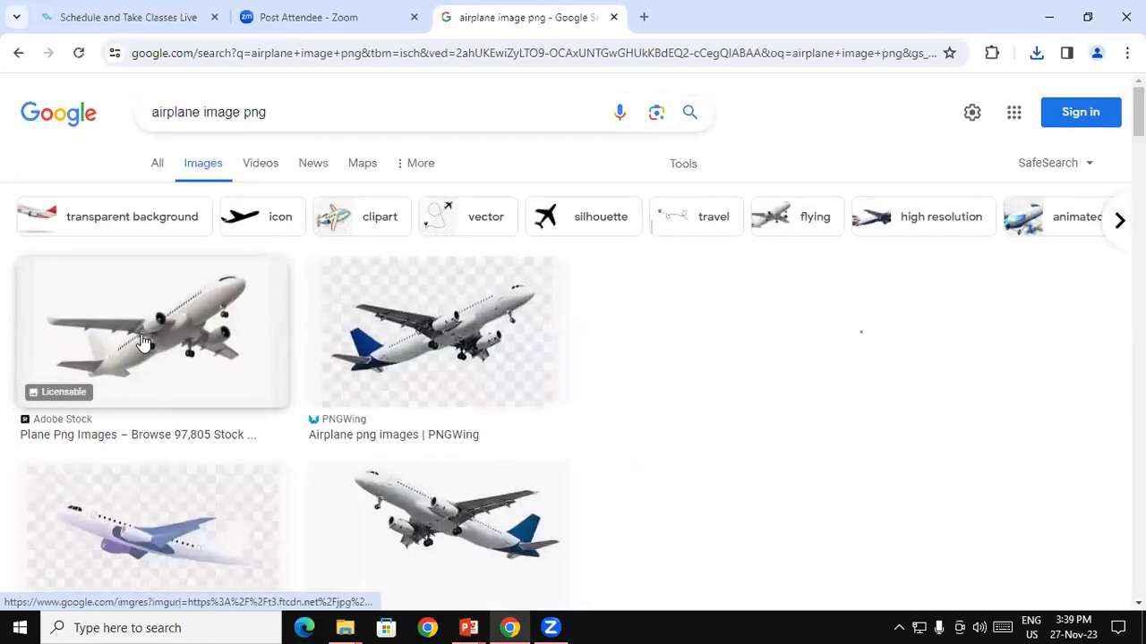
- Abandon saving the Adobe Stock plane and preview the PNGWing blue-tailed airplane instead
click(143, 343)
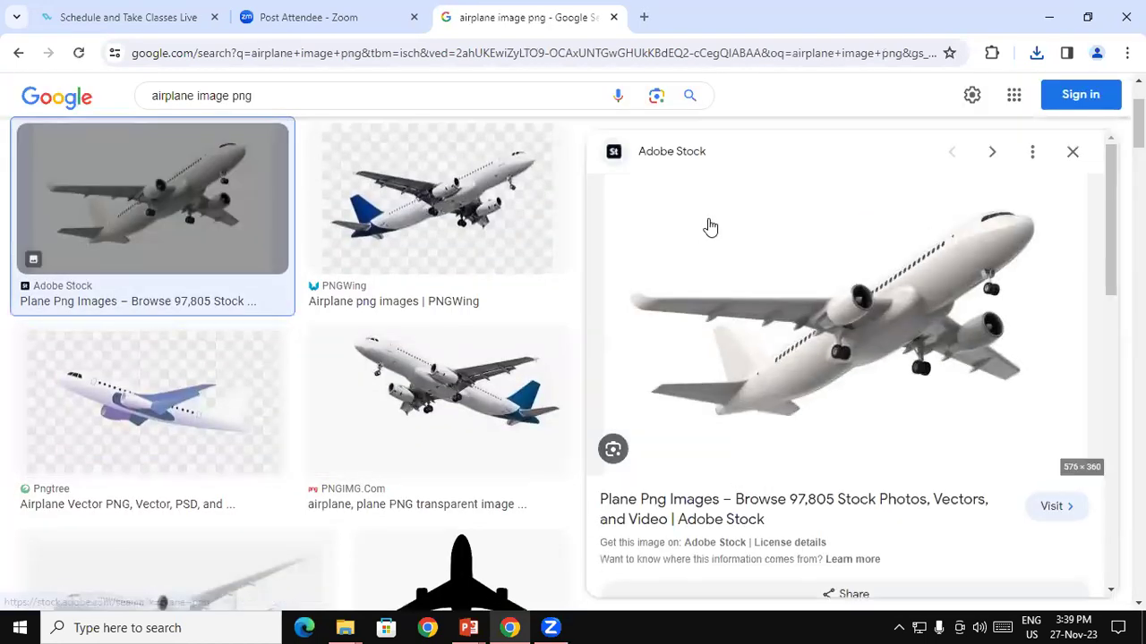
right_click(710, 228)
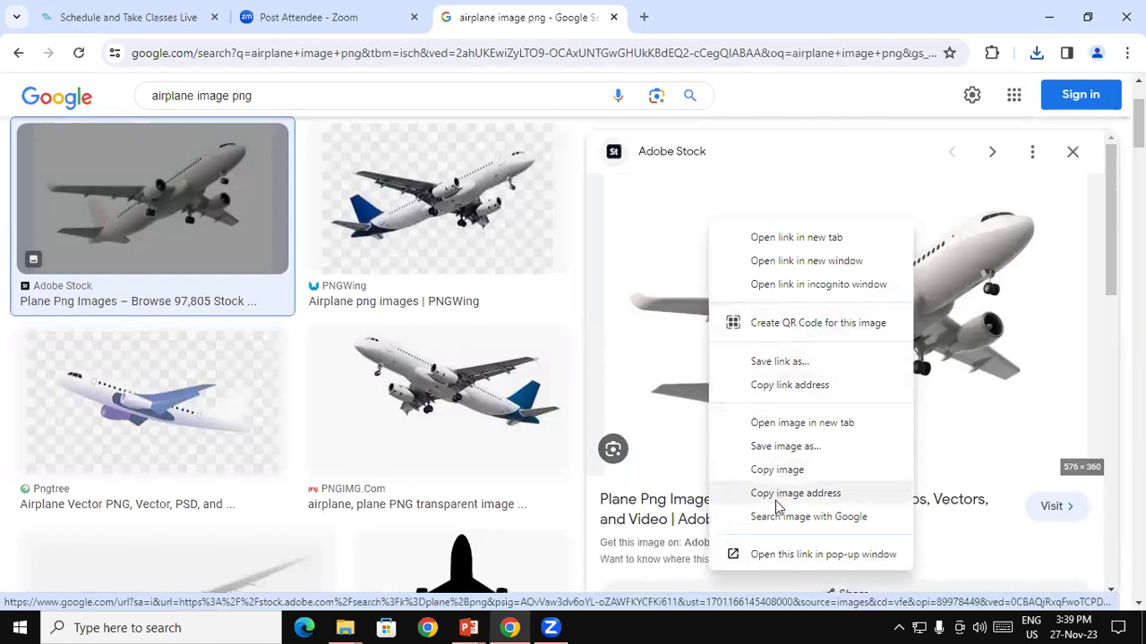
click(777, 445)
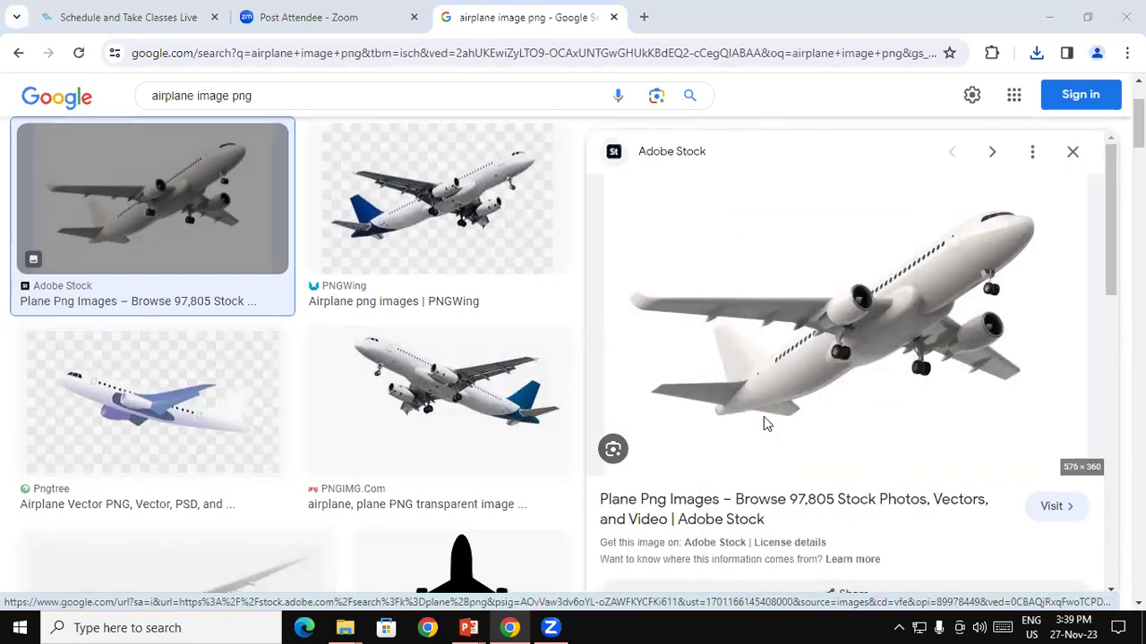
click(185, 492)
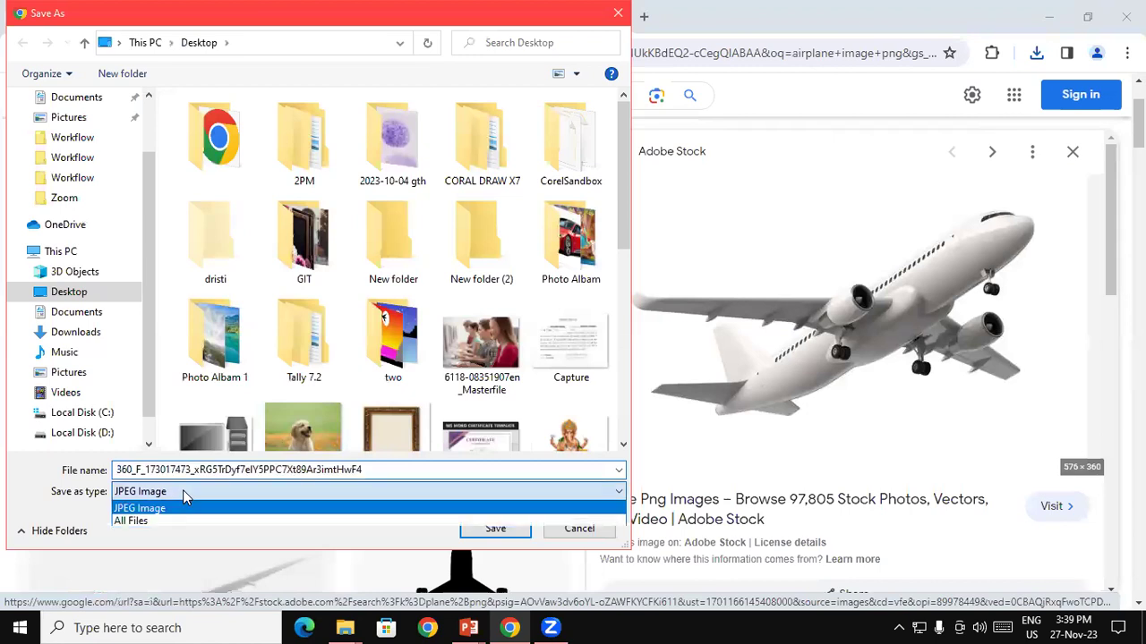
click(315, 463)
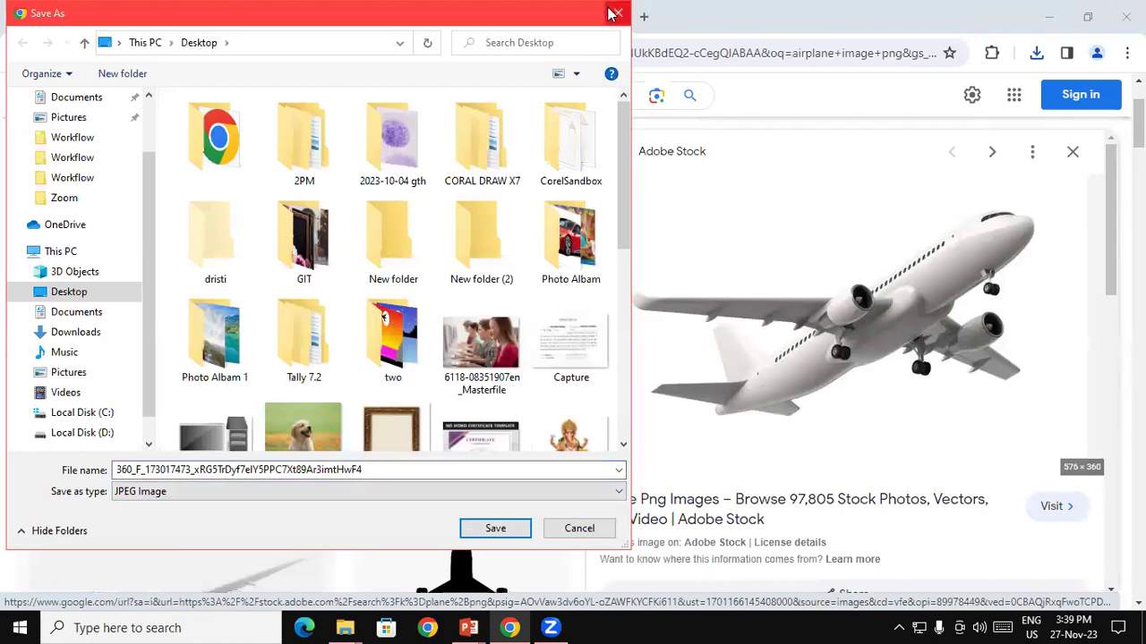
click(617, 13)
click(1072, 154)
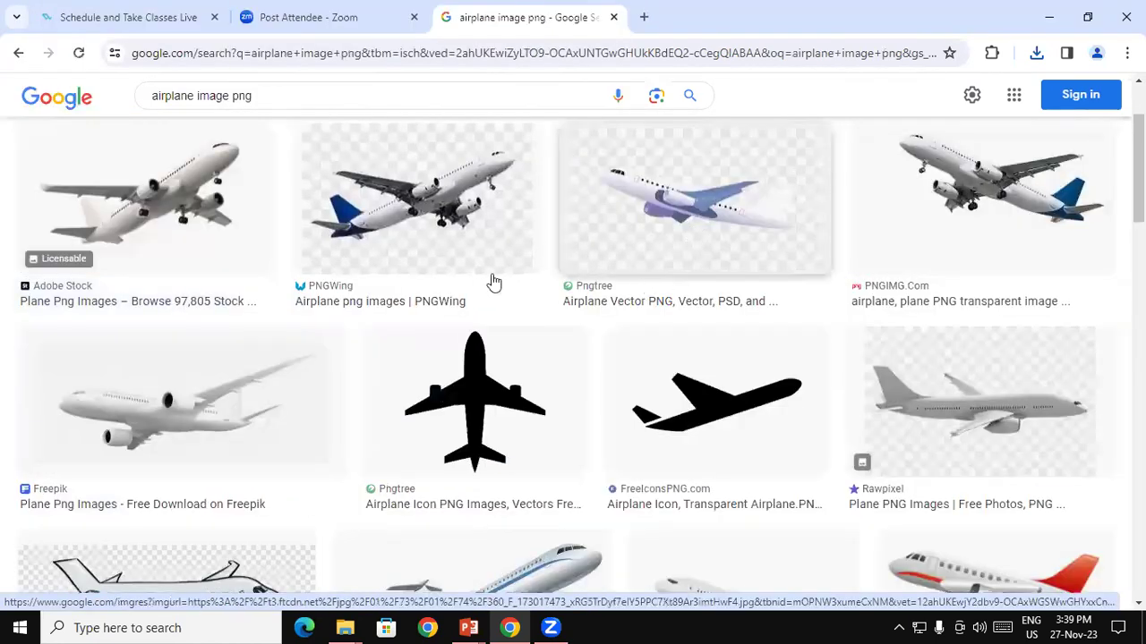
click(466, 204)
- Save the blue-tailed PNGWing airplane cutout into the Desktop folder as airplane.png
right_click(796, 244)
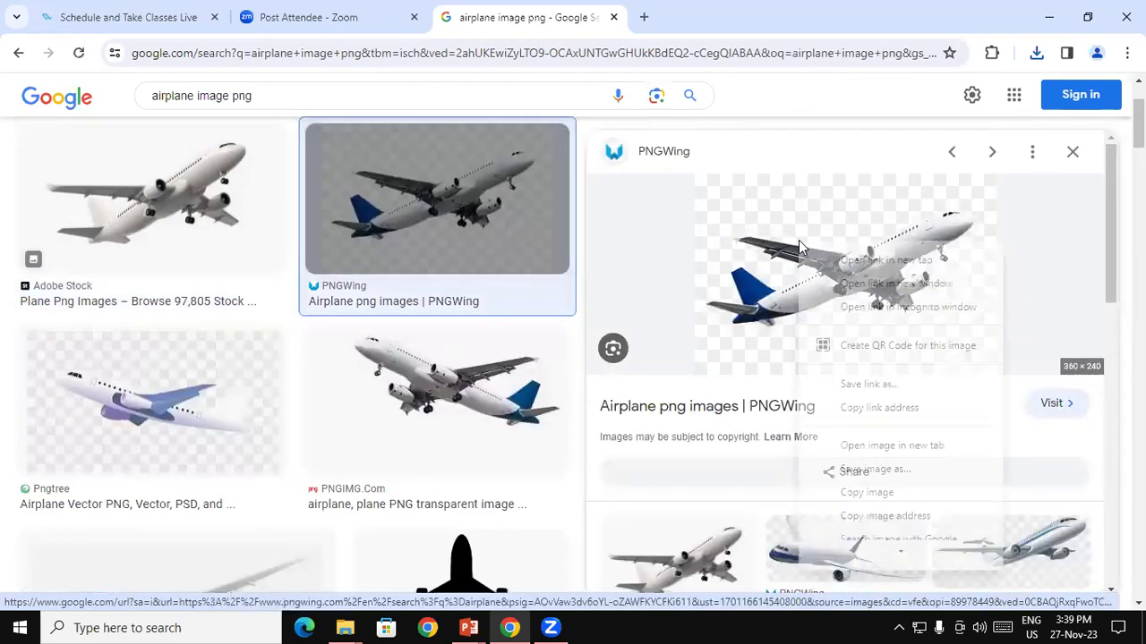
click(872, 469)
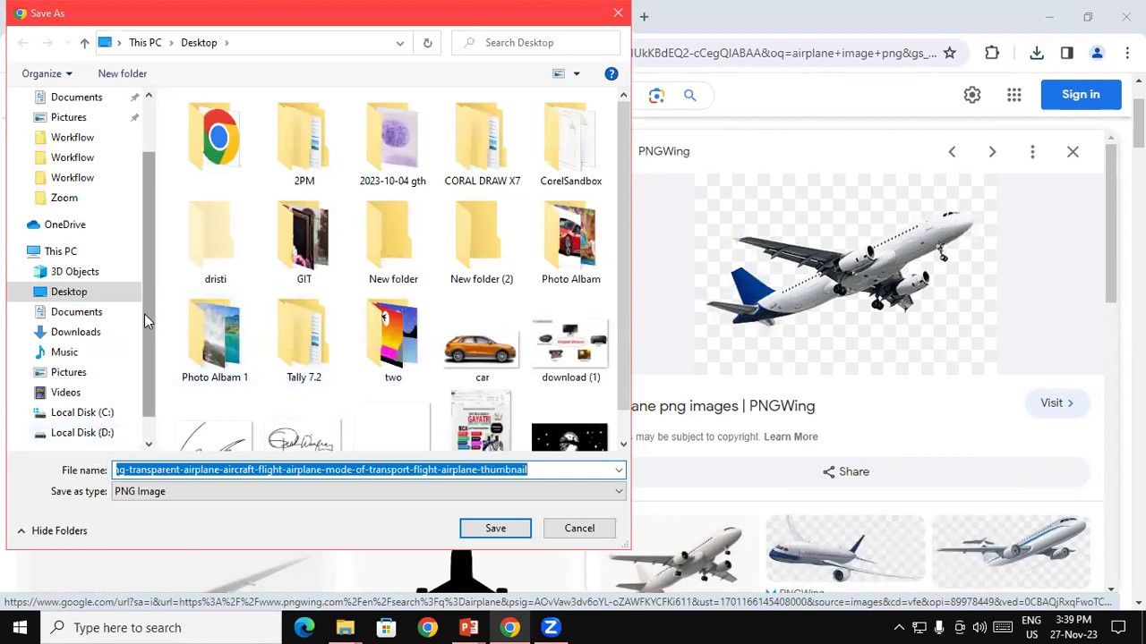
drag(144, 313, 145, 184)
click(69, 130)
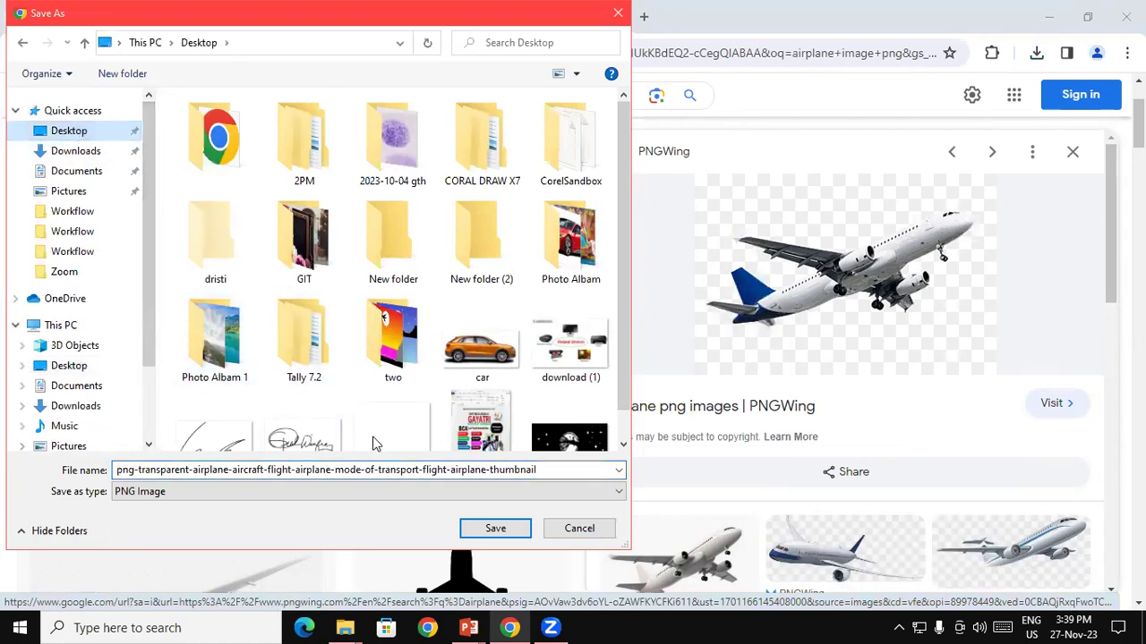
click(574, 475)
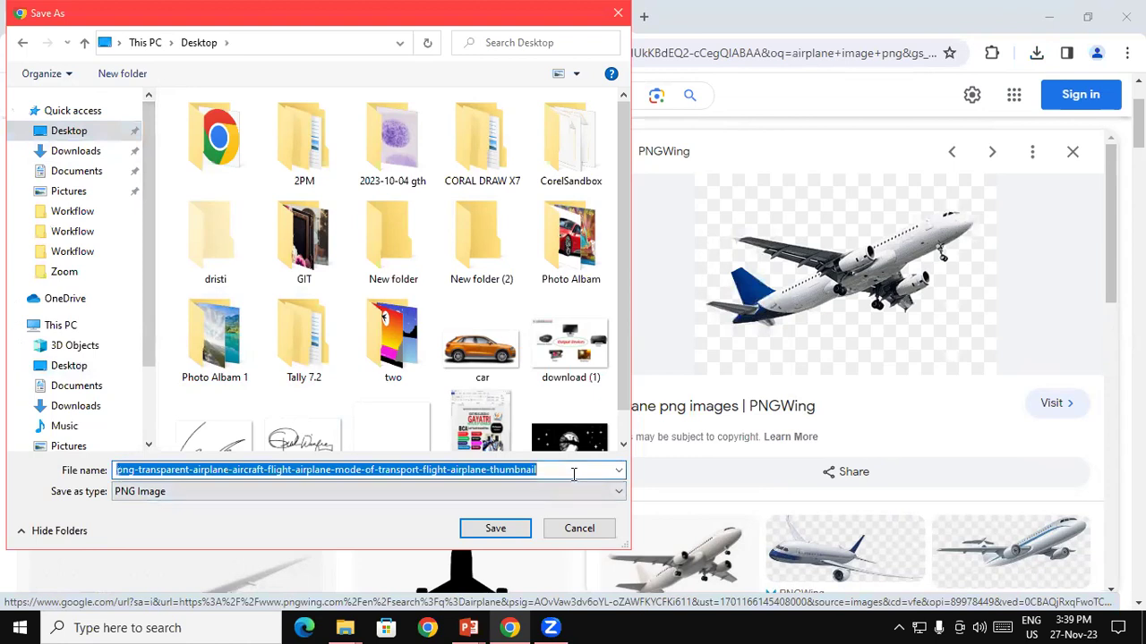
text(airplane)
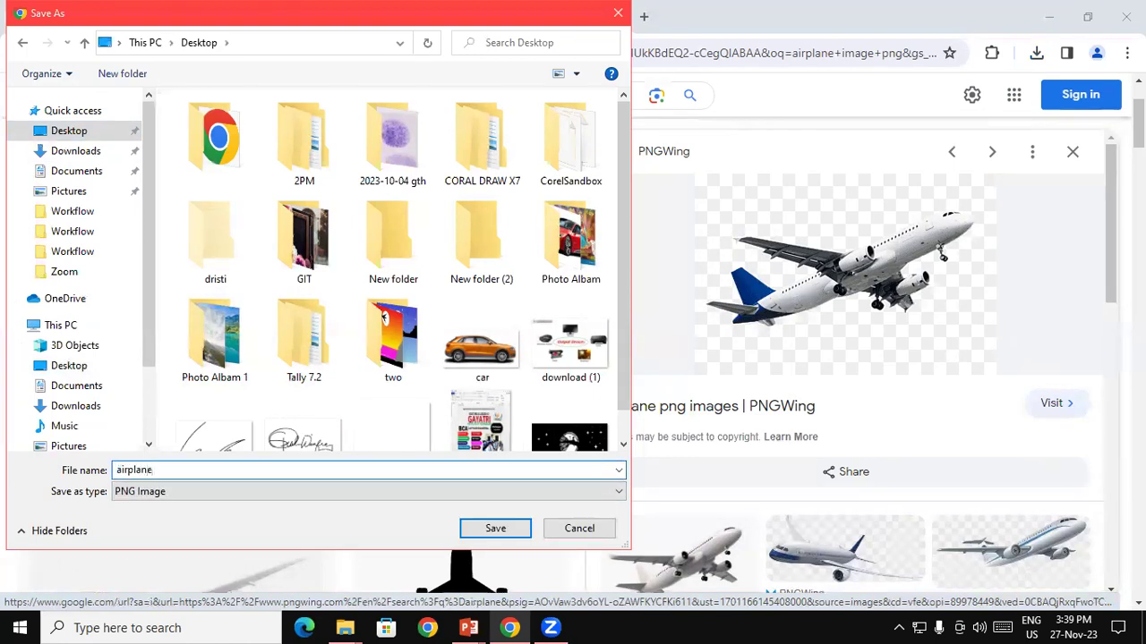
click(508, 529)
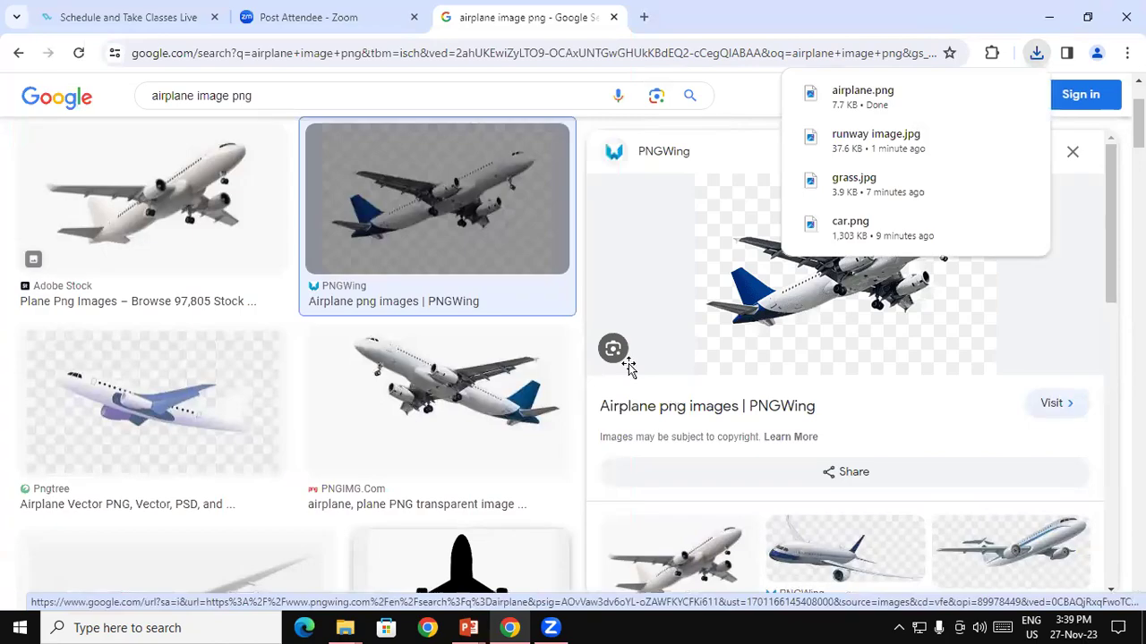
key(alt+Tab)
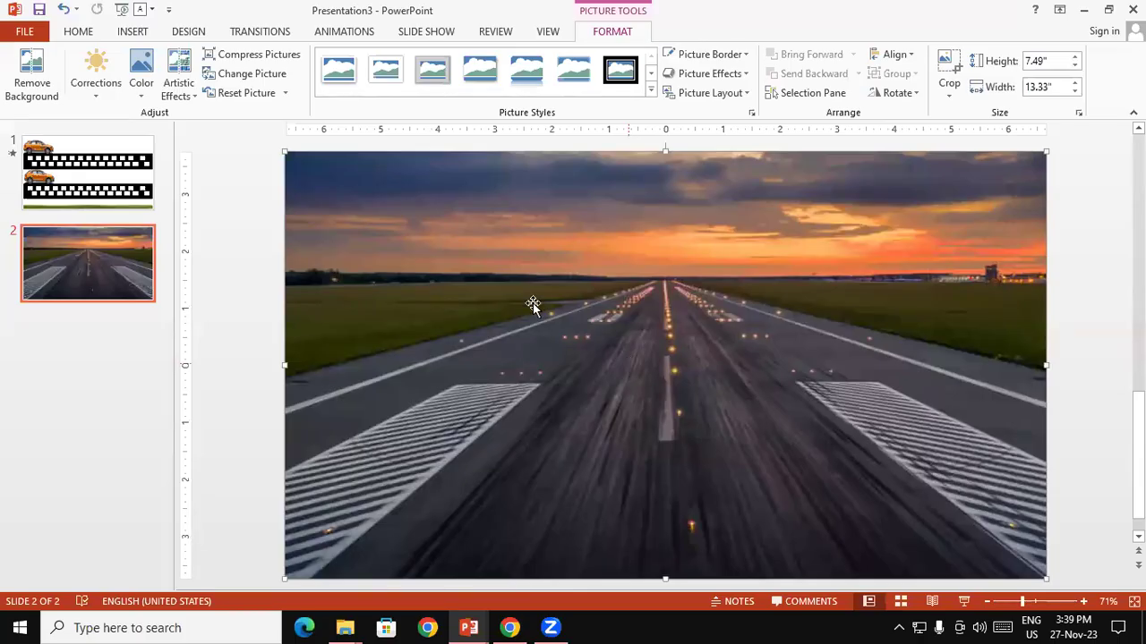
- Insert airplane.png from the Desktop onto slide 2, then delete it for its checkered background
click(134, 33)
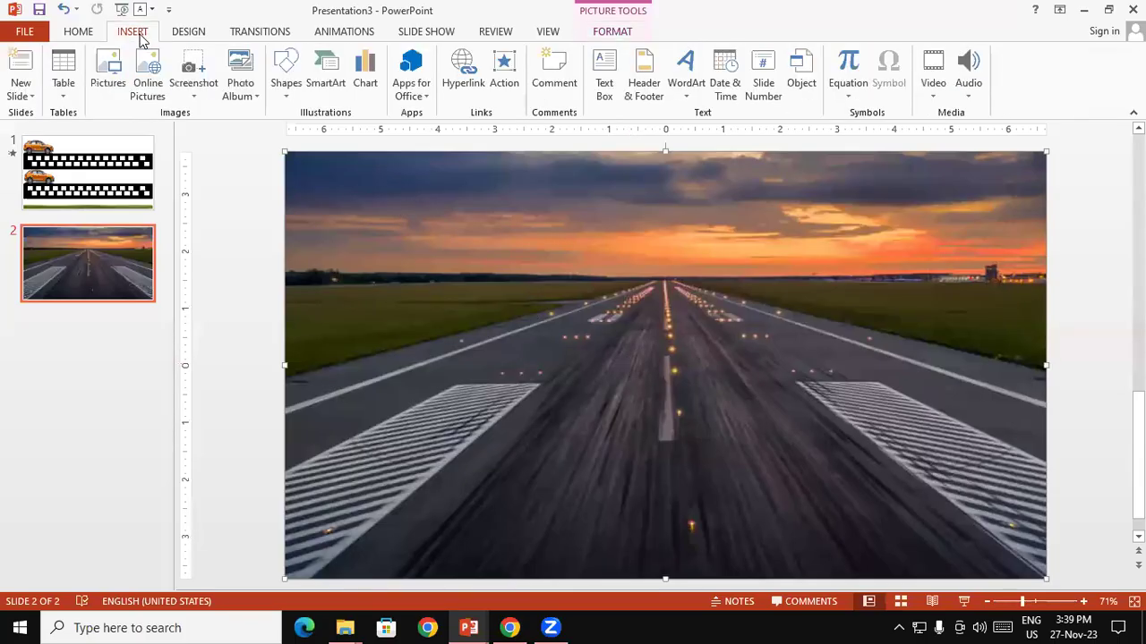
click(108, 78)
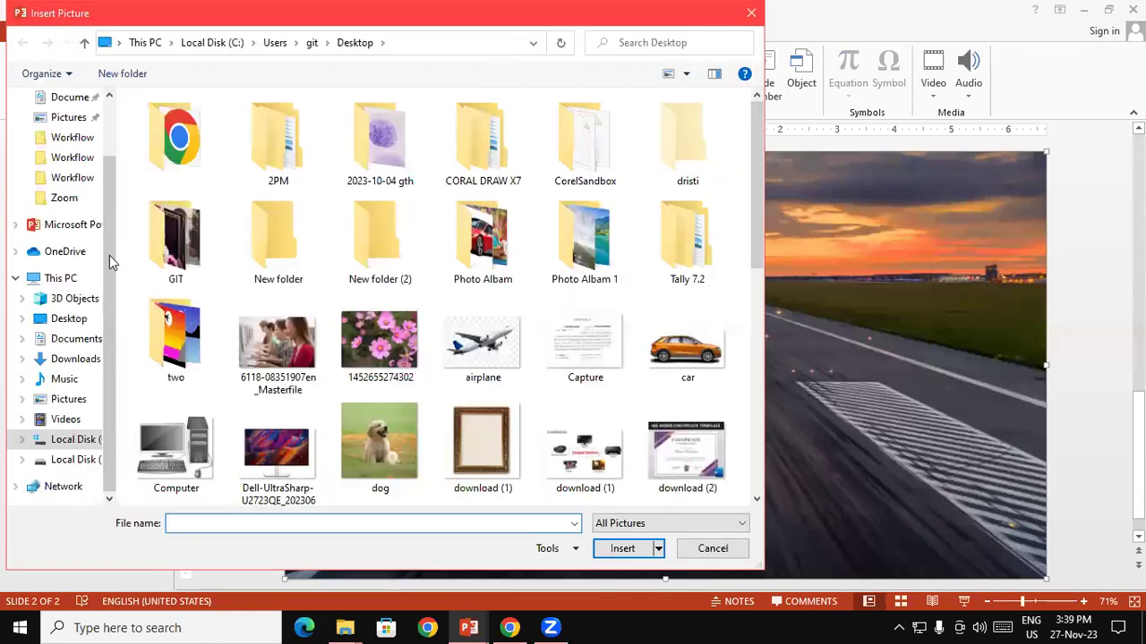
scroll(109, 260, up, 2)
click(69, 131)
mouse_move(753, 152)
mouse_down()
mouse_move(775, 175)
mouse_move(773, 108)
mouse_up()
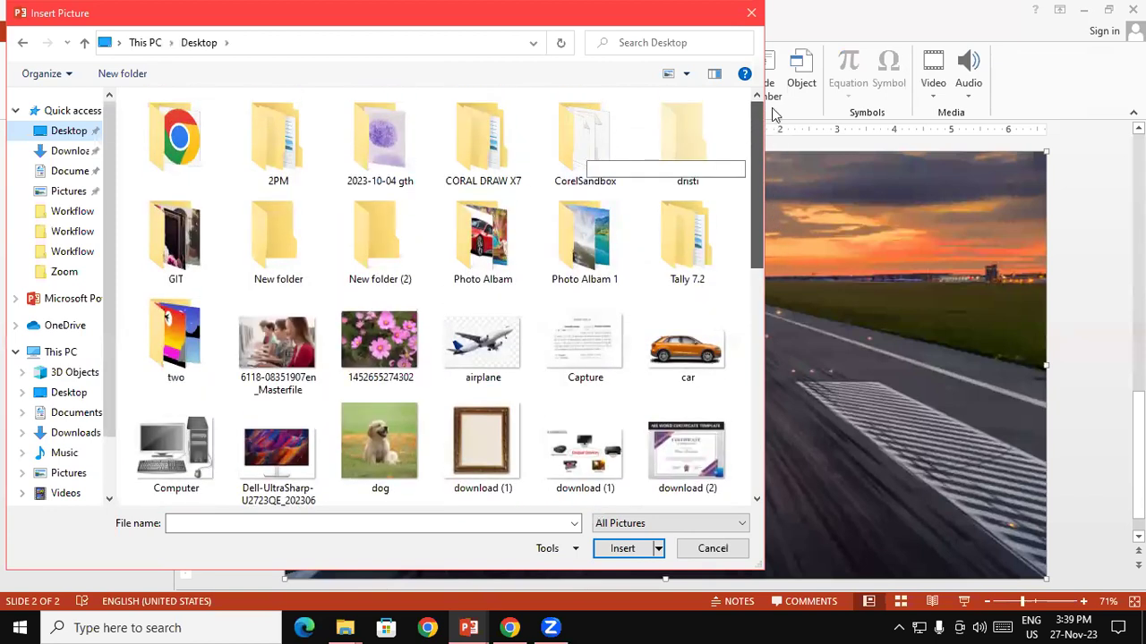
click(483, 345)
key(Return)
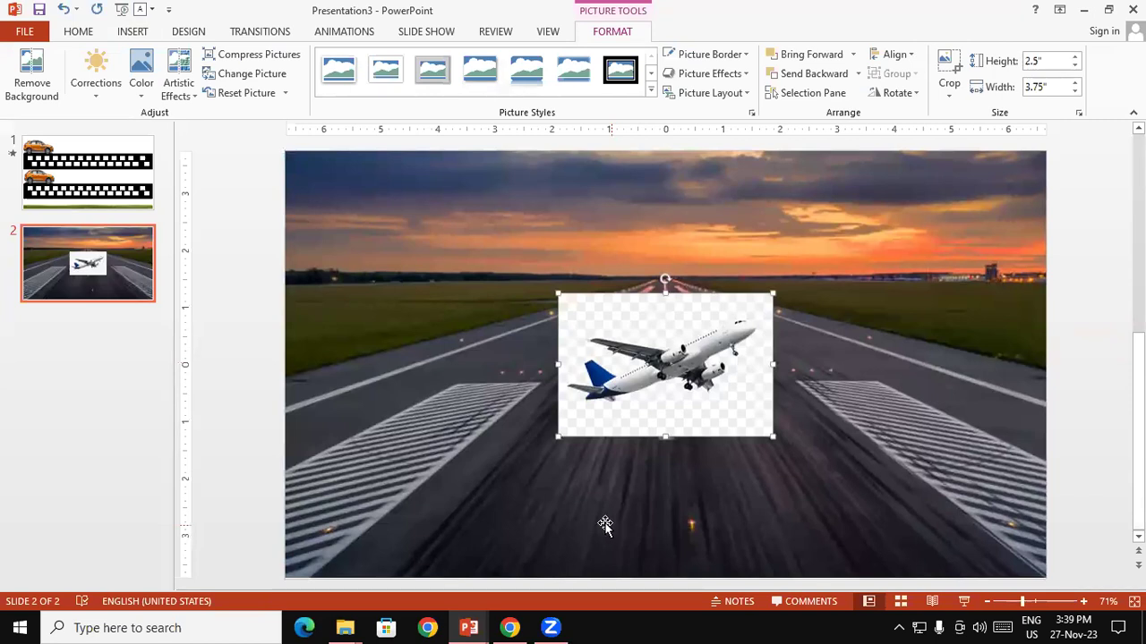
key(Delete)
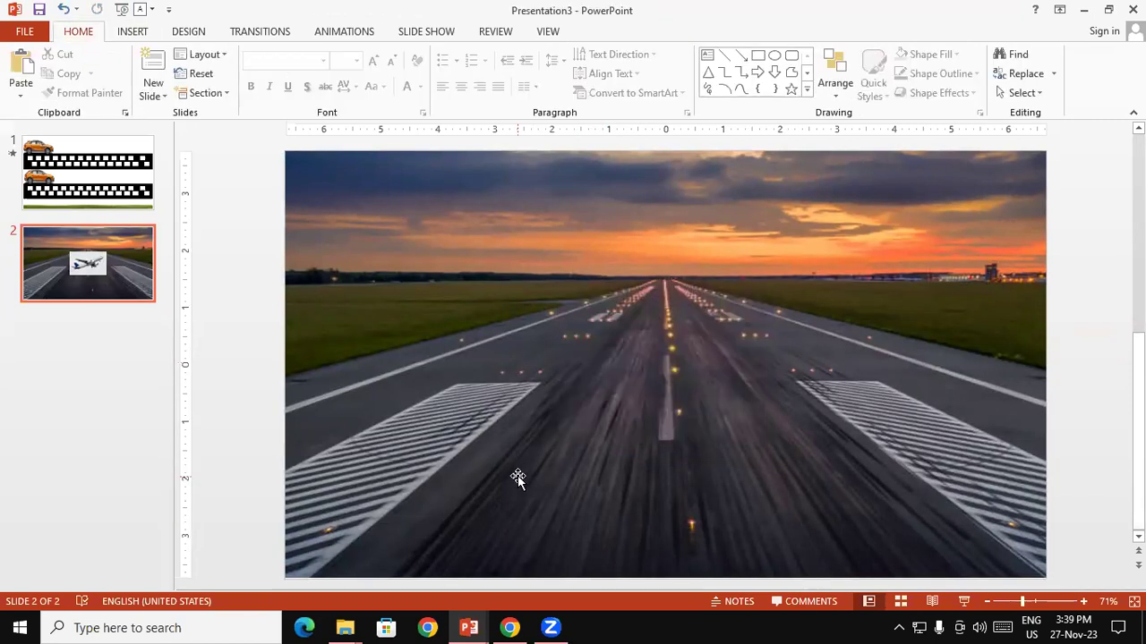
click(472, 626)
- Preview the white Adobe Stock airplane photo and choose Save image as
click(513, 627)
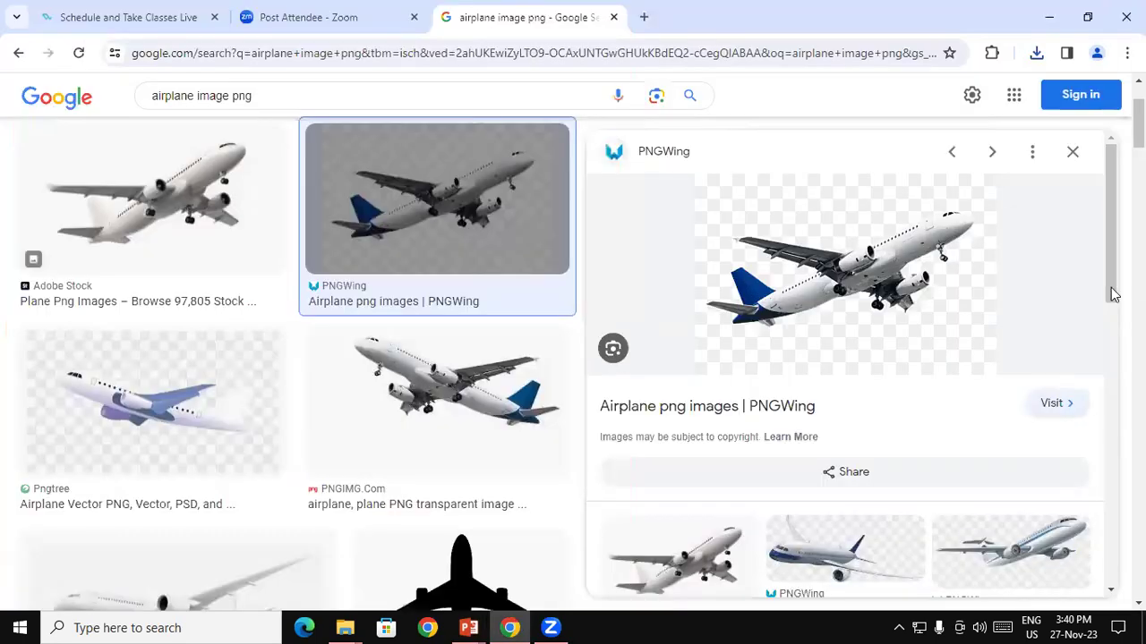
scroll(672, 353, down, 3)
click(671, 351)
right_click(873, 226)
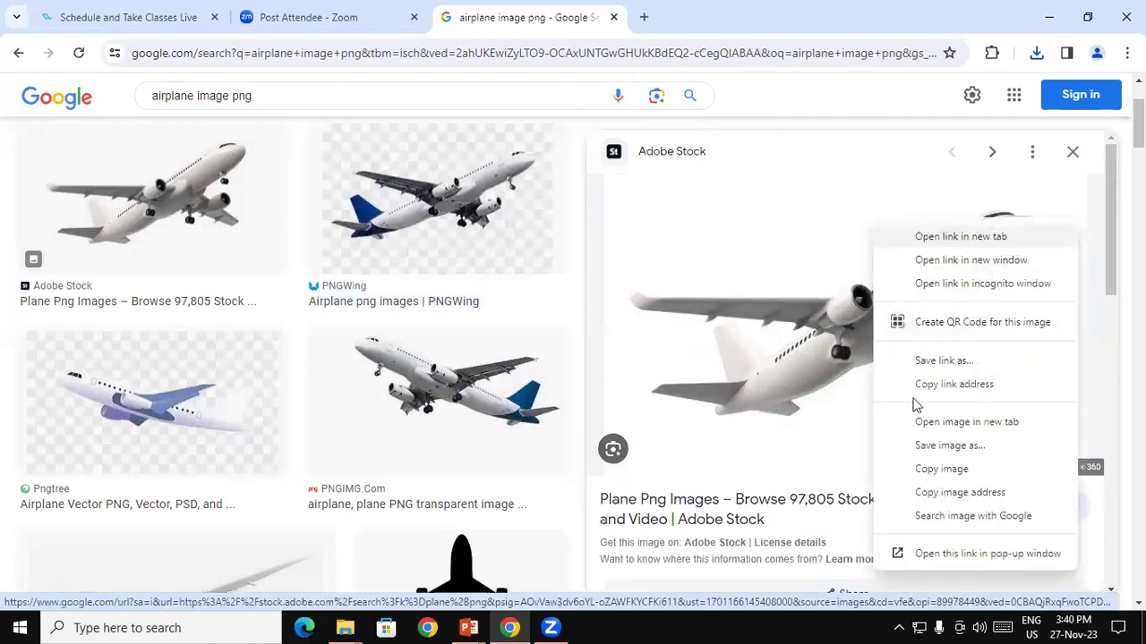
click(951, 453)
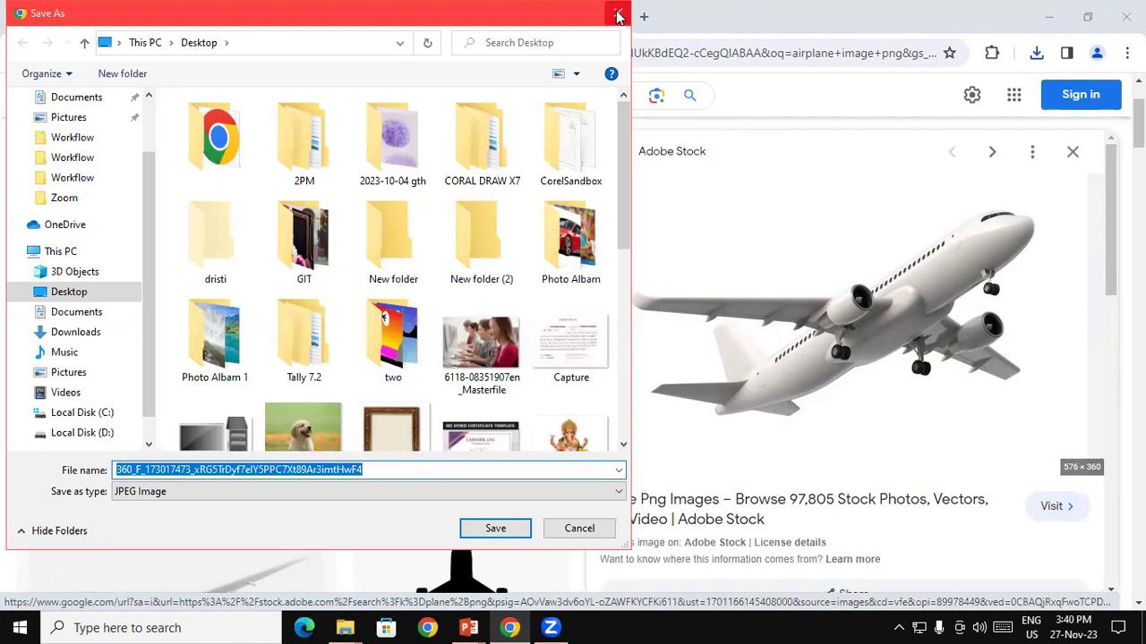
- Save it to the Desktop as 'airplane 2' and enter 'remove bg' in a new tab
click(84, 356)
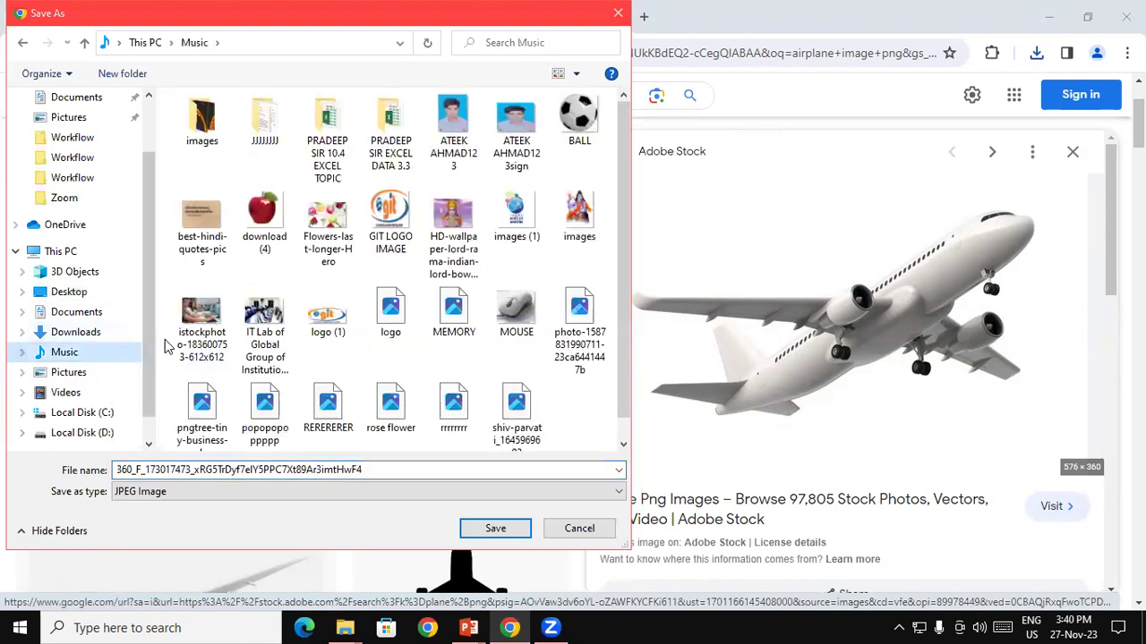
scroll(134, 305, up, 2)
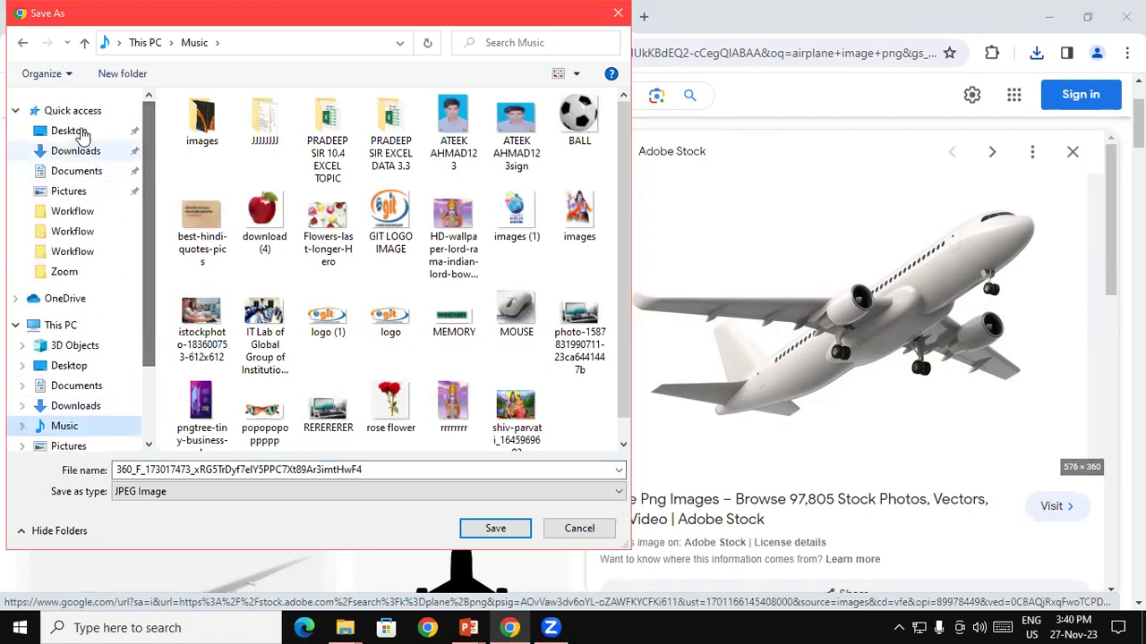
click(71, 131)
double_click(403, 470)
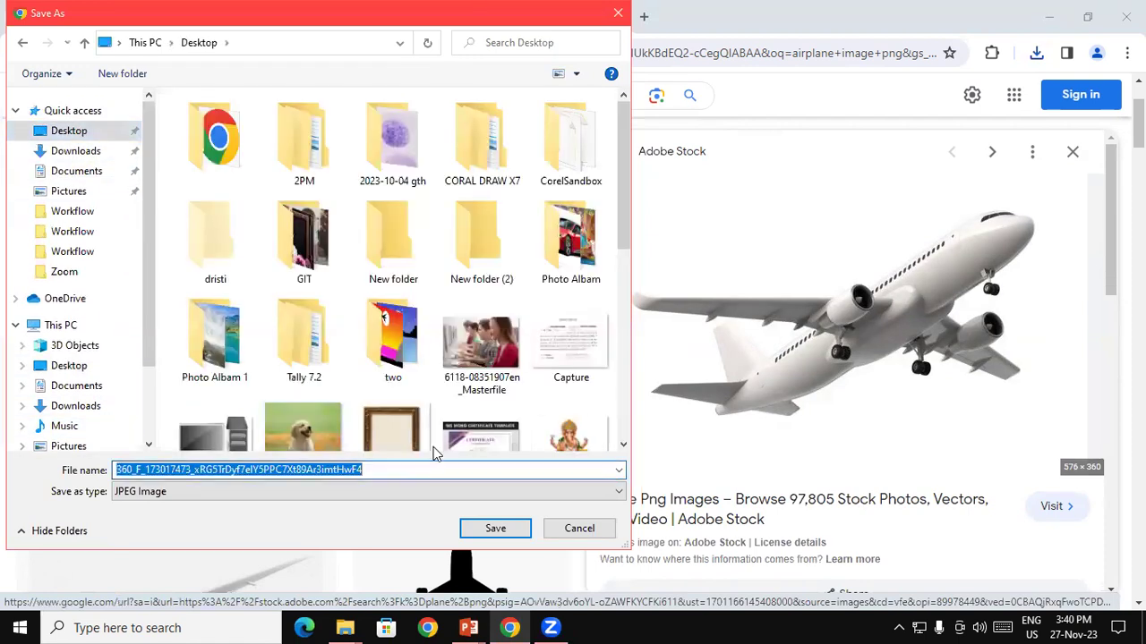
text(airplane 2)
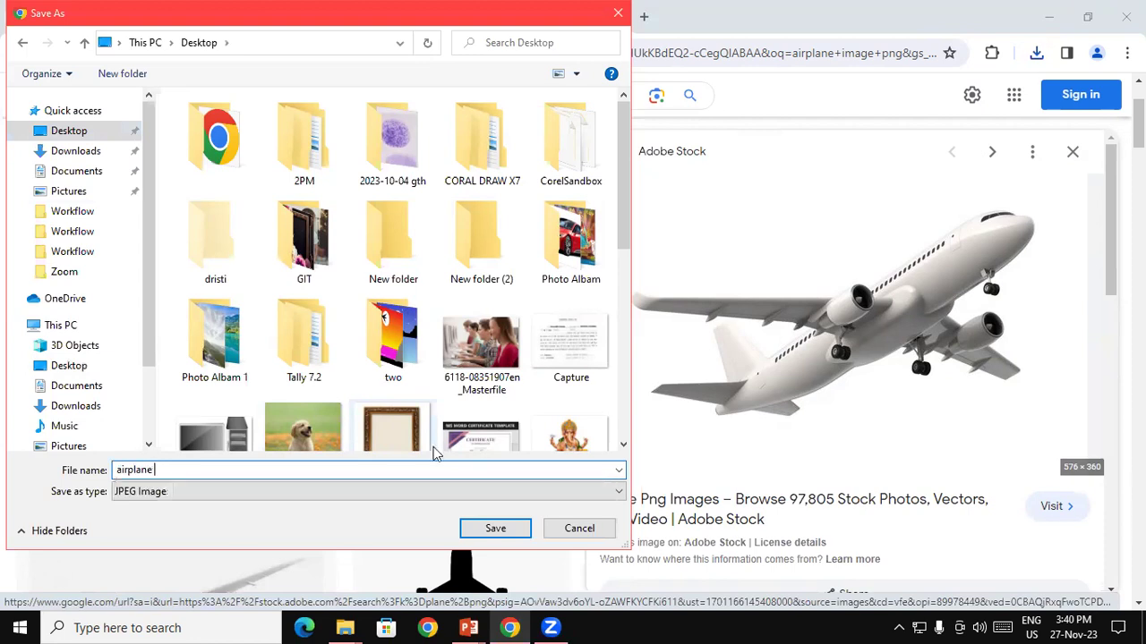
click(516, 530)
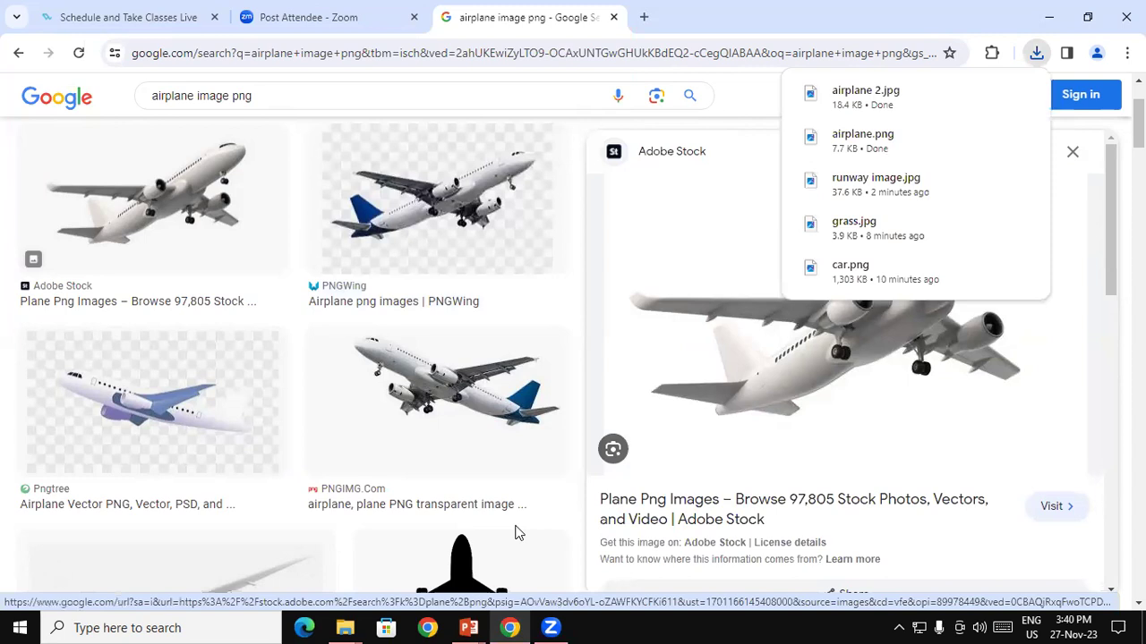
click(644, 17)
text(remove bg)
- Open remove.bg and upload airplane 2 from the Desktop
key(Return)
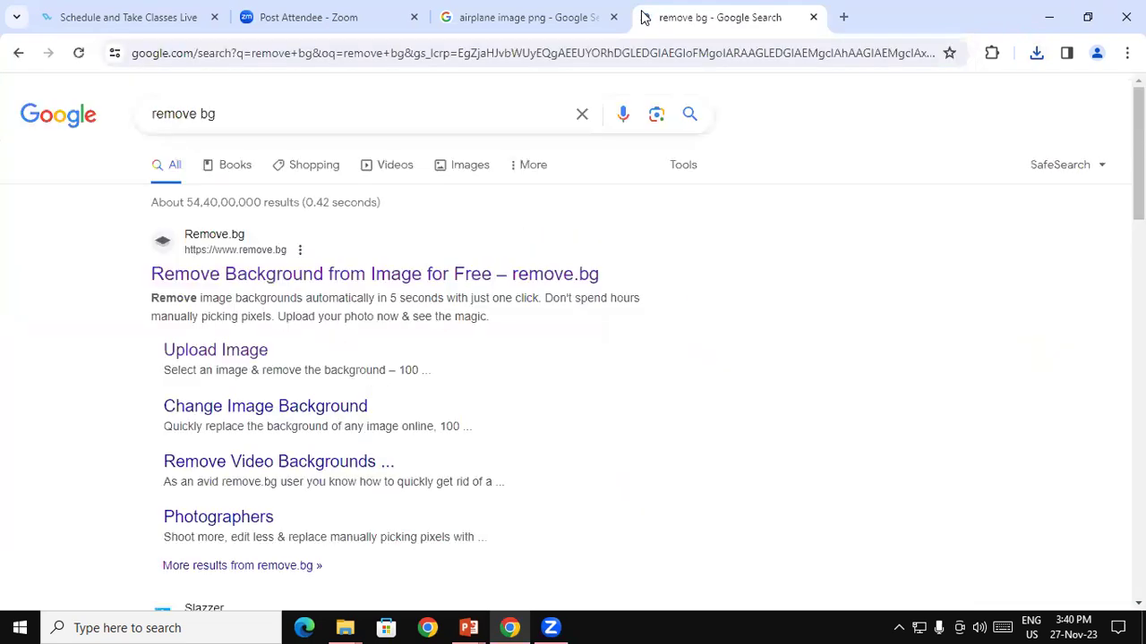
click(509, 276)
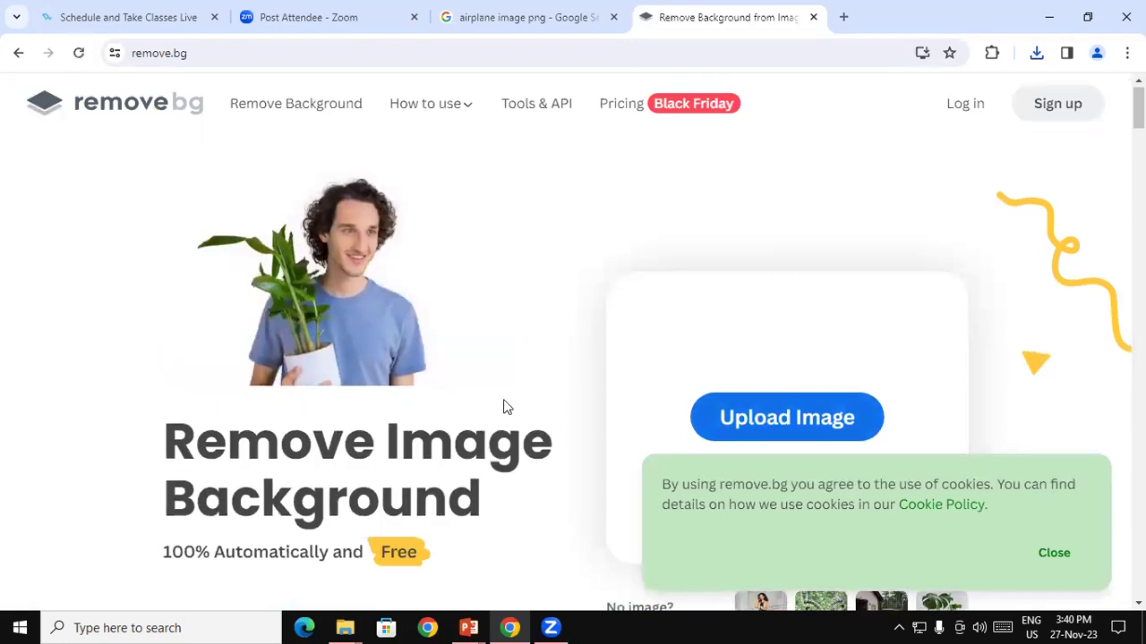
click(835, 435)
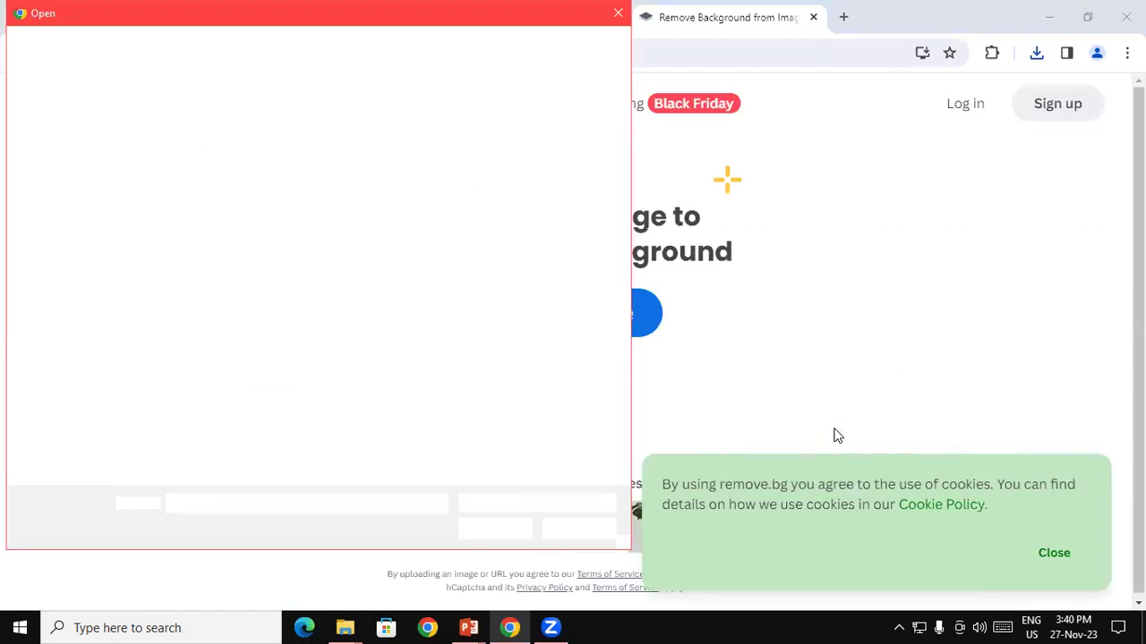
scroll(106, 307, up, 2)
click(65, 131)
mouse_move(622, 136)
mouse_down()
mouse_move(629, 304)
mouse_move(650, 208)
mouse_move(627, 194)
mouse_up()
click(176, 259)
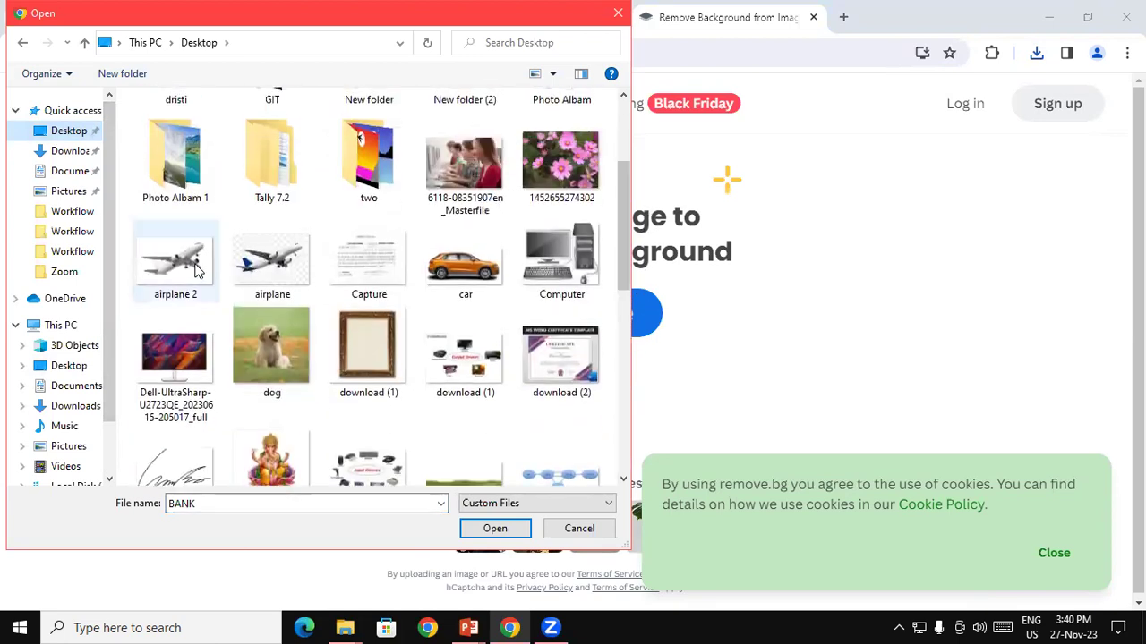
click(495, 529)
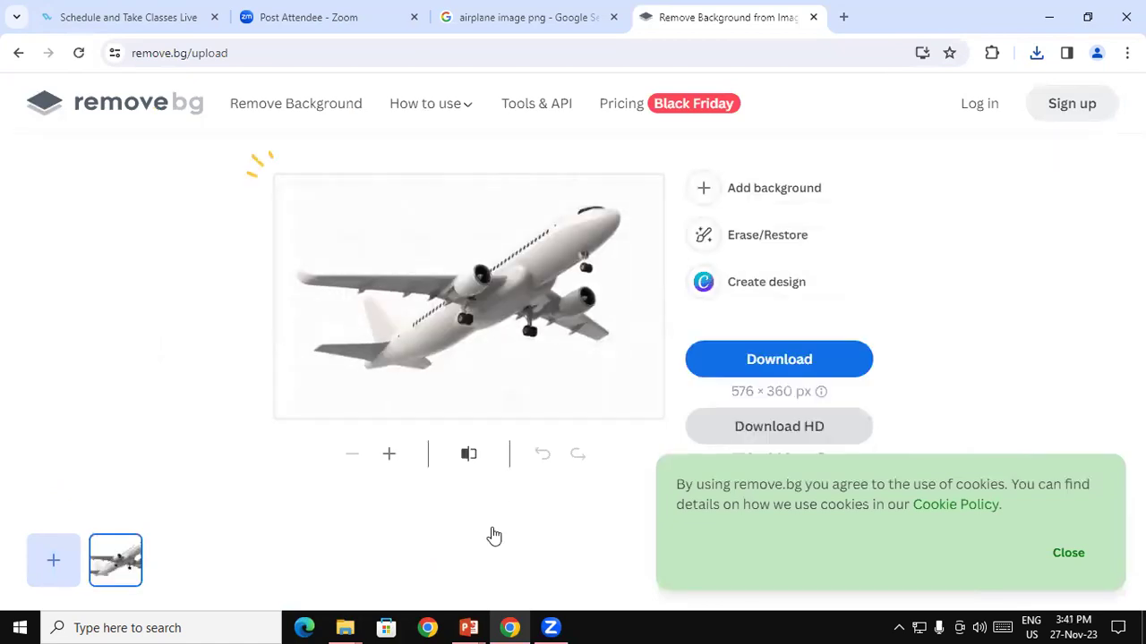
- Download the background-free airplane cutout and return to PowerPoint
click(824, 365)
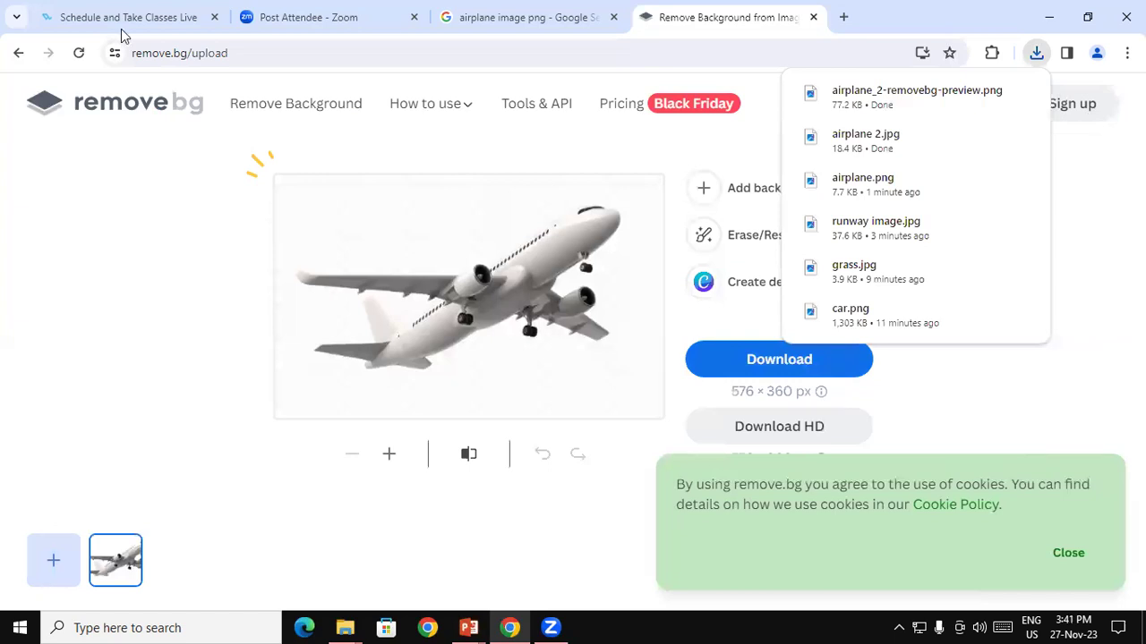
key(alt+Tab)
click(121, 81)
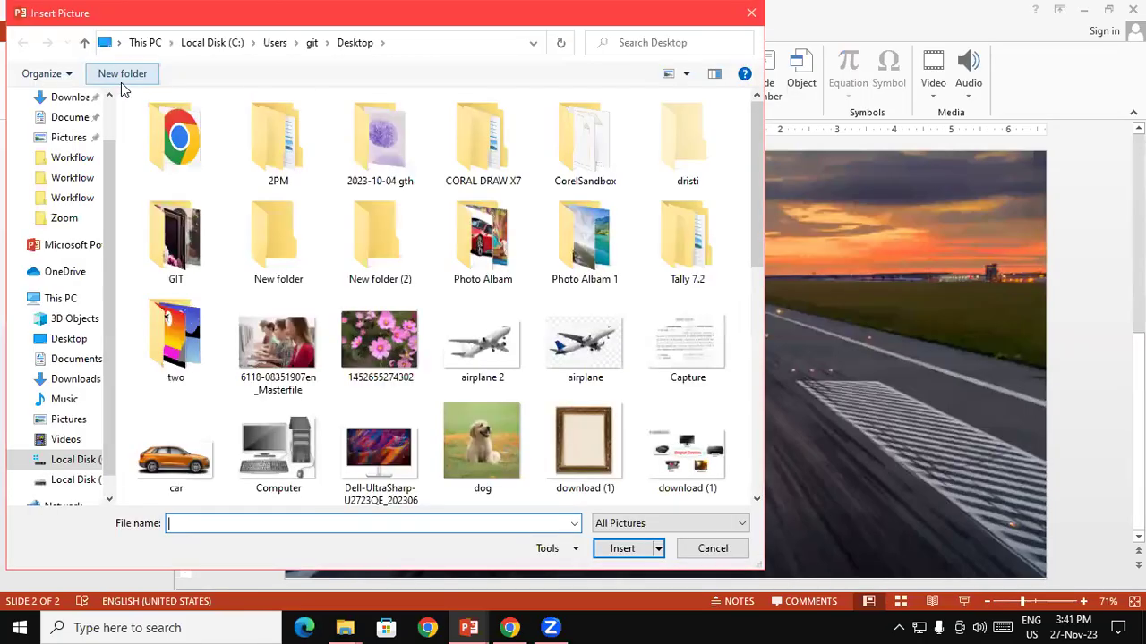
- Insert airplane_2-removebg-preview from Downloads and position it at the runway's lower-left start
click(72, 382)
click(238, 148)
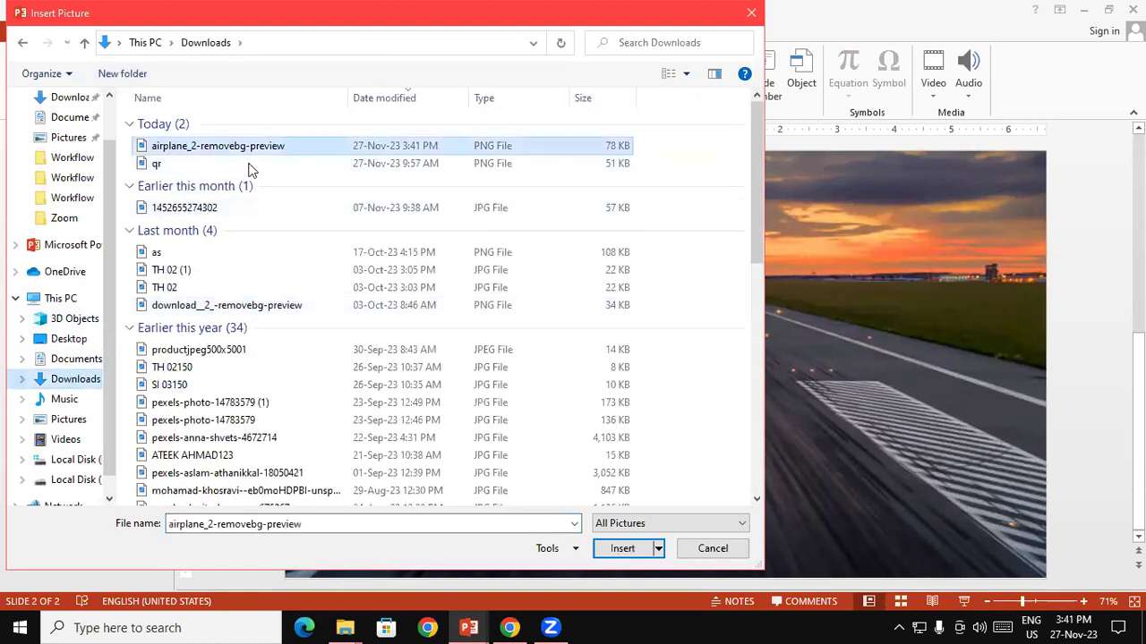
click(631, 550)
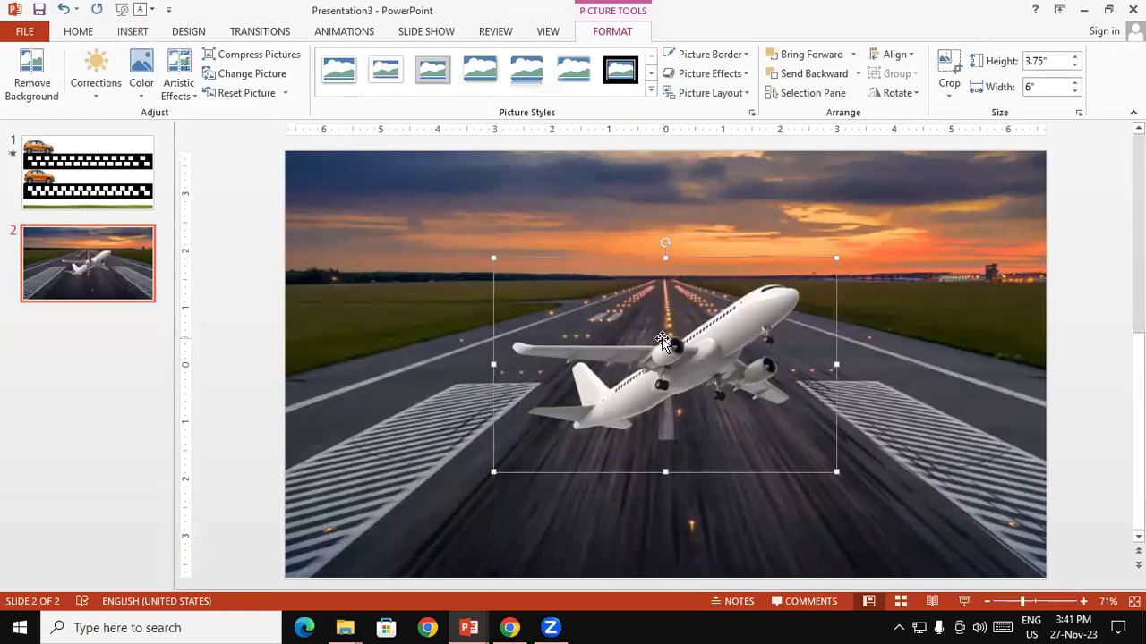
drag(662, 339, 408, 475)
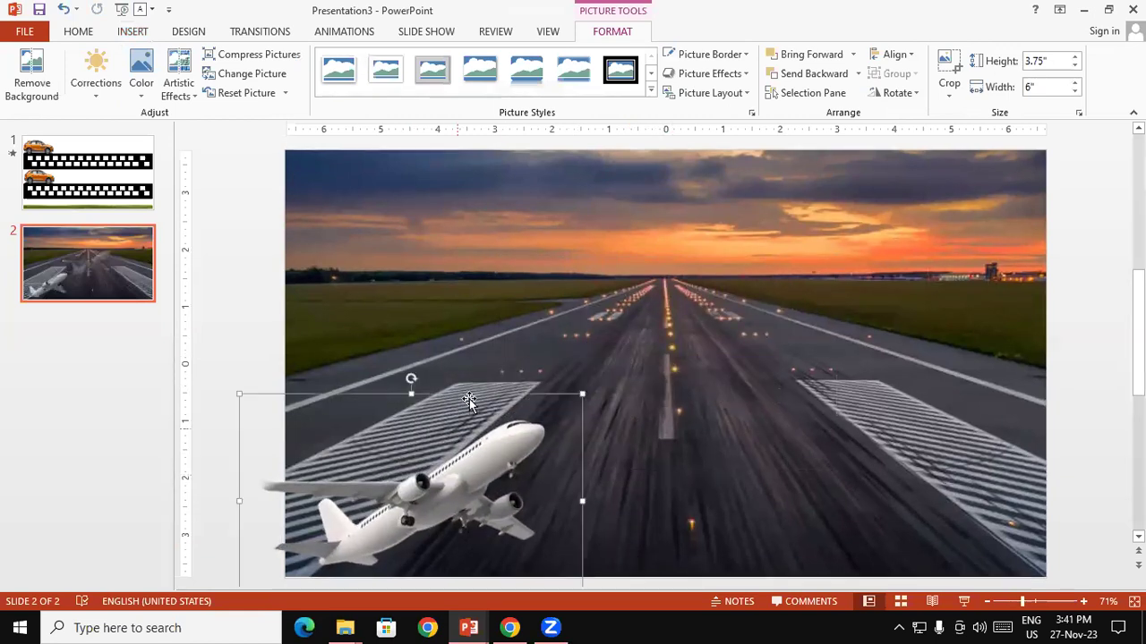
mouse_move(575, 409)
mouse_down()
mouse_move(546, 391)
mouse_move(501, 411)
mouse_up()
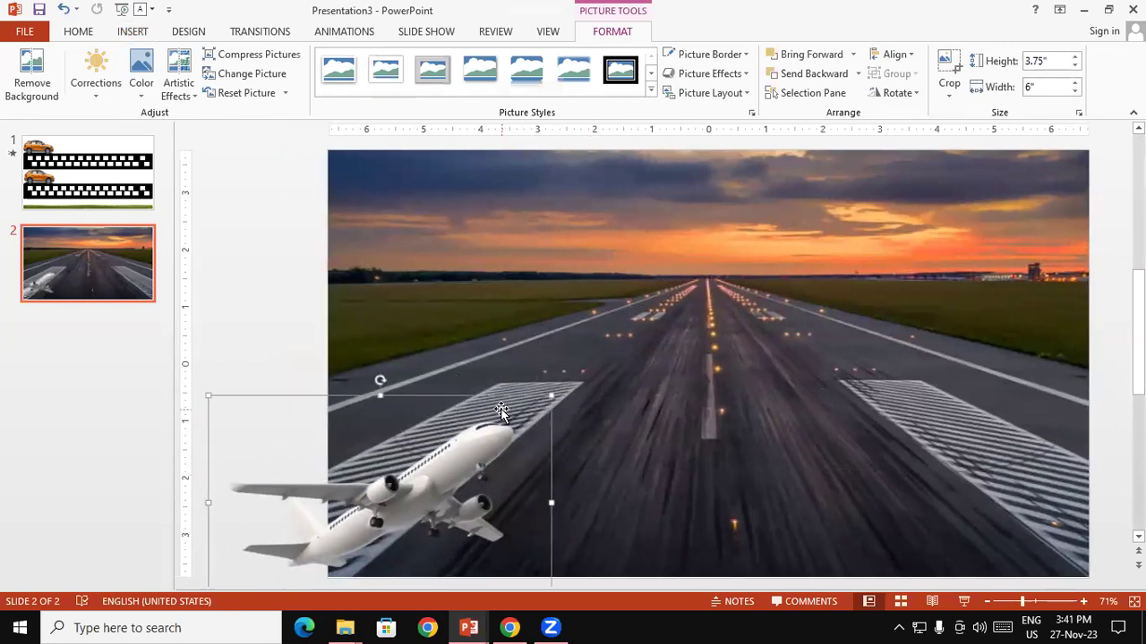
mouse_move(452, 486)
mouse_down()
mouse_move(425, 291)
mouse_move(434, 502)
mouse_up()
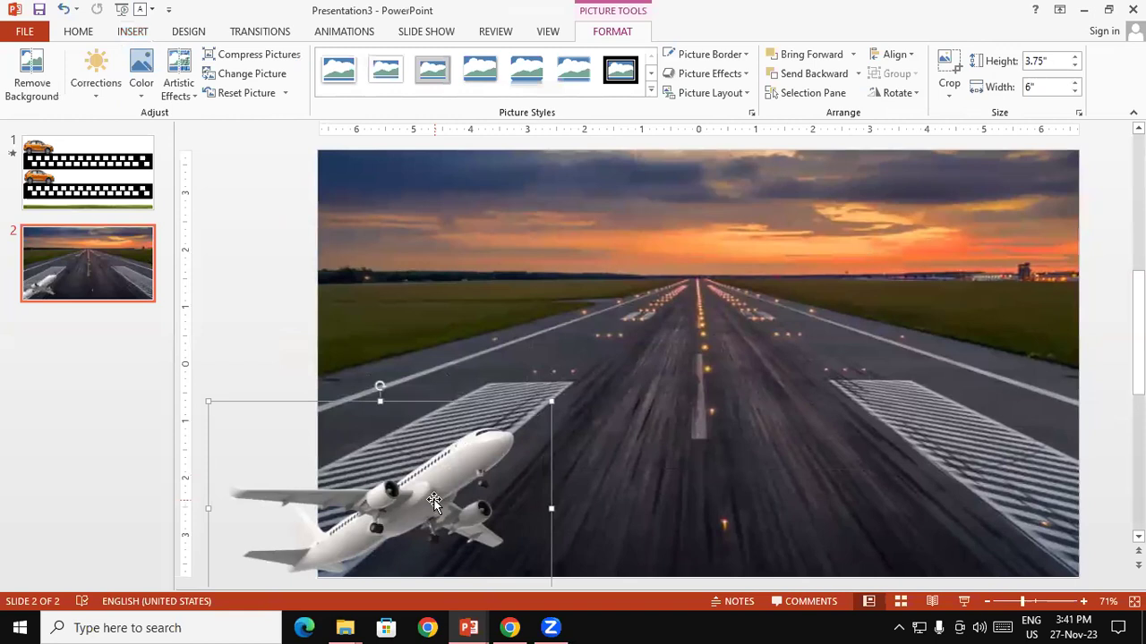
drag(433, 499, 427, 479)
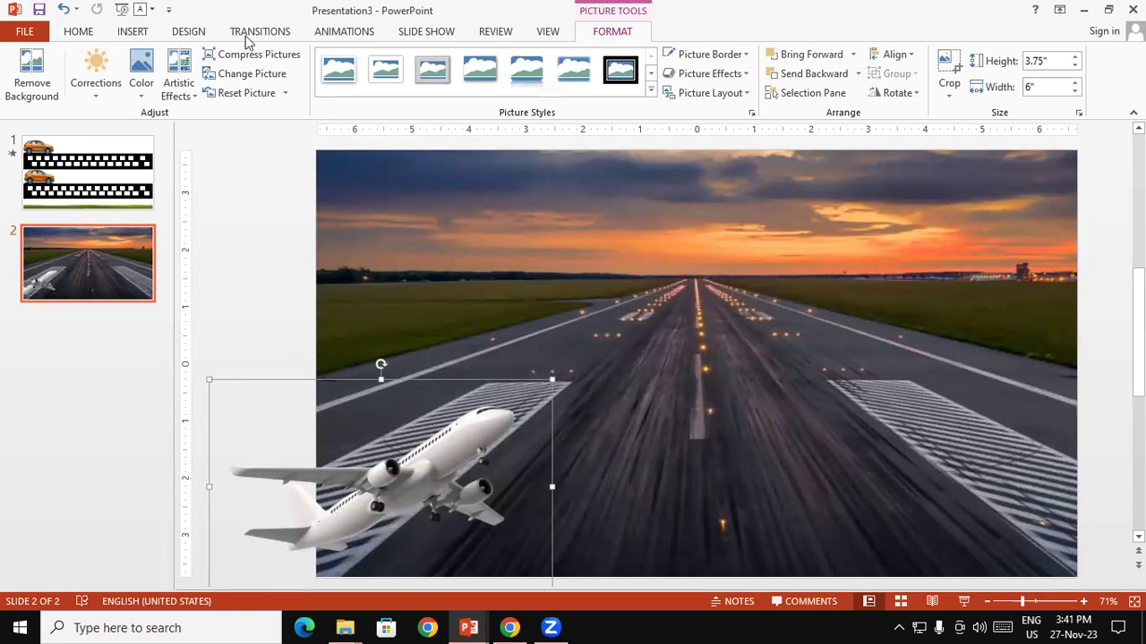
- Give the airplane a Diagonal Up Right motion path stretched past the slide's top-right corner
click(324, 34)
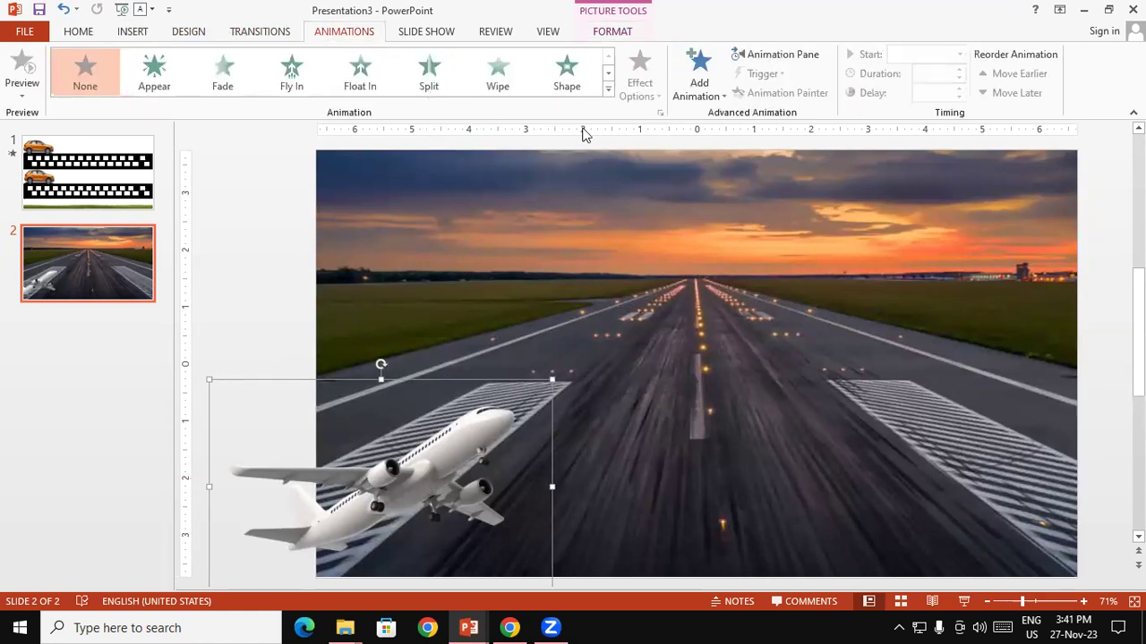
click(607, 89)
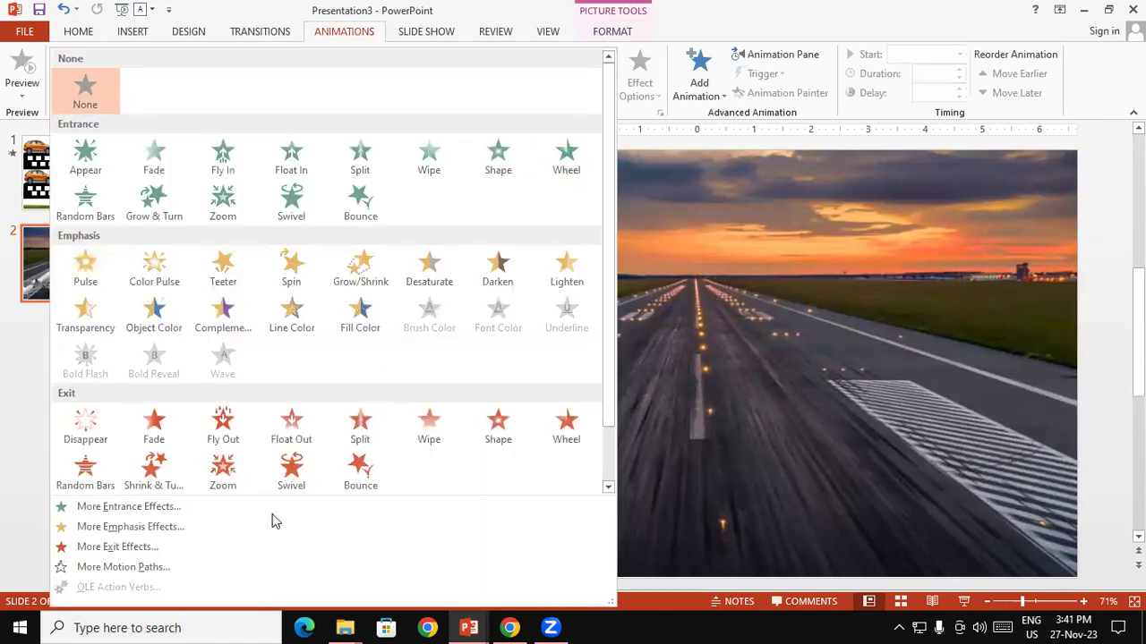
click(225, 566)
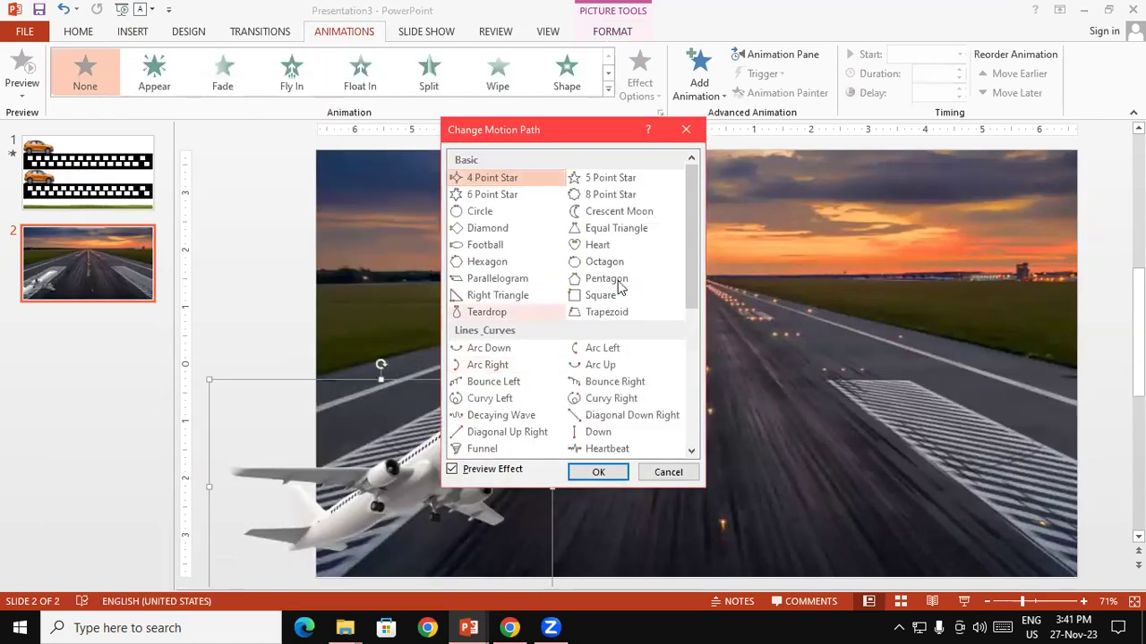
drag(688, 263, 703, 350)
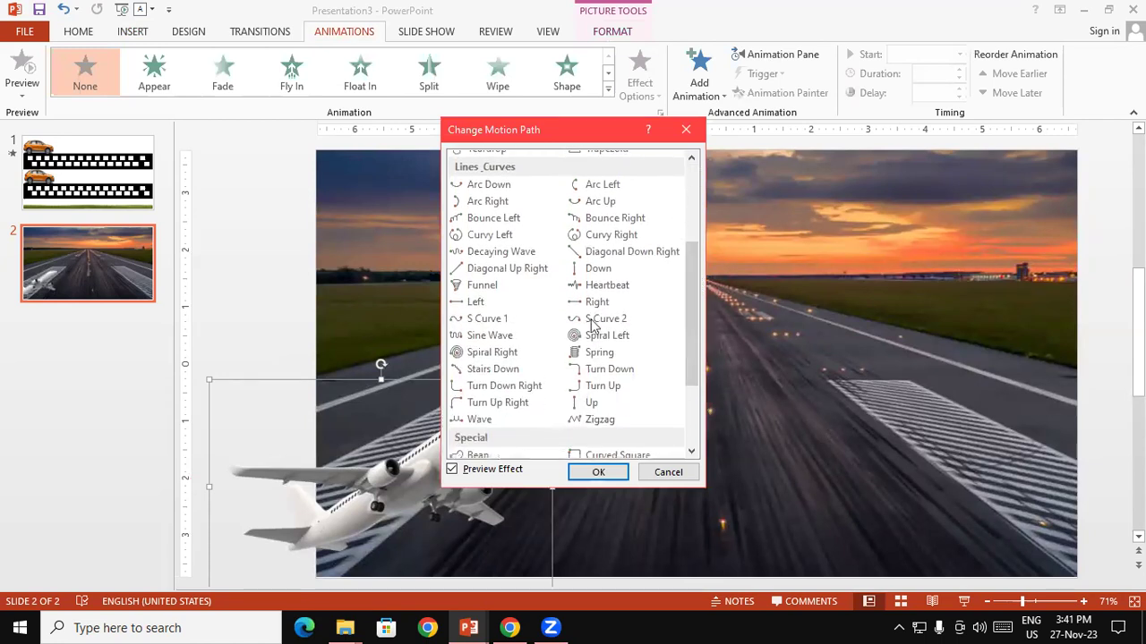
click(488, 268)
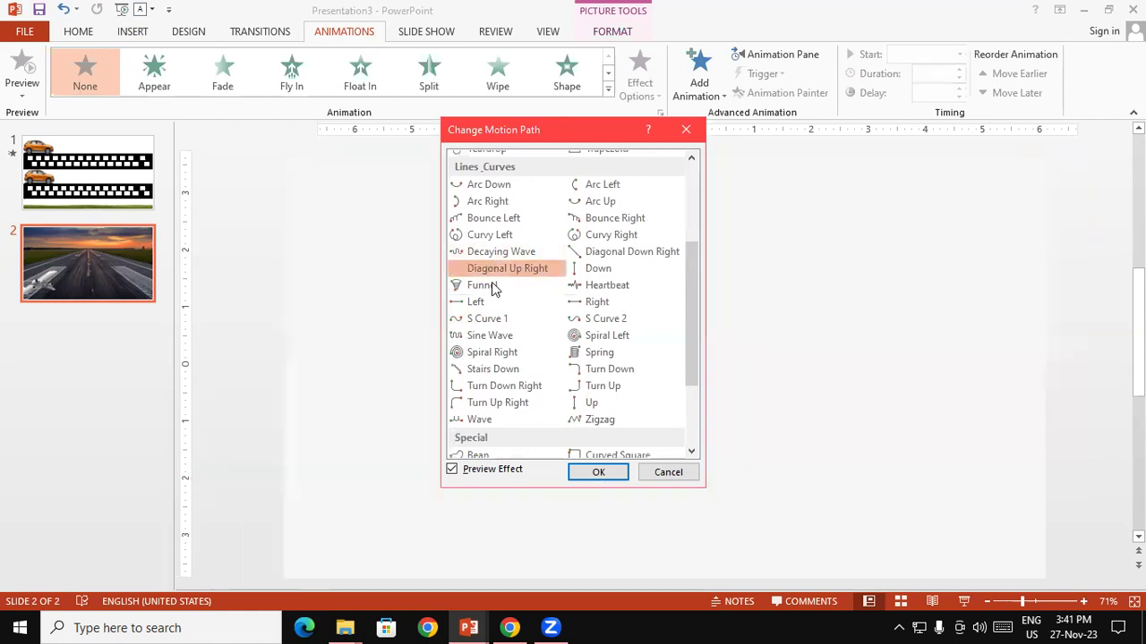
click(610, 478)
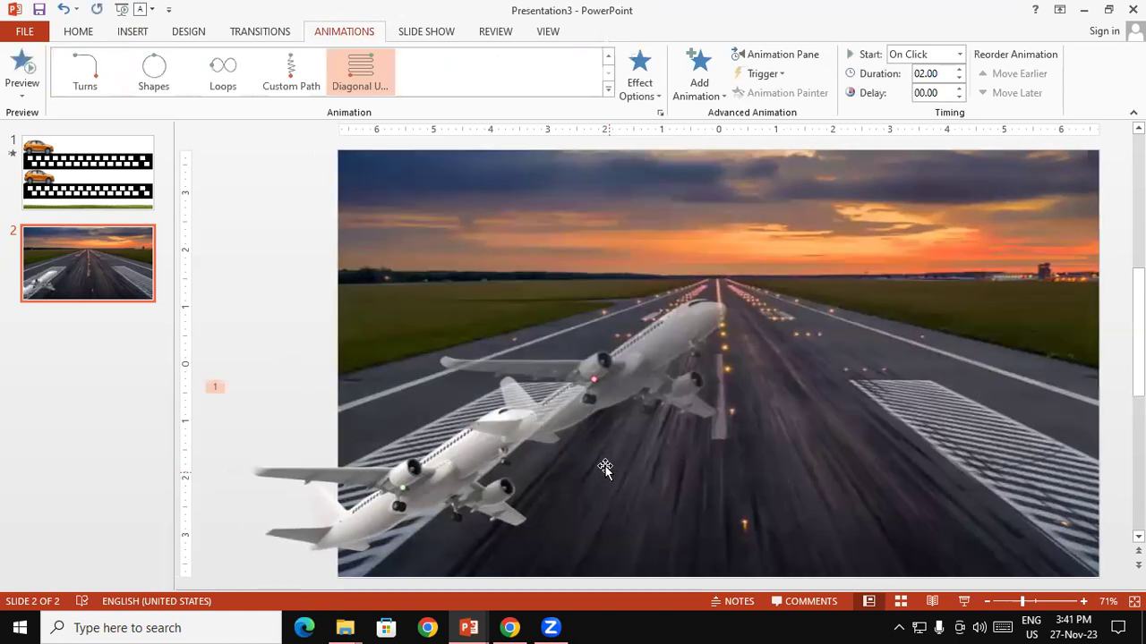
mouse_move(593, 380)
mouse_down()
mouse_move(929, 232)
mouse_move(998, 172)
mouse_up()
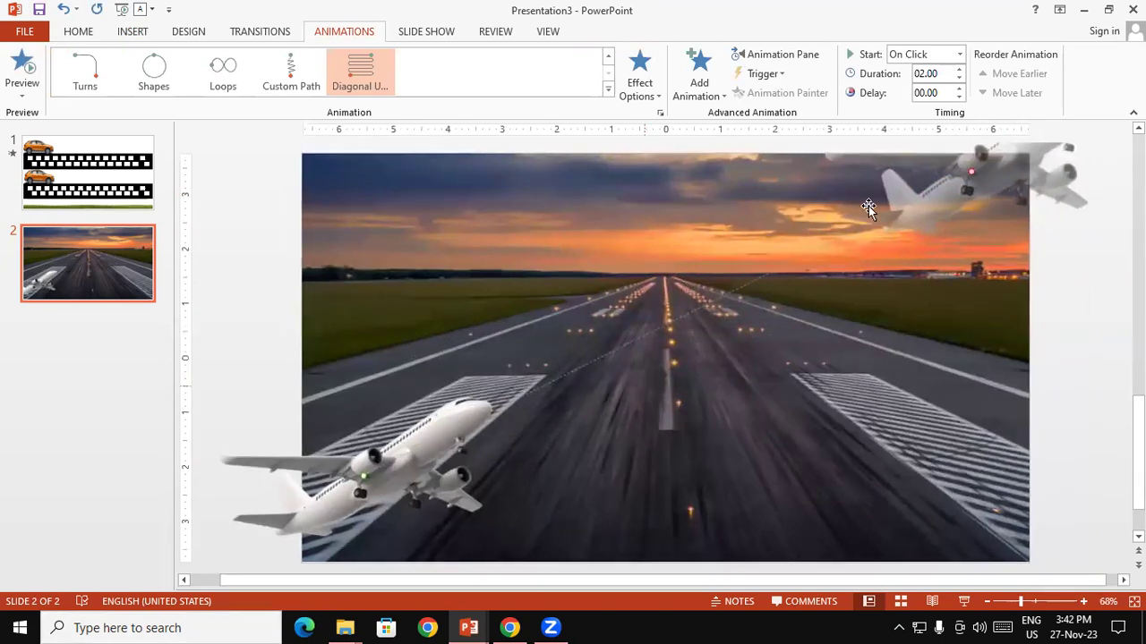
- Set the takeoff to start With Previous over 4.50 seconds, then play the slide show
click(959, 55)
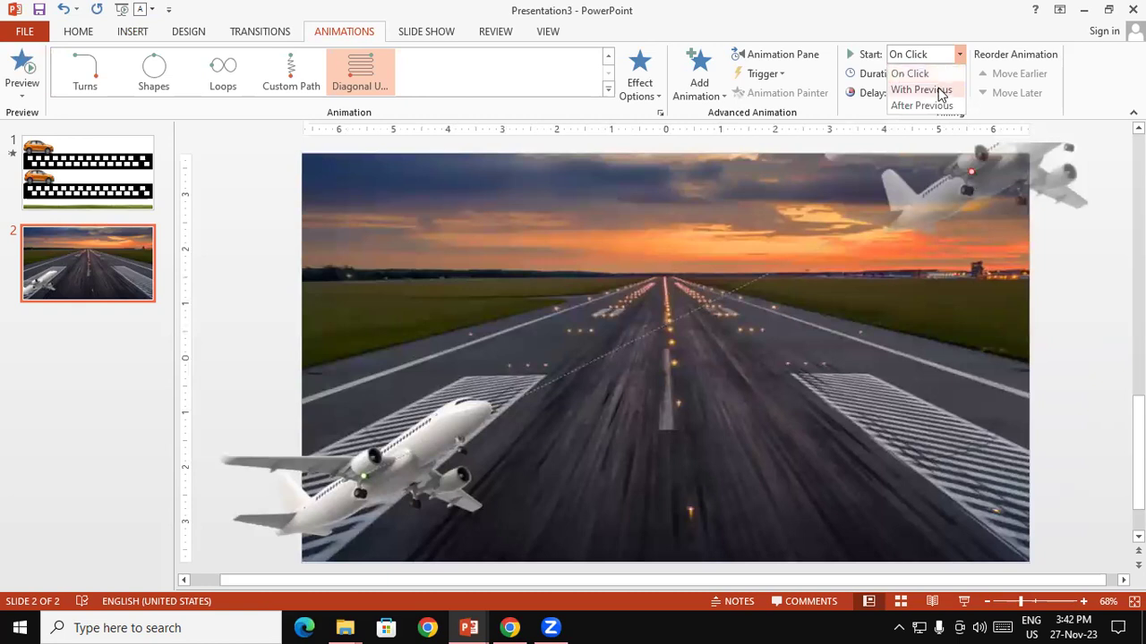
click(941, 93)
click(958, 69)
click(959, 69)
click(959, 69)
click(959, 69)
click(958, 69)
click(960, 70)
click(960, 70)
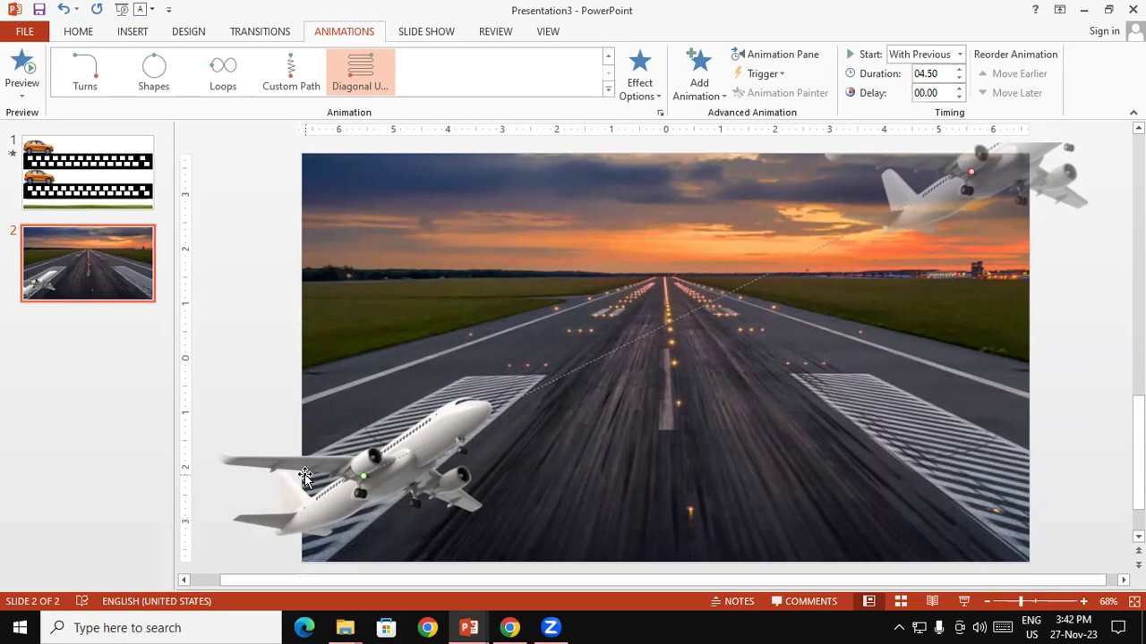
key(shift+F5)
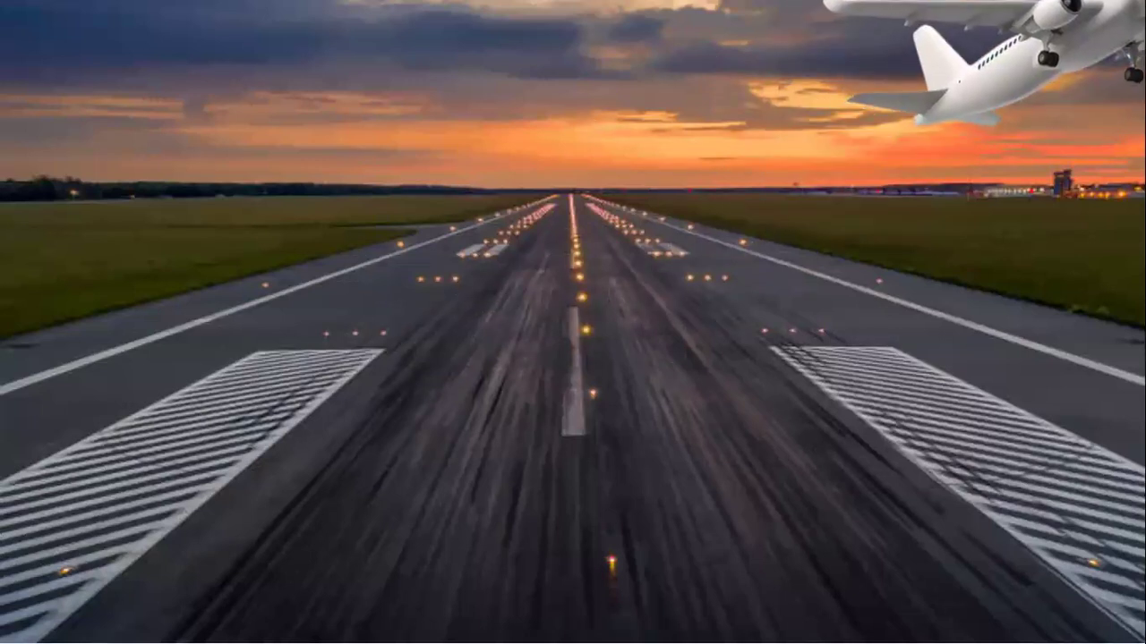
- End the slide show to return to editing slide 2
key(Escape)
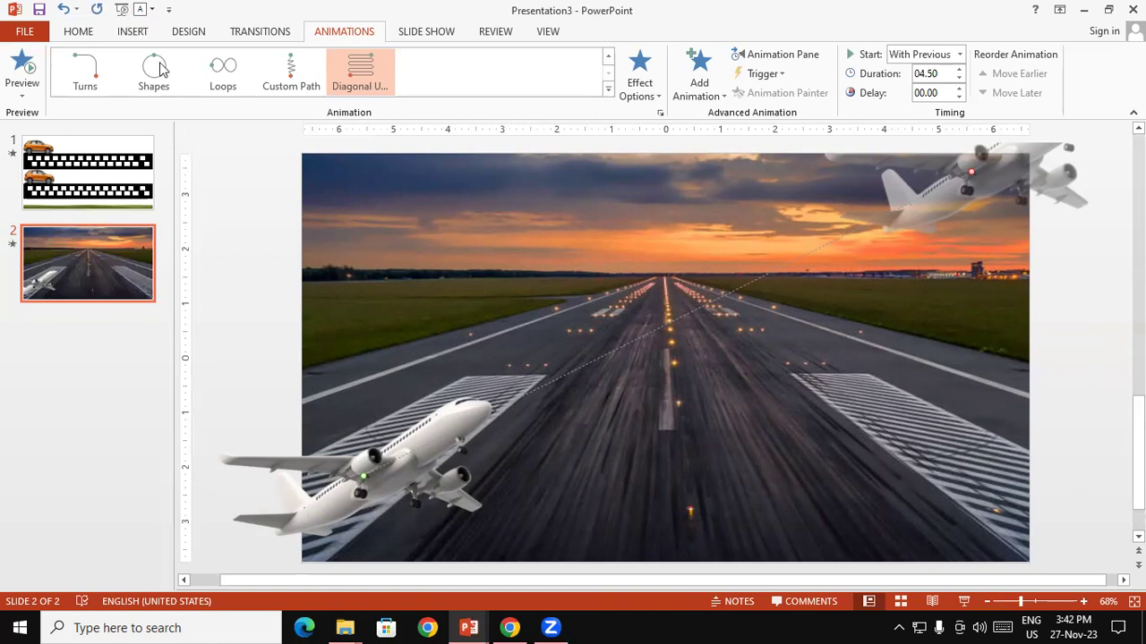
- Insert the car image from the Desktop onto the runway slide
click(146, 35)
click(107, 74)
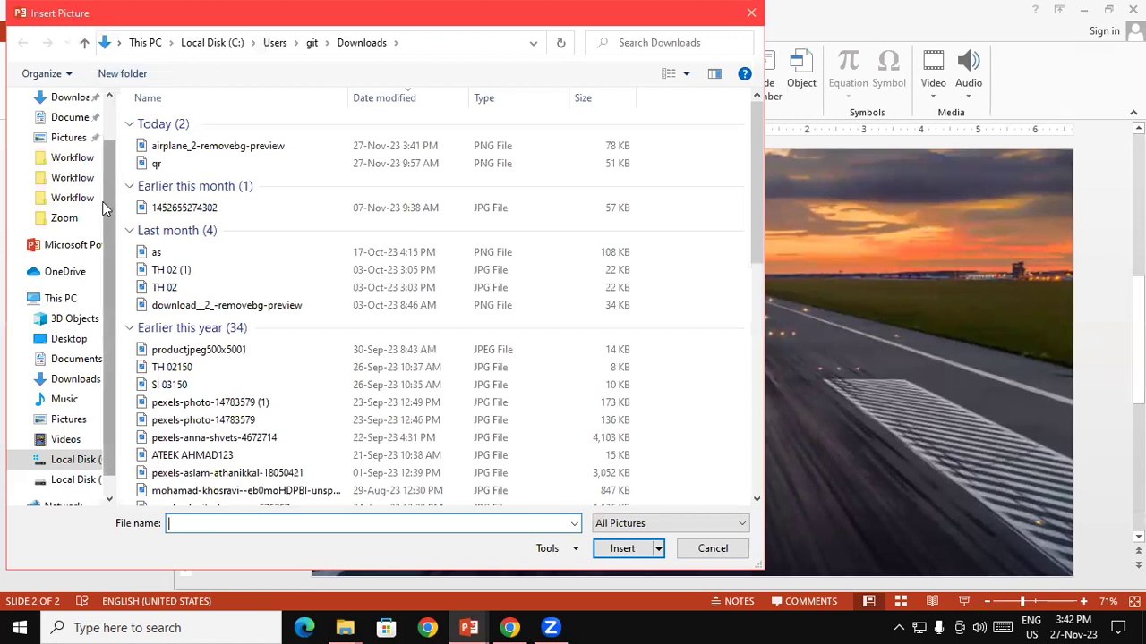
scroll(80, 212, up, 1)
click(69, 130)
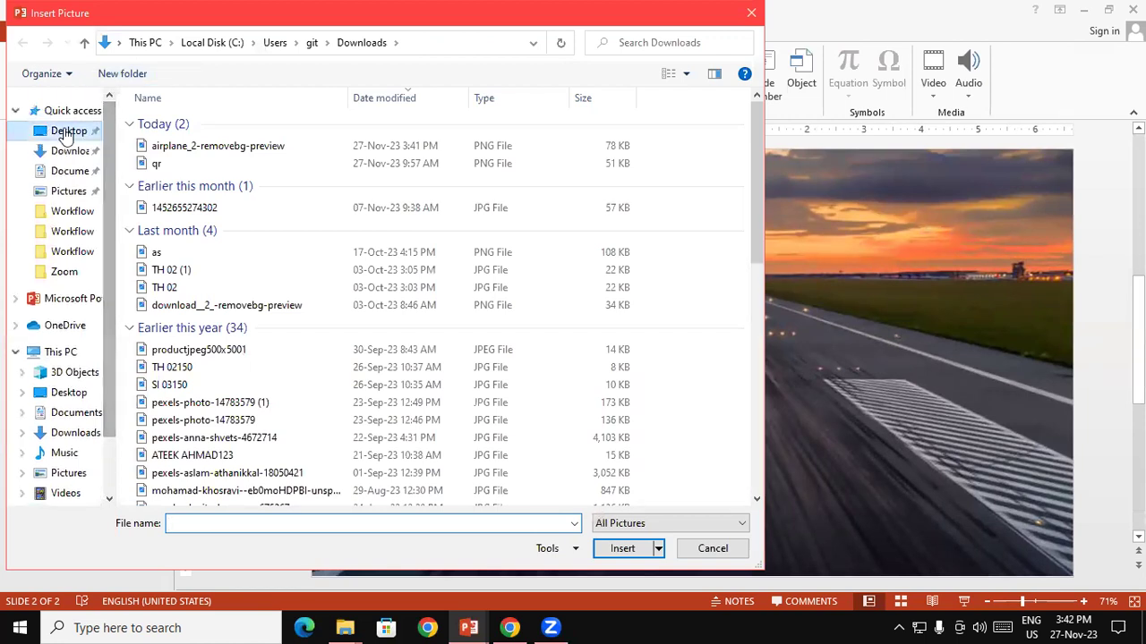
drag(760, 220, 758, 444)
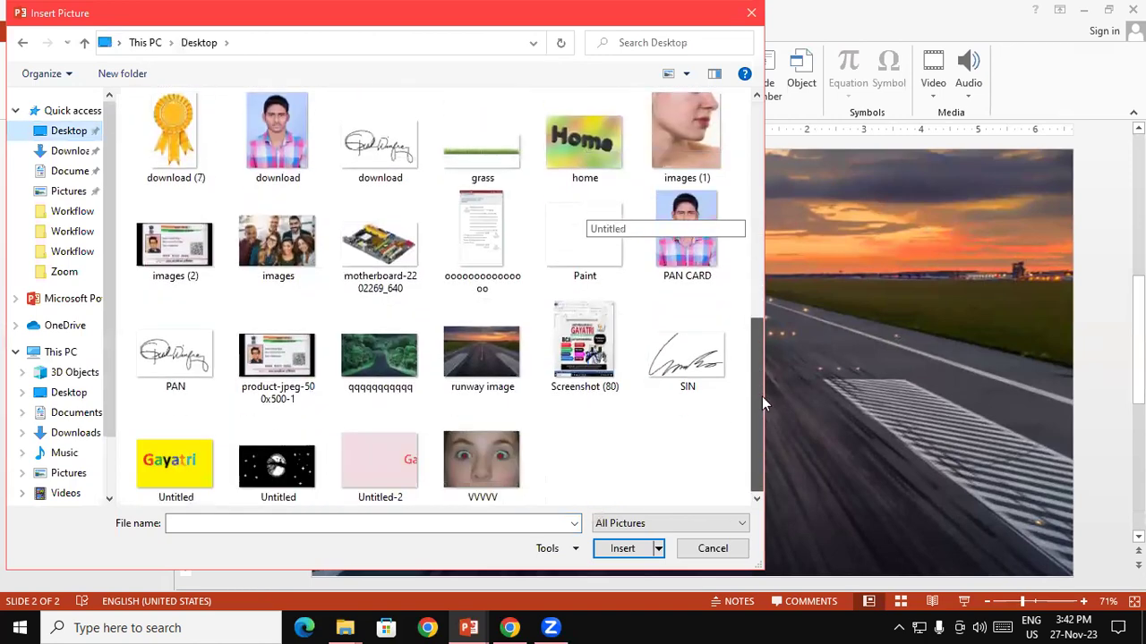
drag(759, 438, 763, 303)
click(164, 302)
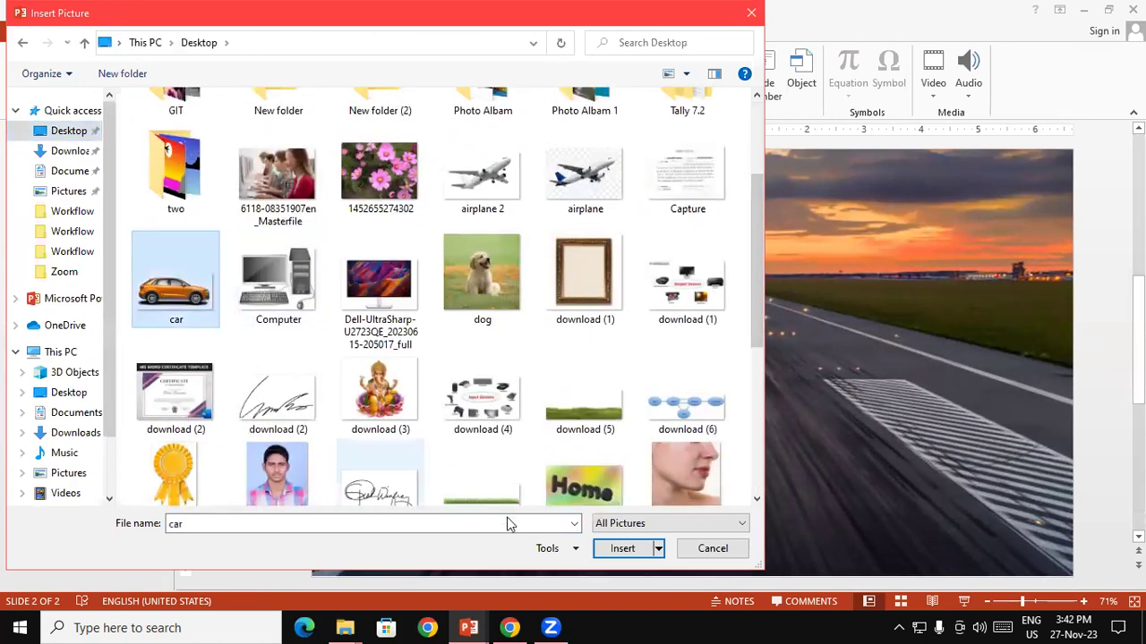
click(624, 553)
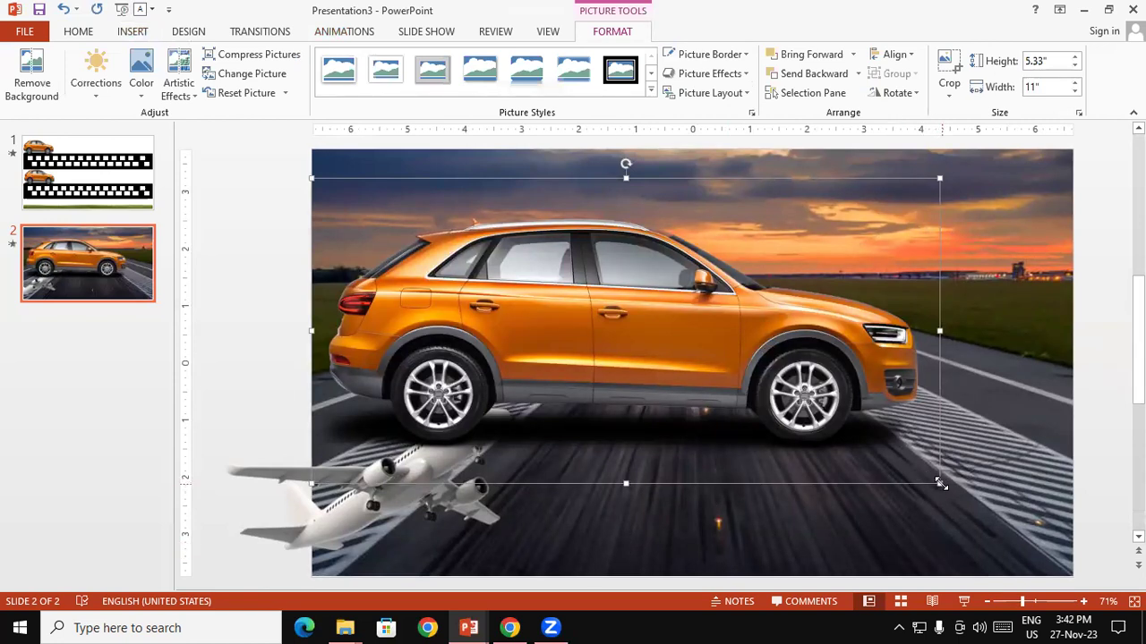
- Shrink the car to about 1.72" by 2.79" and park it at the runway's lower left beside the airplane
drag(940, 483, 517, 338)
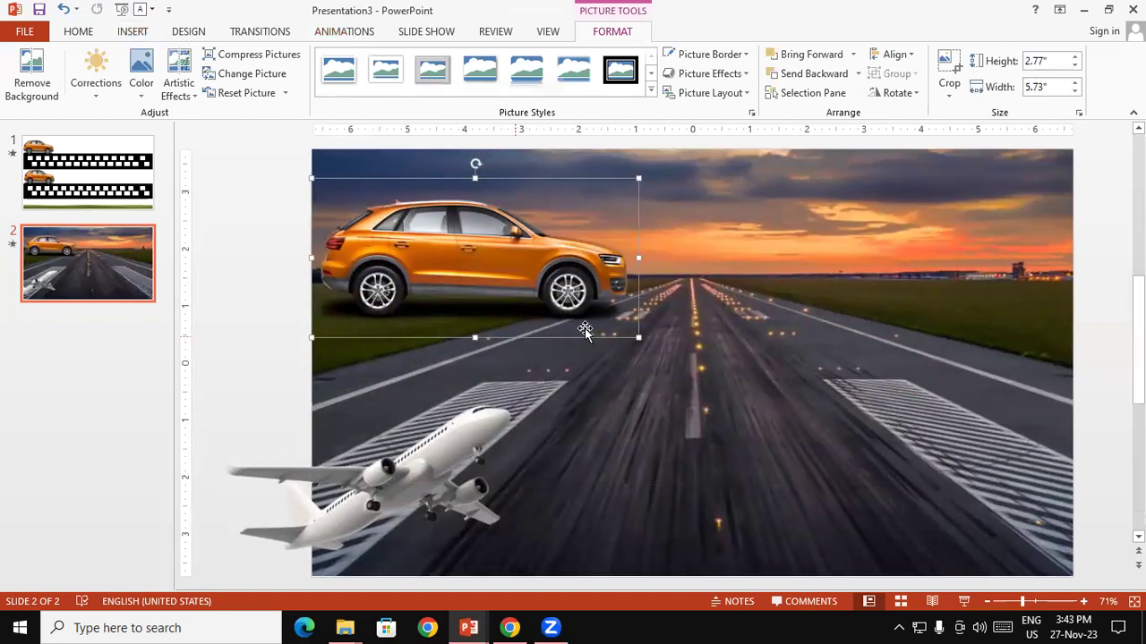
drag(638, 336, 458, 248)
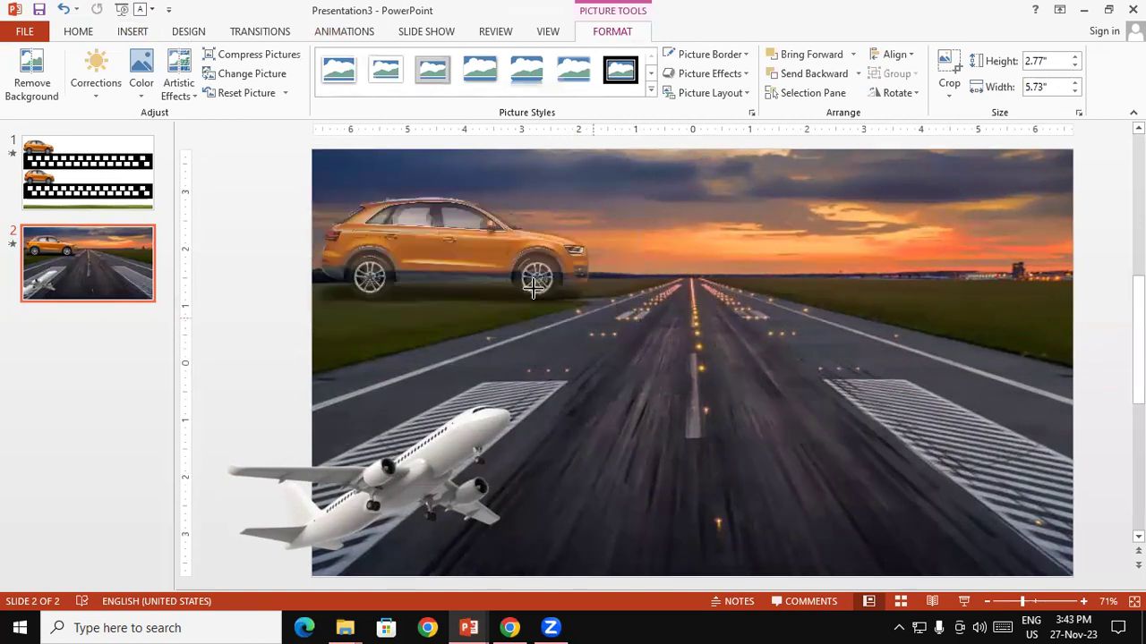
mouse_move(397, 193)
mouse_down()
mouse_move(439, 529)
mouse_move(385, 526)
mouse_up()
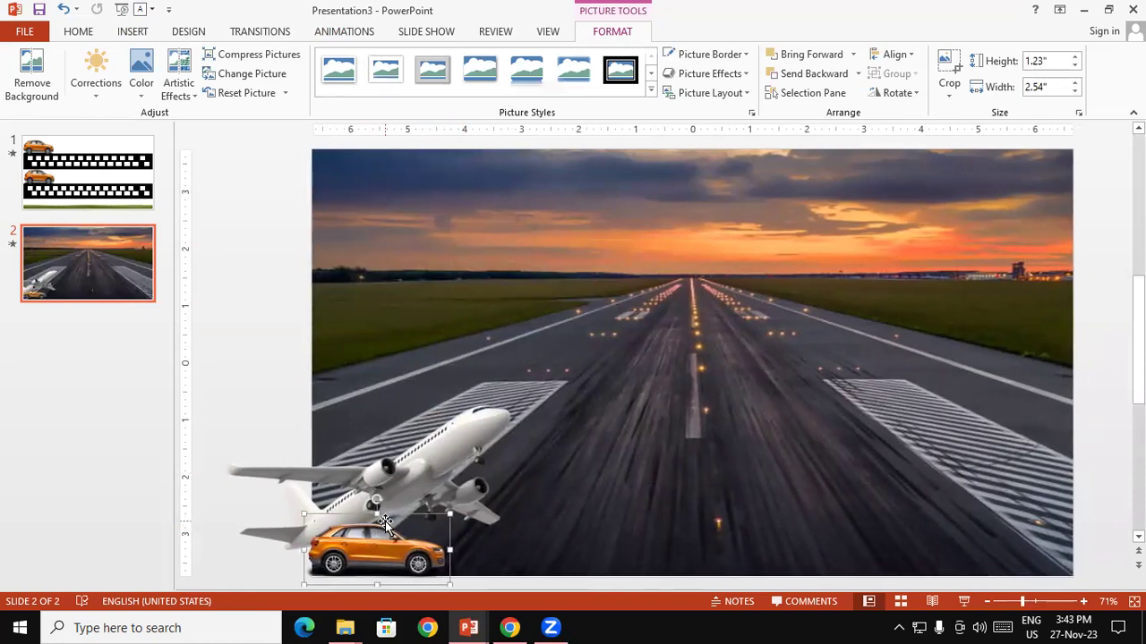
mouse_move(380, 498)
mouse_down()
mouse_move(382, 486)
mouse_move(464, 536)
mouse_up()
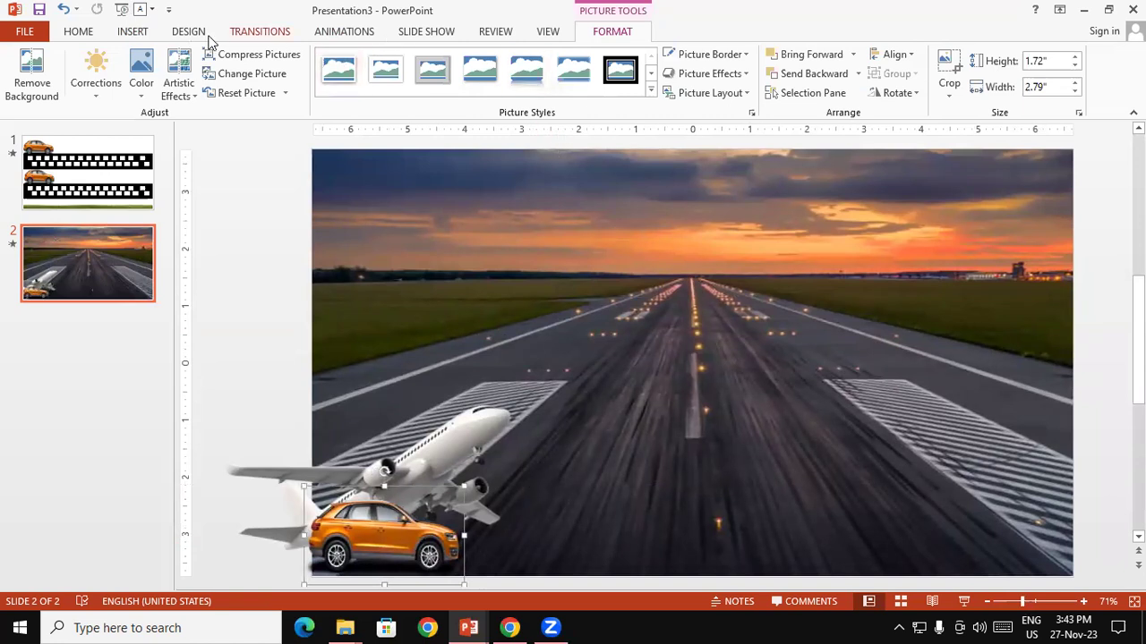
- Apply the Right motion path to the car and stretch it to the slide's right edge
click(344, 34)
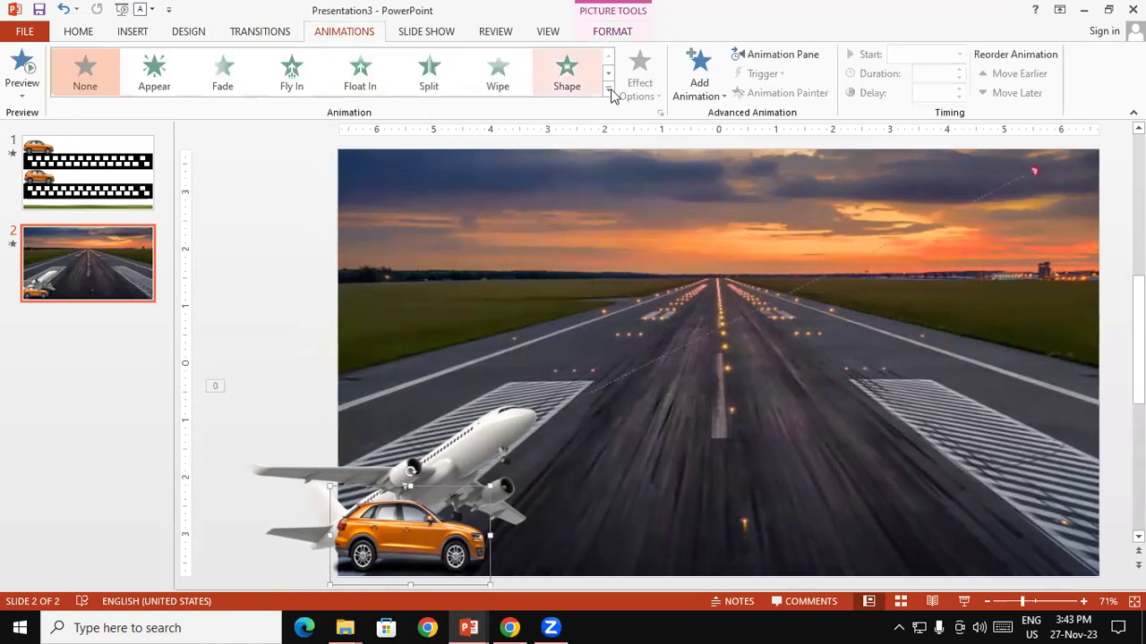
click(609, 92)
click(192, 567)
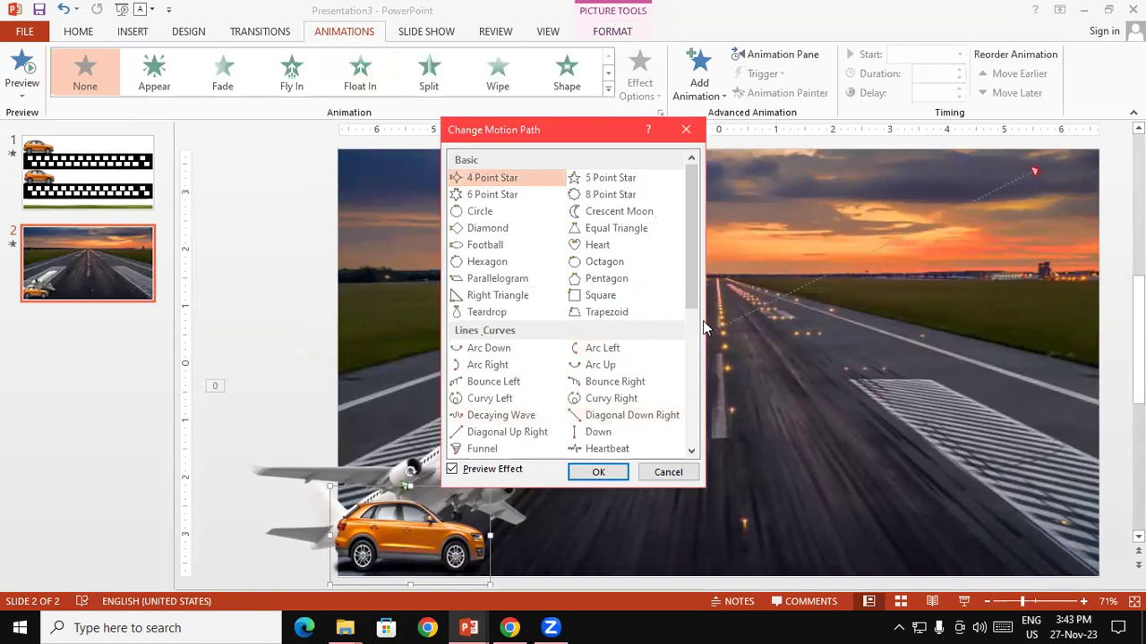
scroll(686, 285, down, 4)
click(597, 282)
click(597, 471)
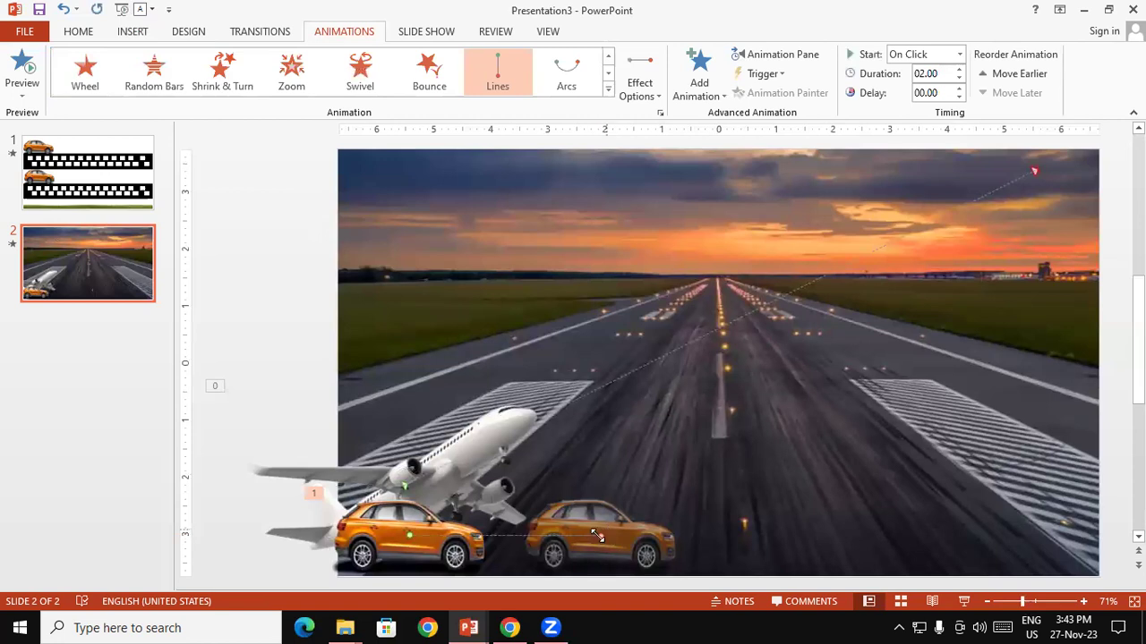
drag(597, 536, 1026, 536)
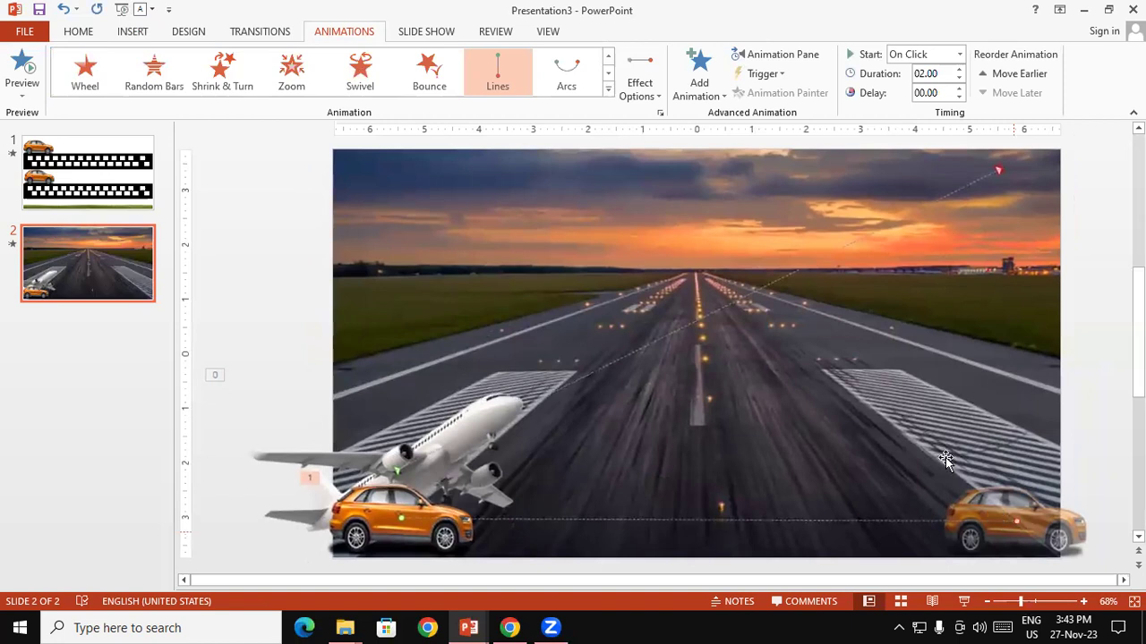
- Time the car's drive With Previous at 04.50 seconds and preview the slide show
click(960, 54)
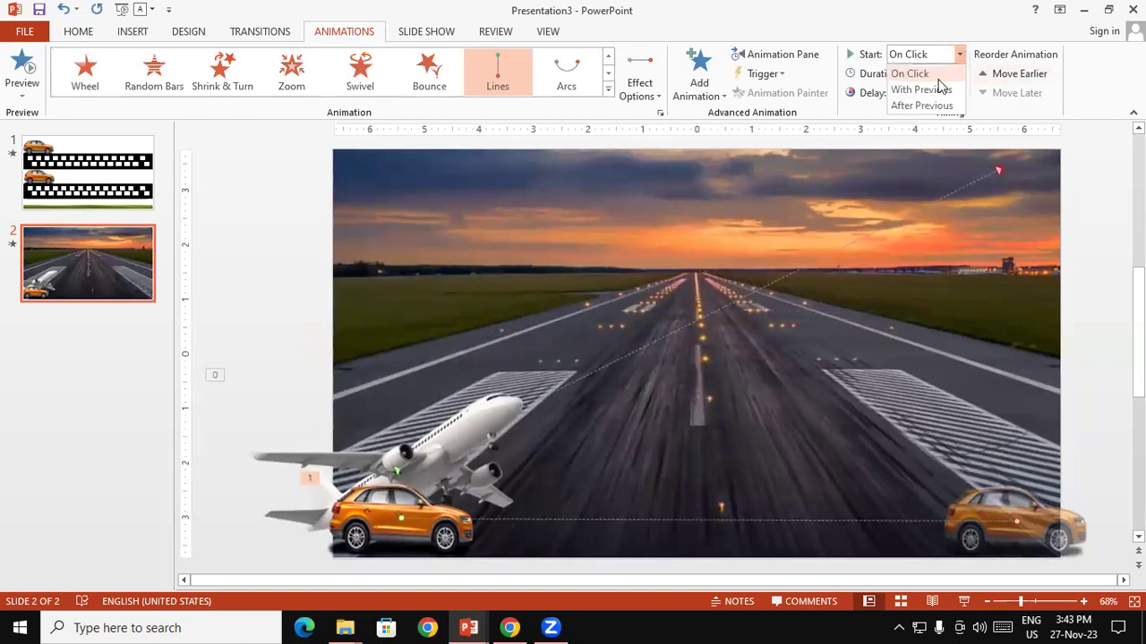
click(934, 89)
click(959, 70)
click(959, 69)
click(959, 70)
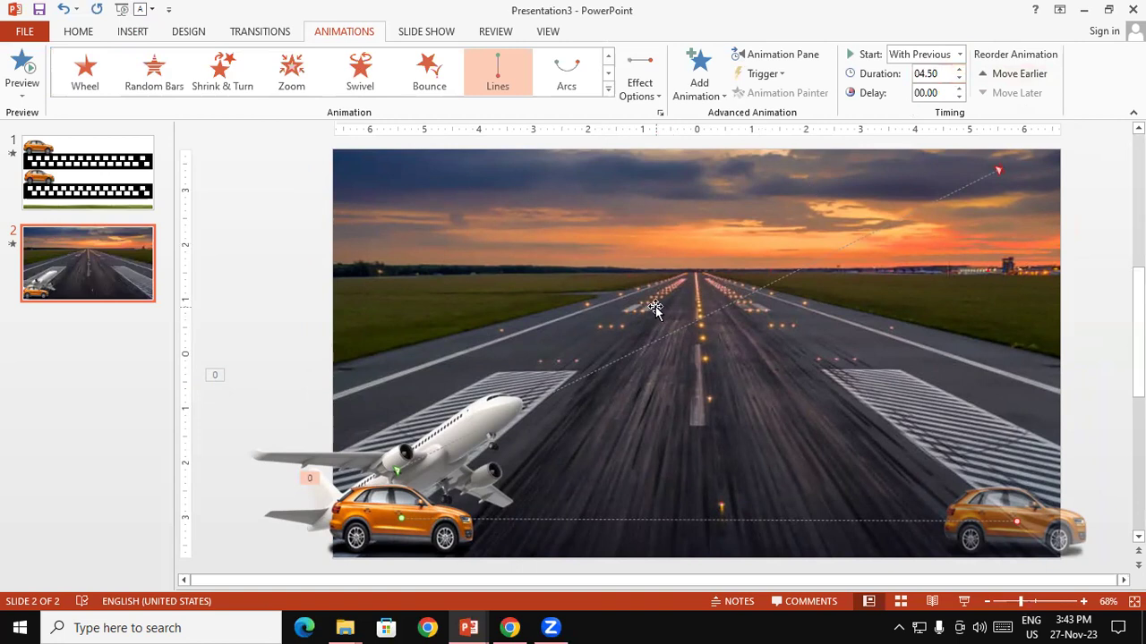
key(shift+F5)
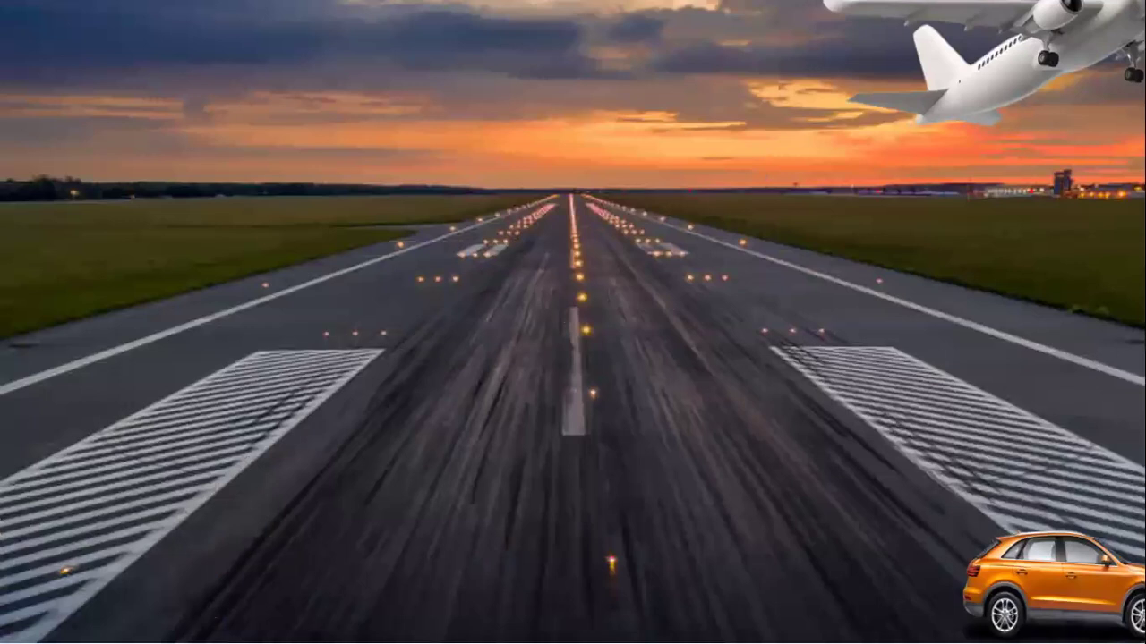
- Exit the slide show back to editing the runway slide
key(Escape)
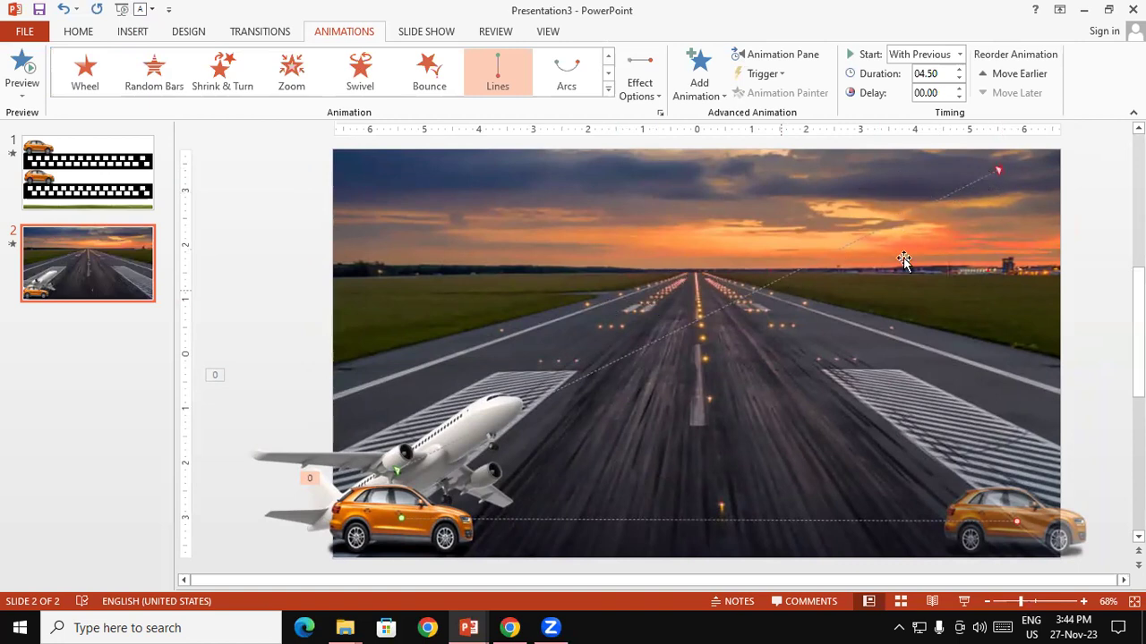
- Drag the end of the airplane's Diagonal Up path further up and right
click(989, 170)
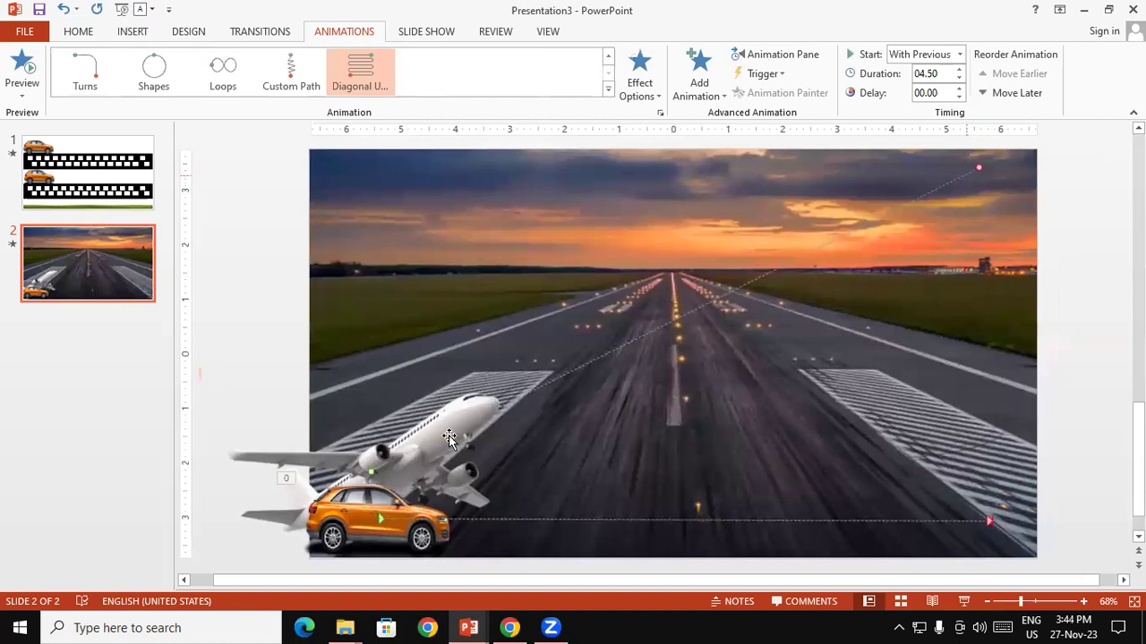
click(979, 164)
drag(978, 164, 1105, 117)
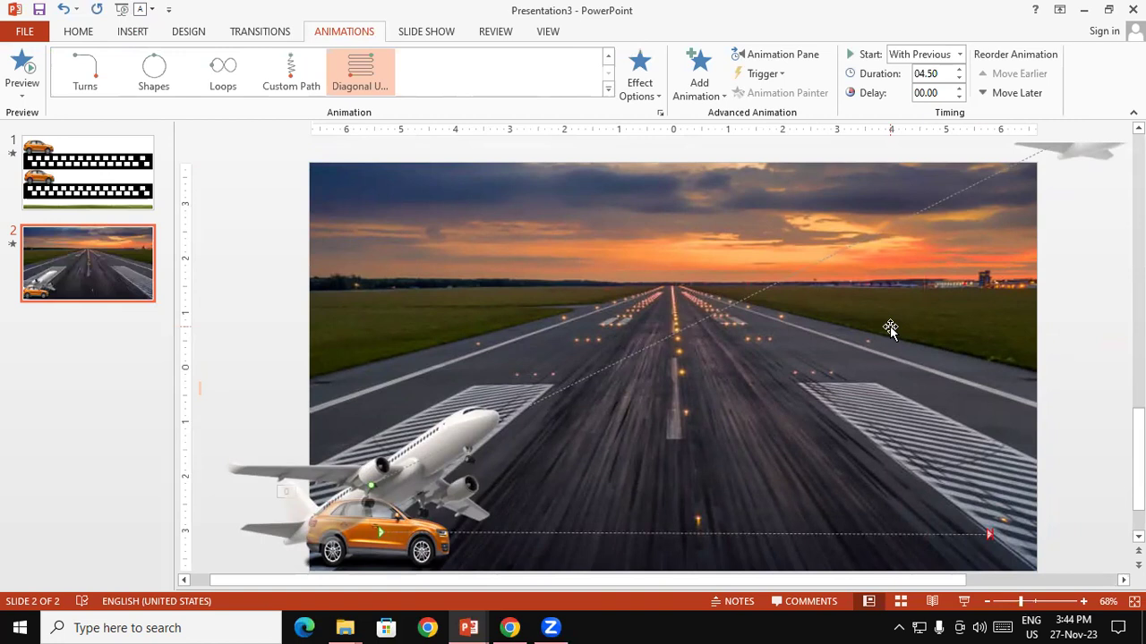
- Replay the slide show, then bring up the remove.bg page in Chrome
key(shift+F5)
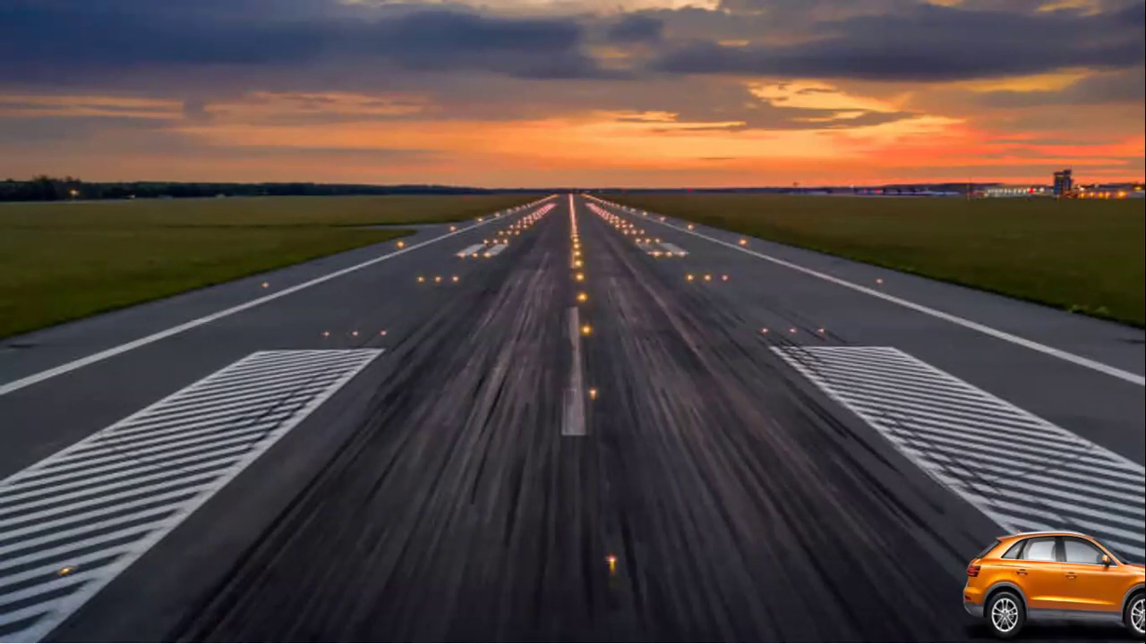
key(Escape)
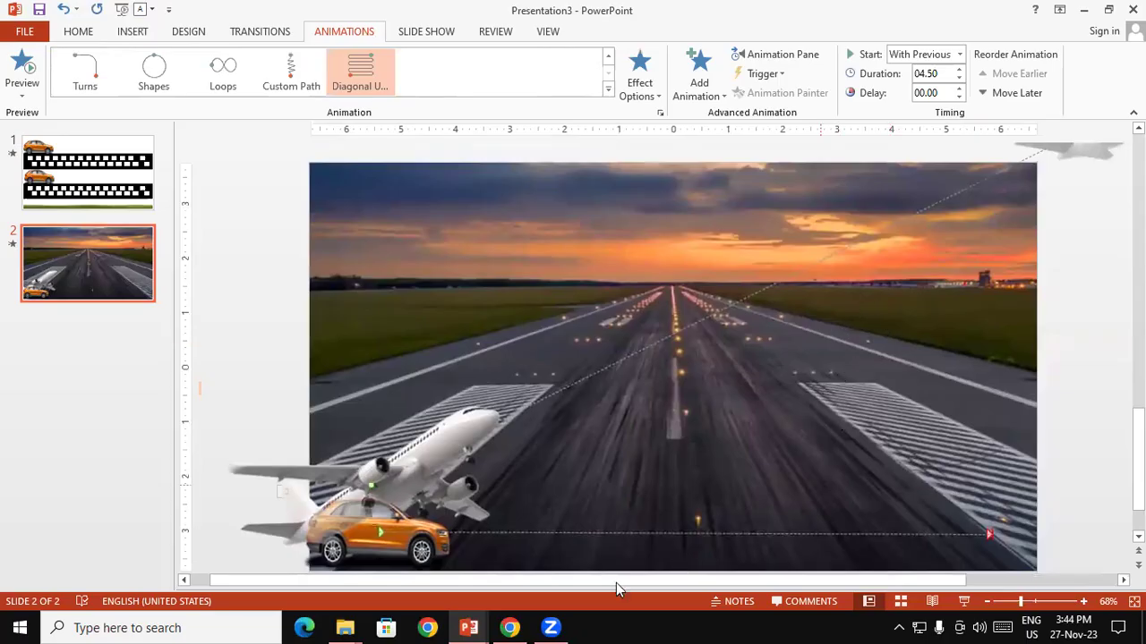
click(509, 627)
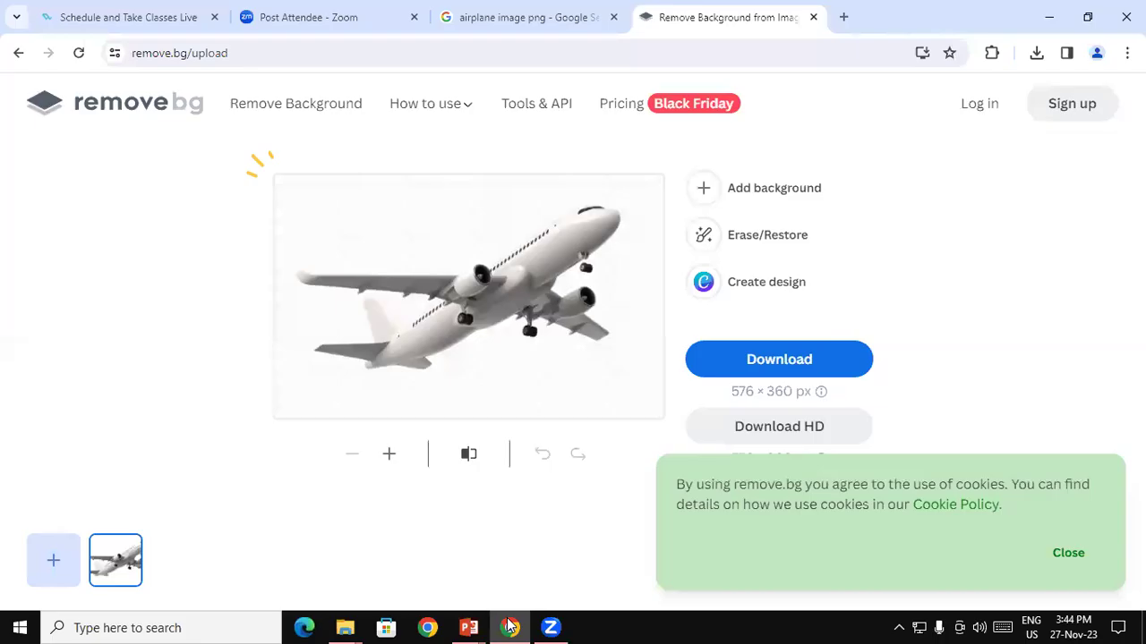